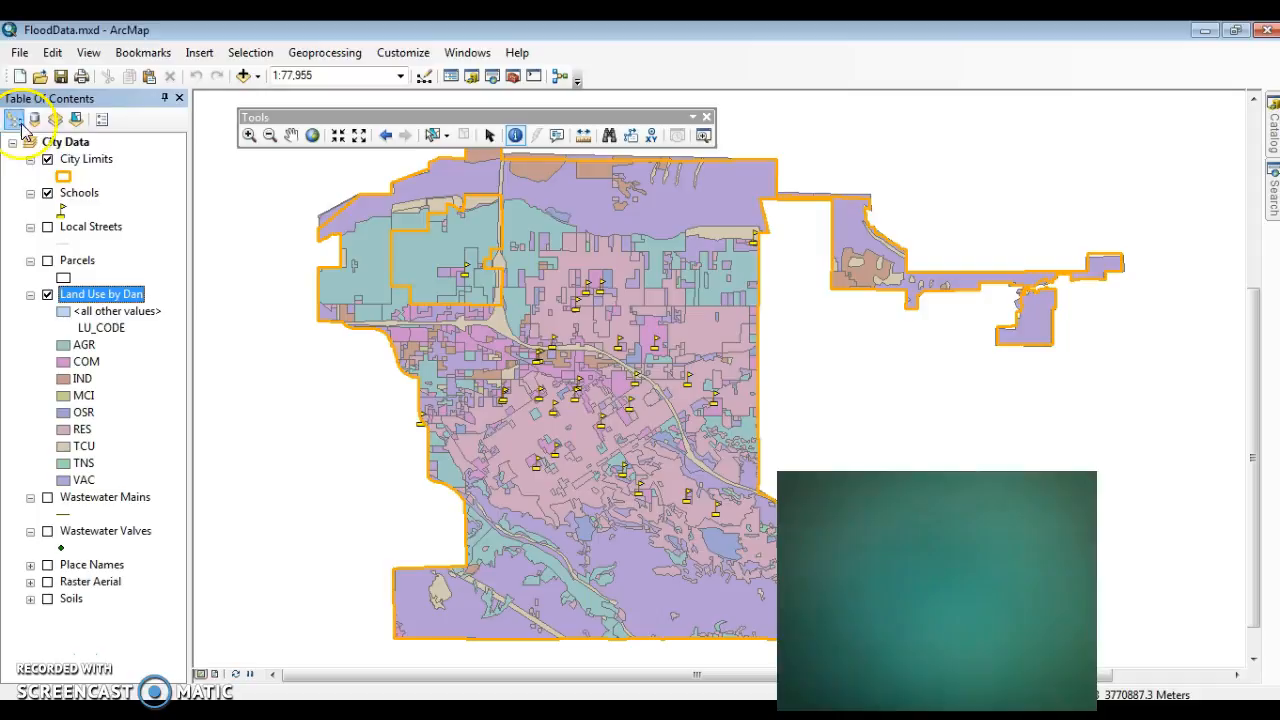
# Step: Show the feature labels of the Schools layer on the map and hide them again
pyautogui.rightClick(80, 193)
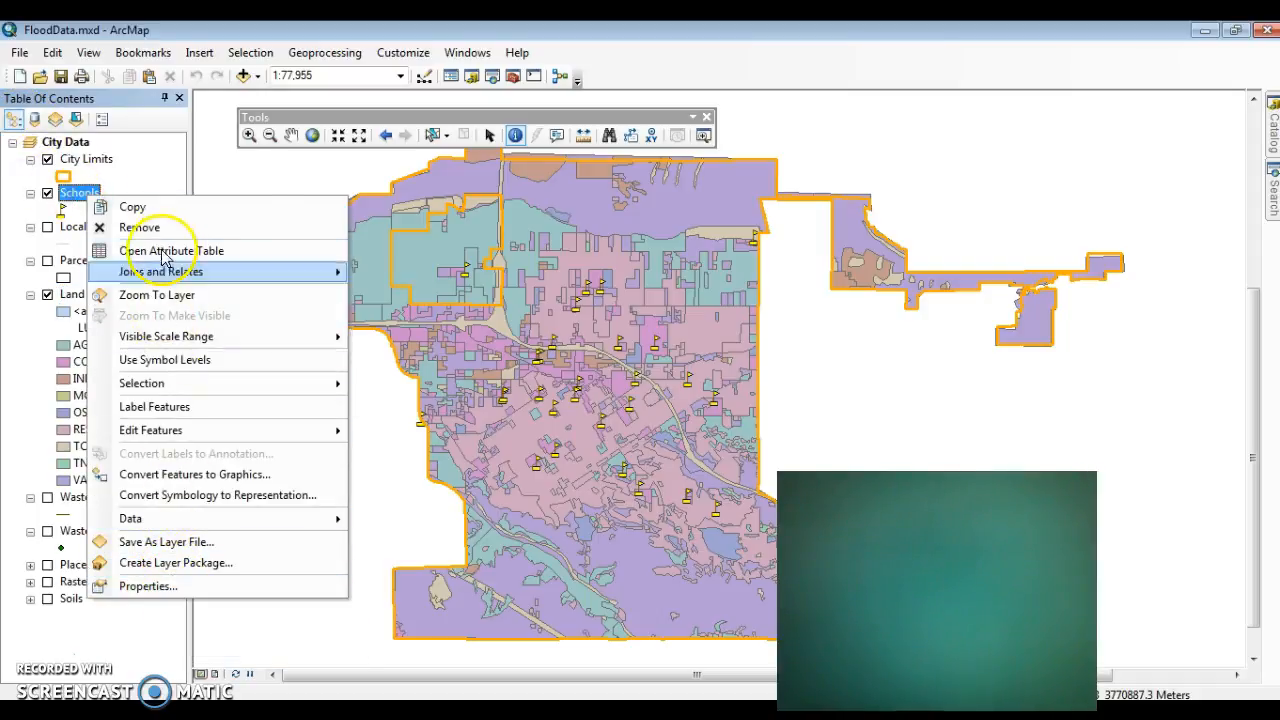
pyautogui.click(160, 407)
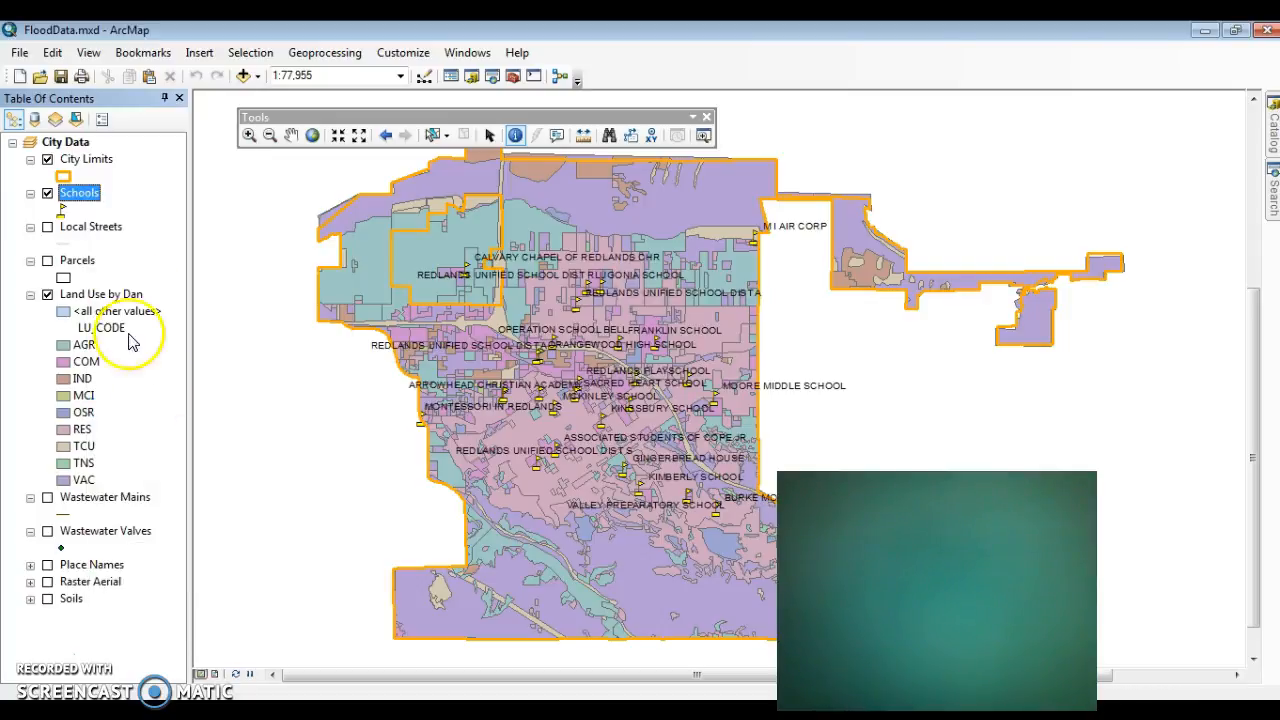
pyautogui.rightClick(94, 198)
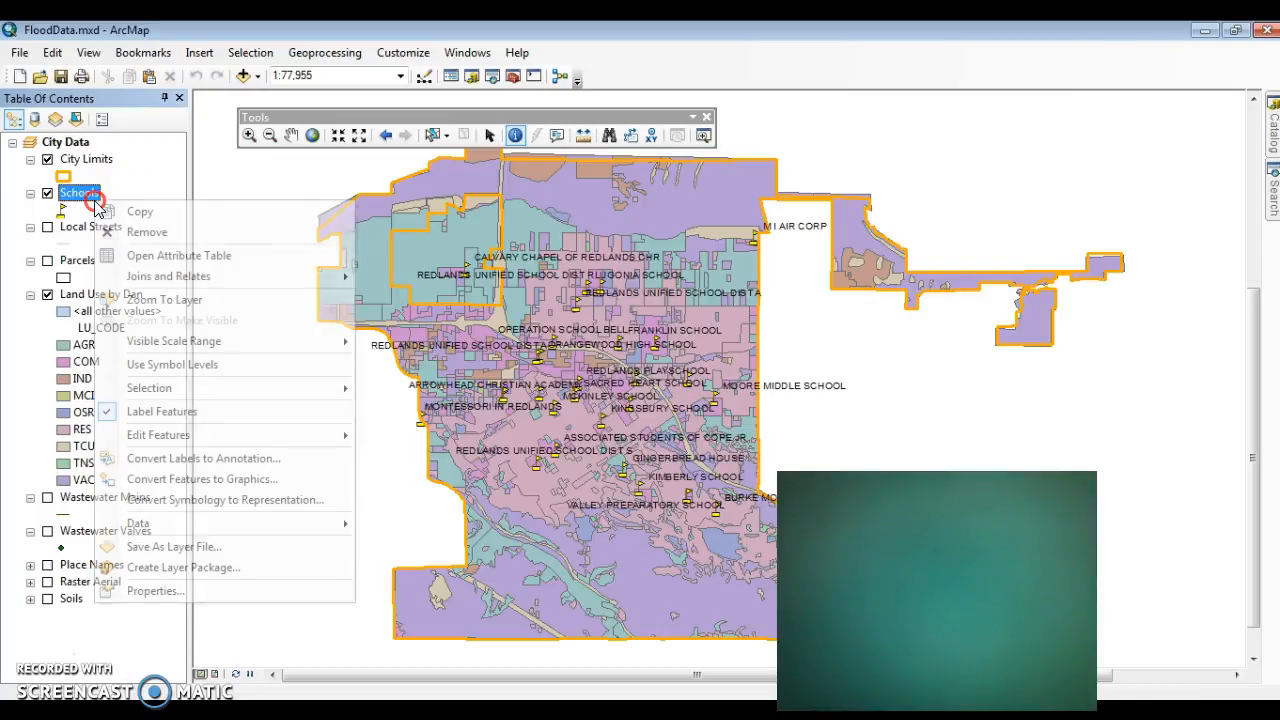
pyautogui.click(155, 412)
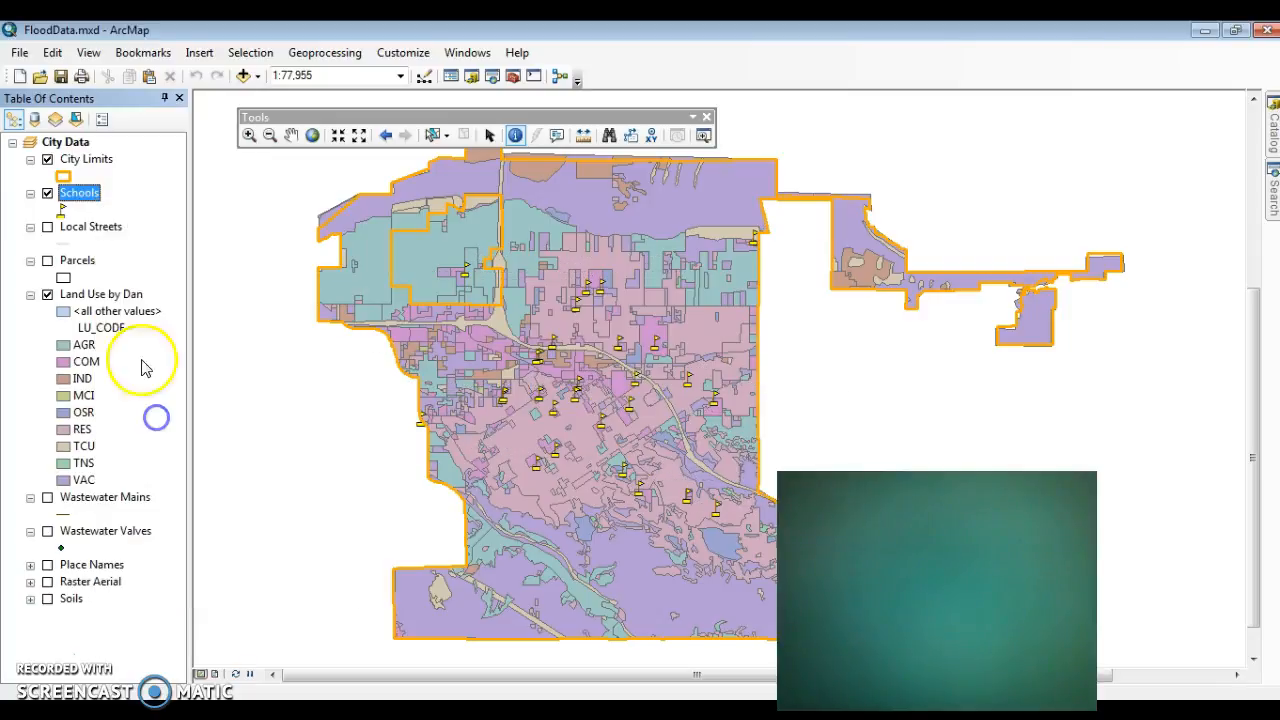
# Step: Set the label field of the Schools layer to ZIPCODE in its layer properties
pyautogui.rightClick(88, 190)
pyautogui.click(280, 584)
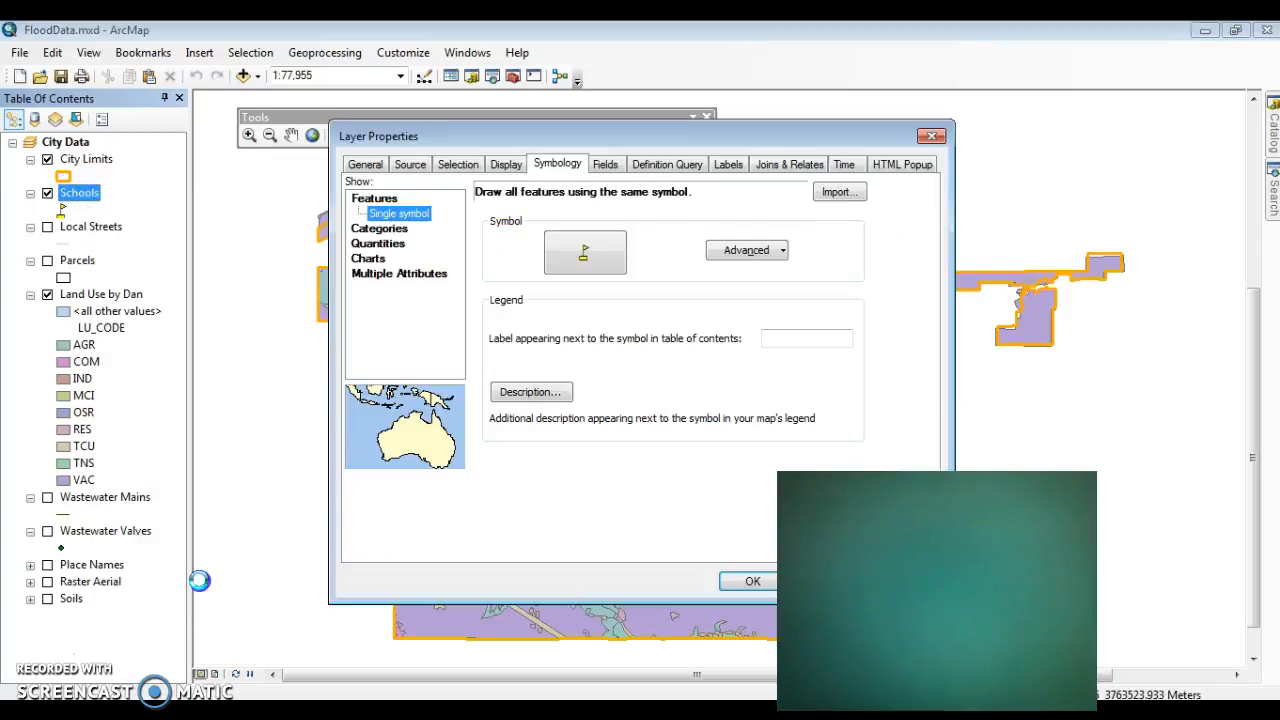
pyautogui.click(728, 166)
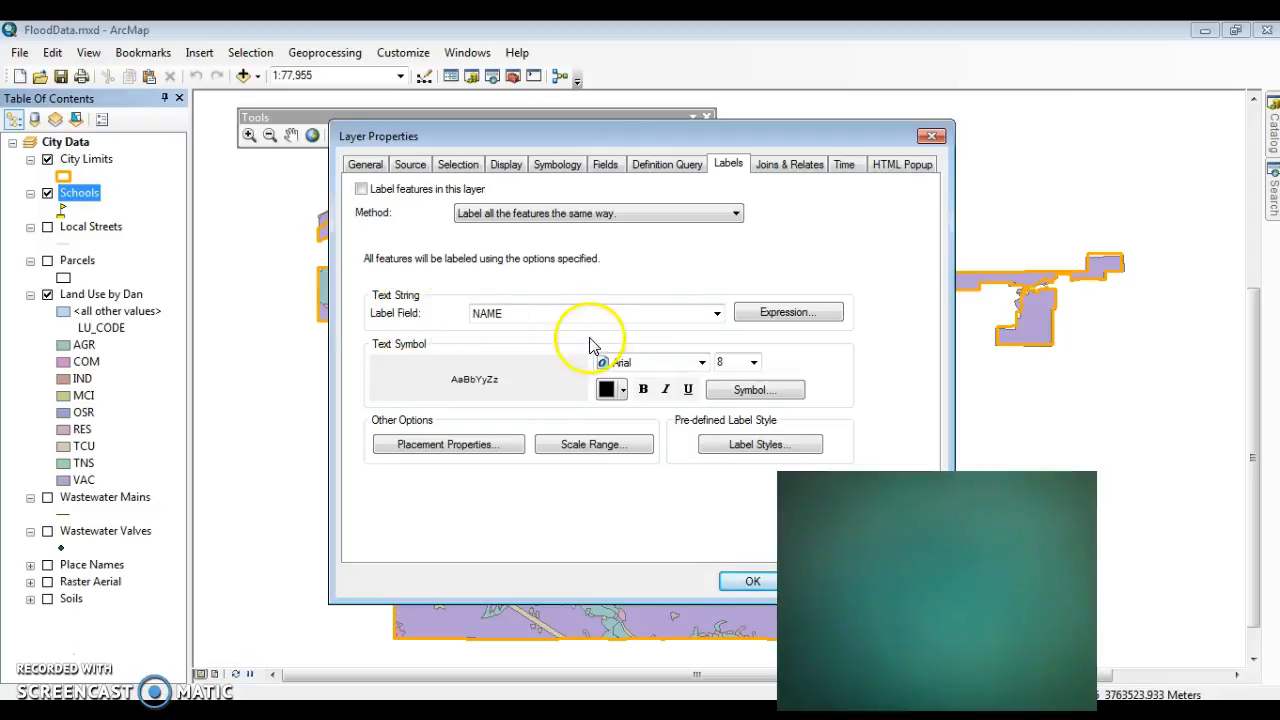
pyautogui.click(718, 314)
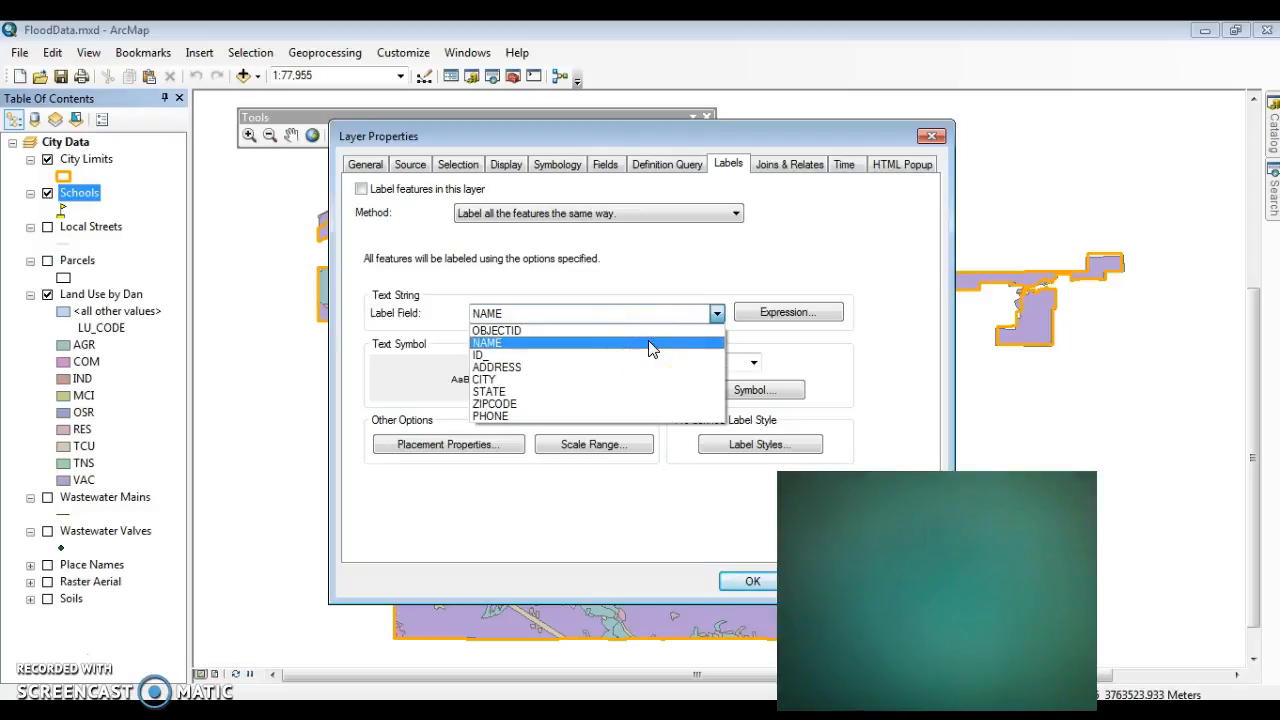
pyautogui.click(637, 403)
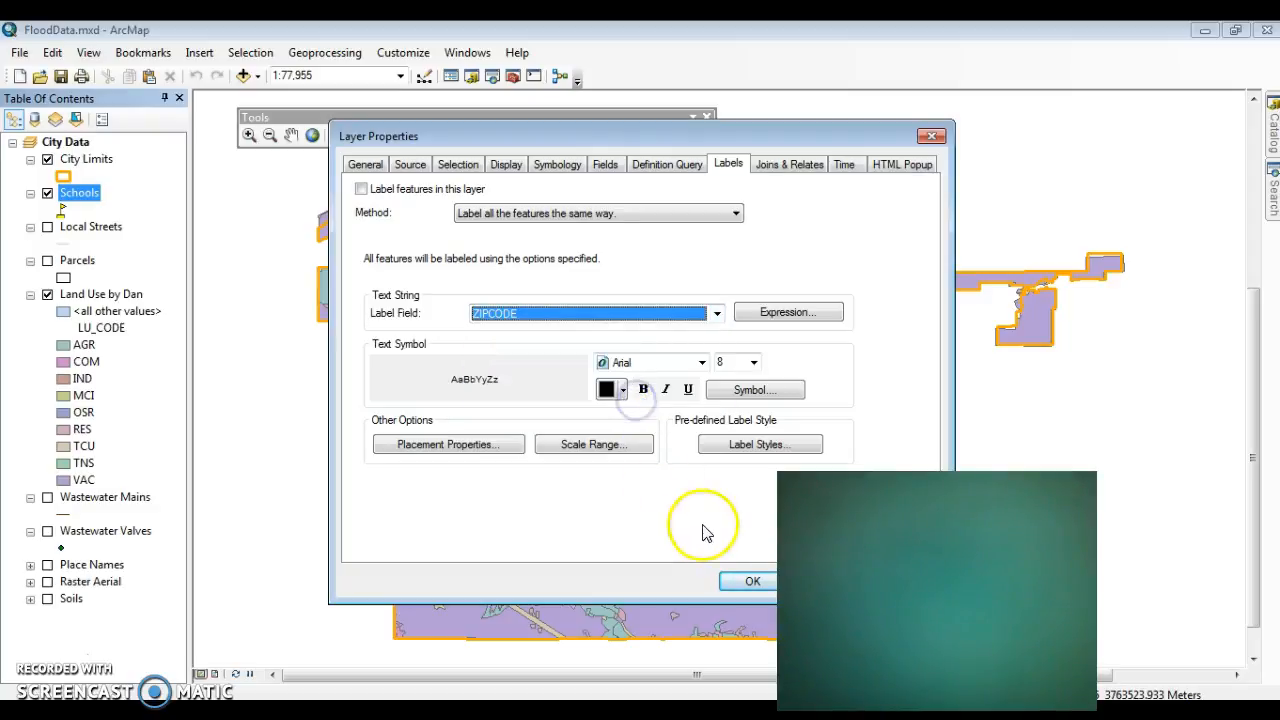
pyautogui.click(757, 580)
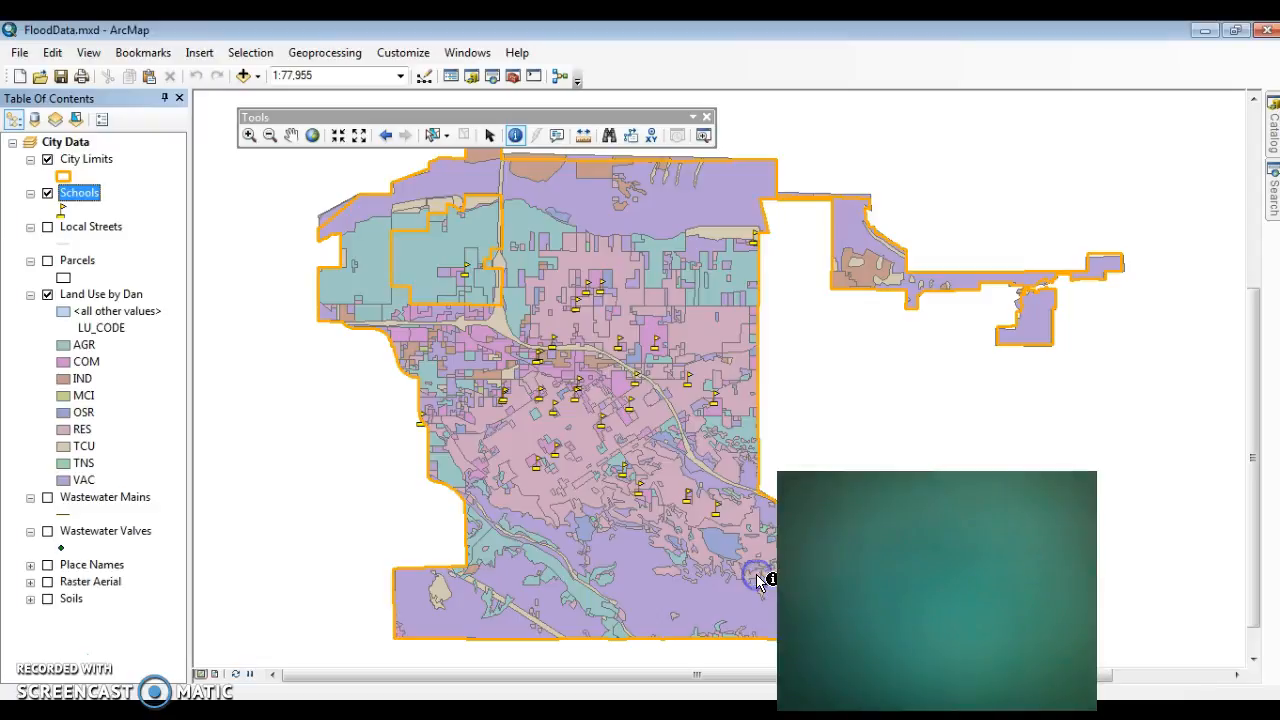
# Step: Label the features of the Land Use layer and check which label fields it offers, leaving the label field as it is
pyautogui.rightClick(85, 295)
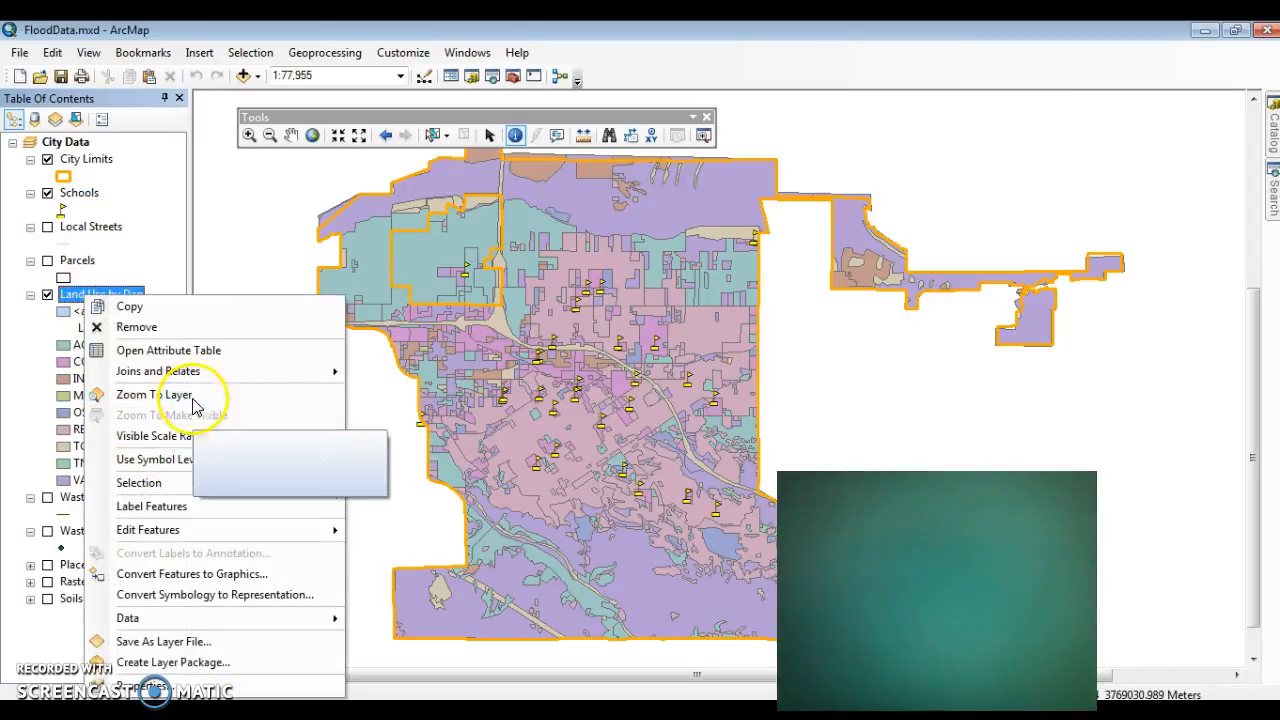
pyautogui.click(210, 507)
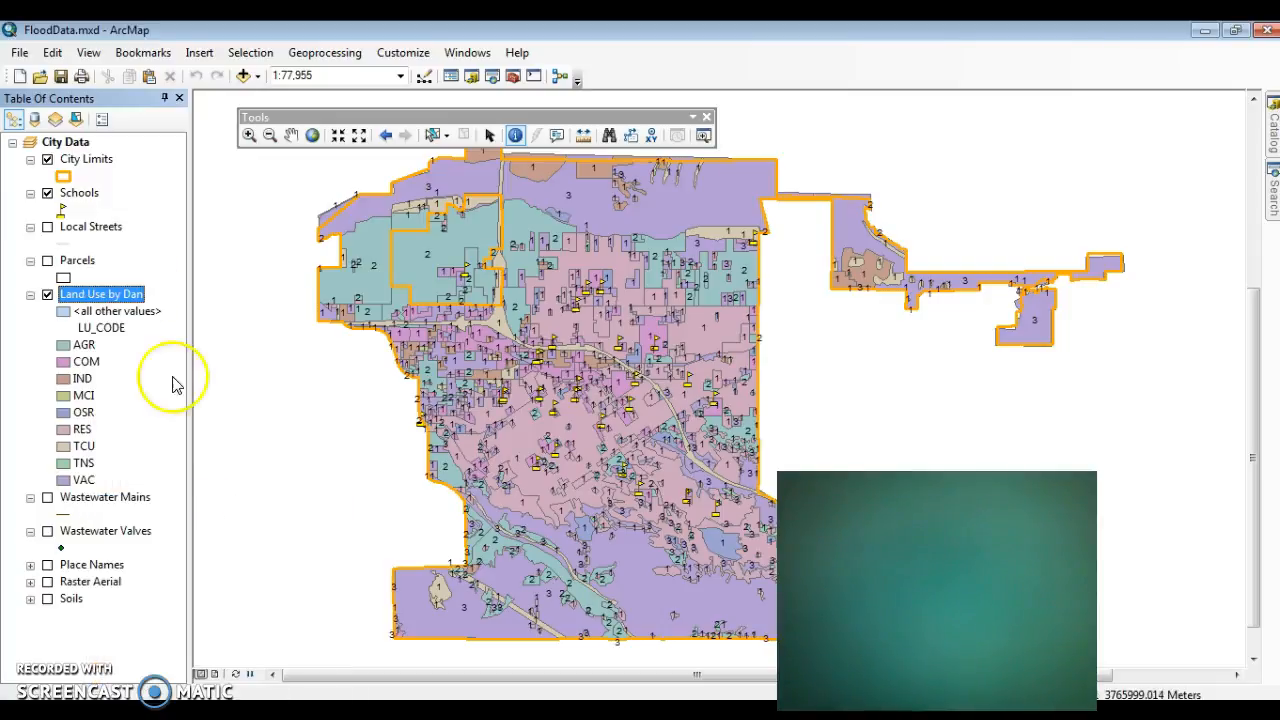
pyautogui.rightClick(100, 294)
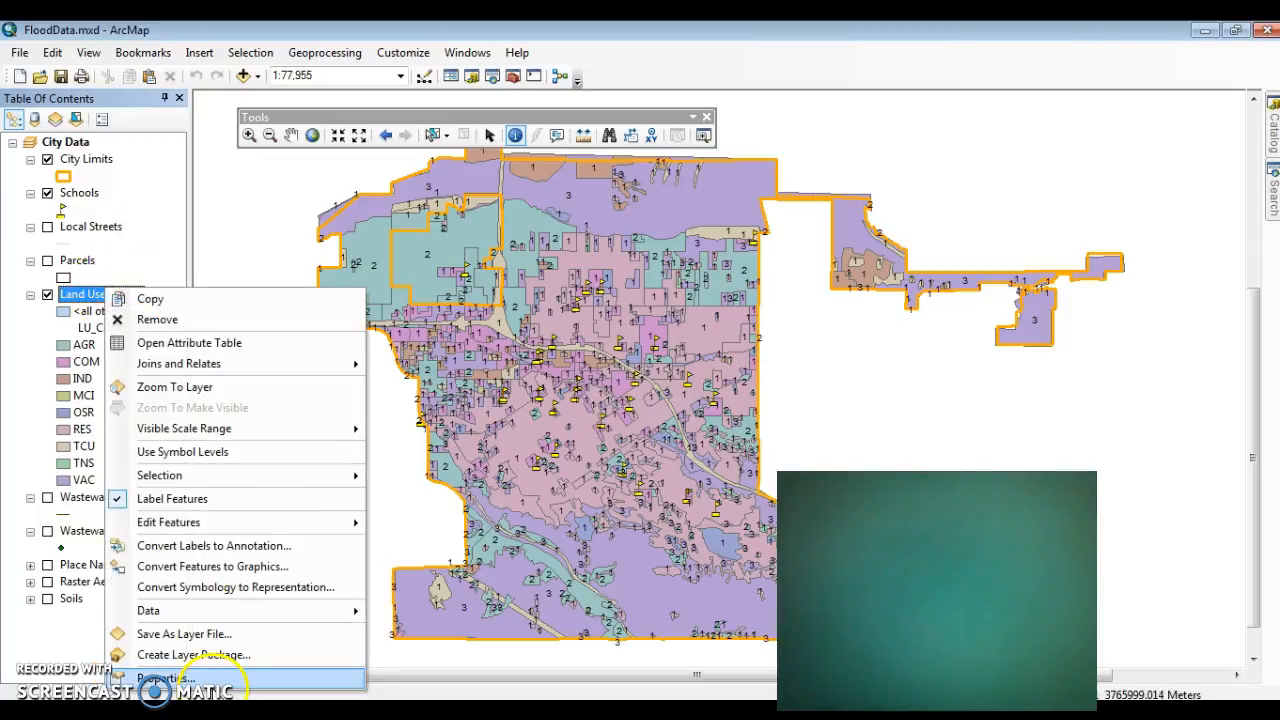
pyautogui.click(165, 678)
pyautogui.click(612, 313)
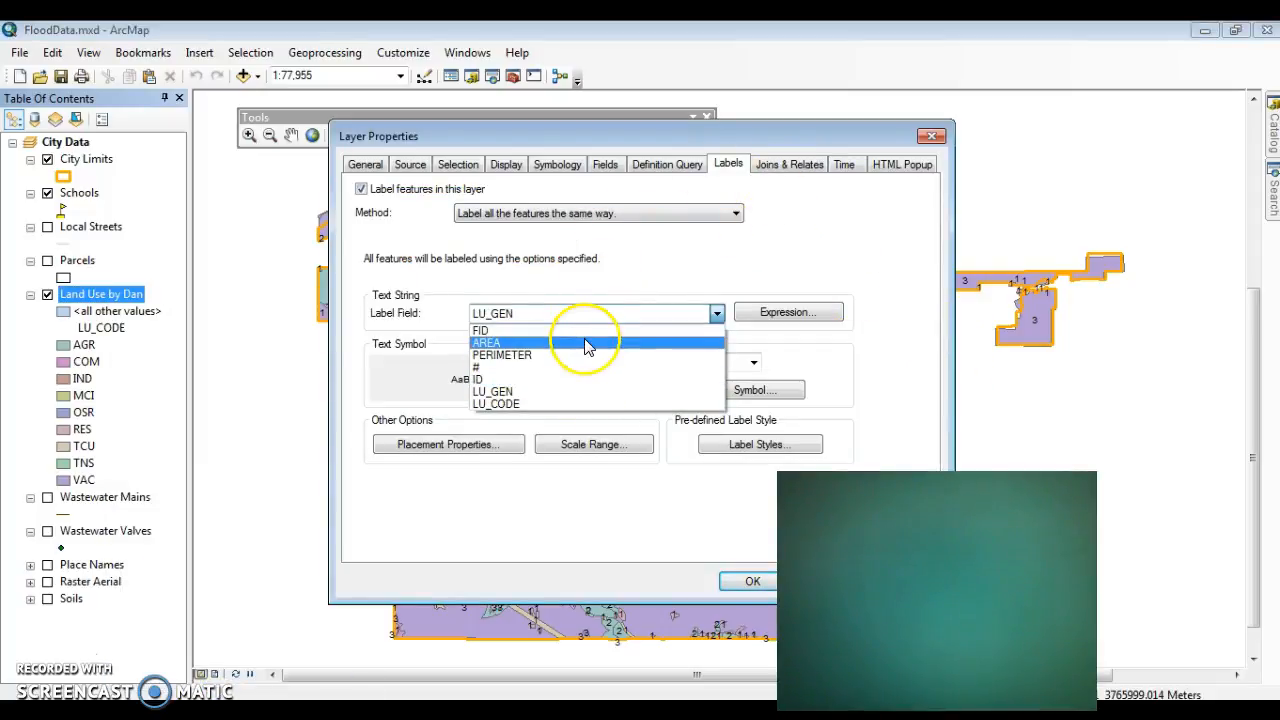
pyautogui.click(930, 136)
pyautogui.click(930, 136)
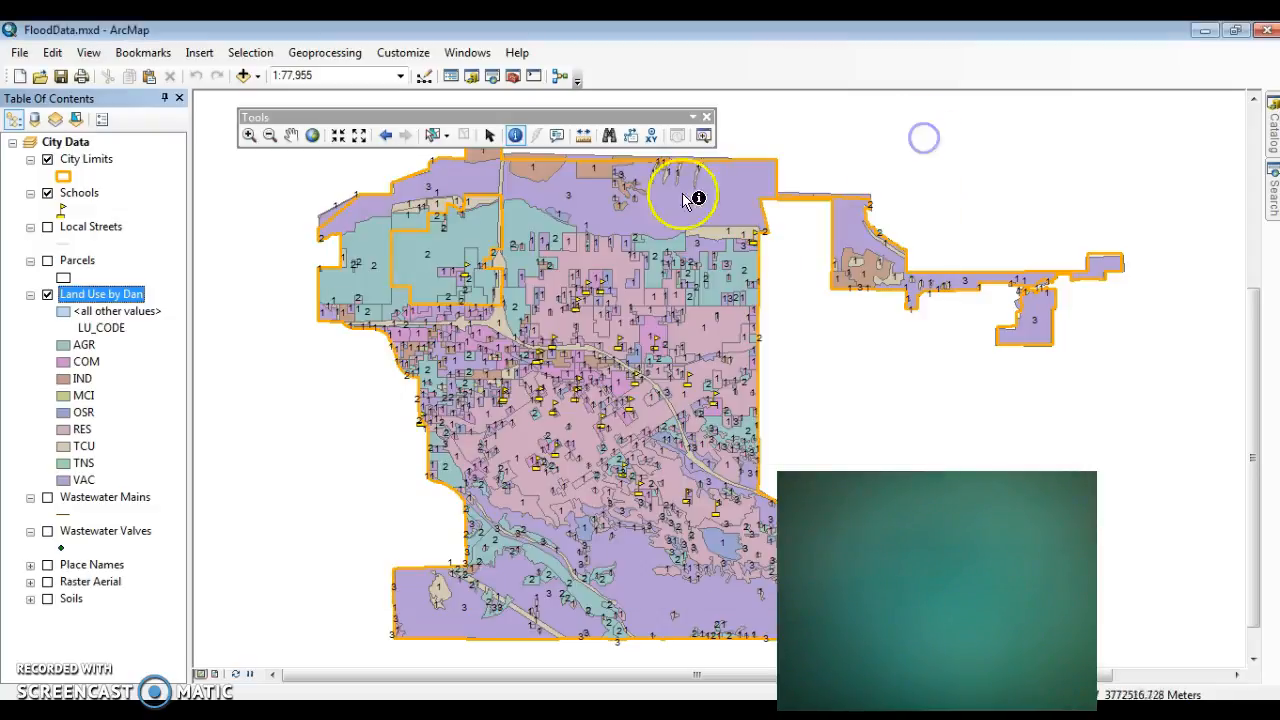
# Step: Turn off the feature labels of the Land Use layer
pyautogui.click(110, 290)
pyautogui.rightClick(108, 292)
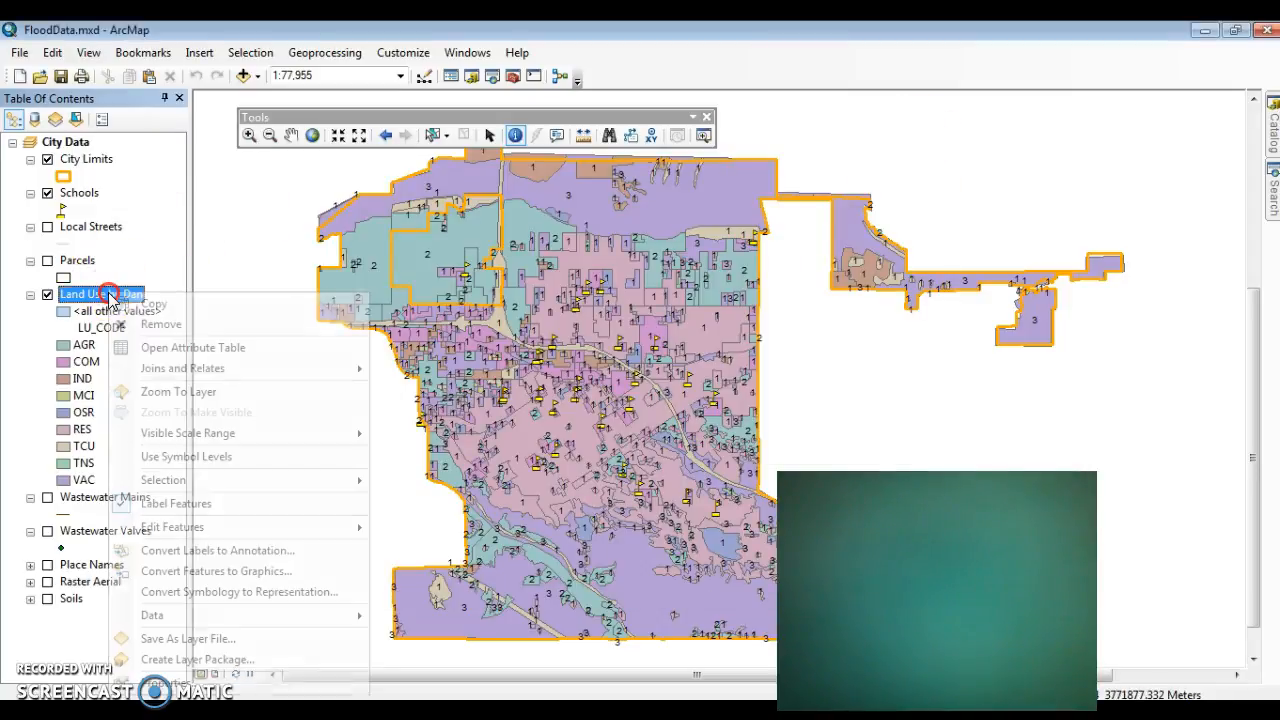
pyautogui.click(166, 503)
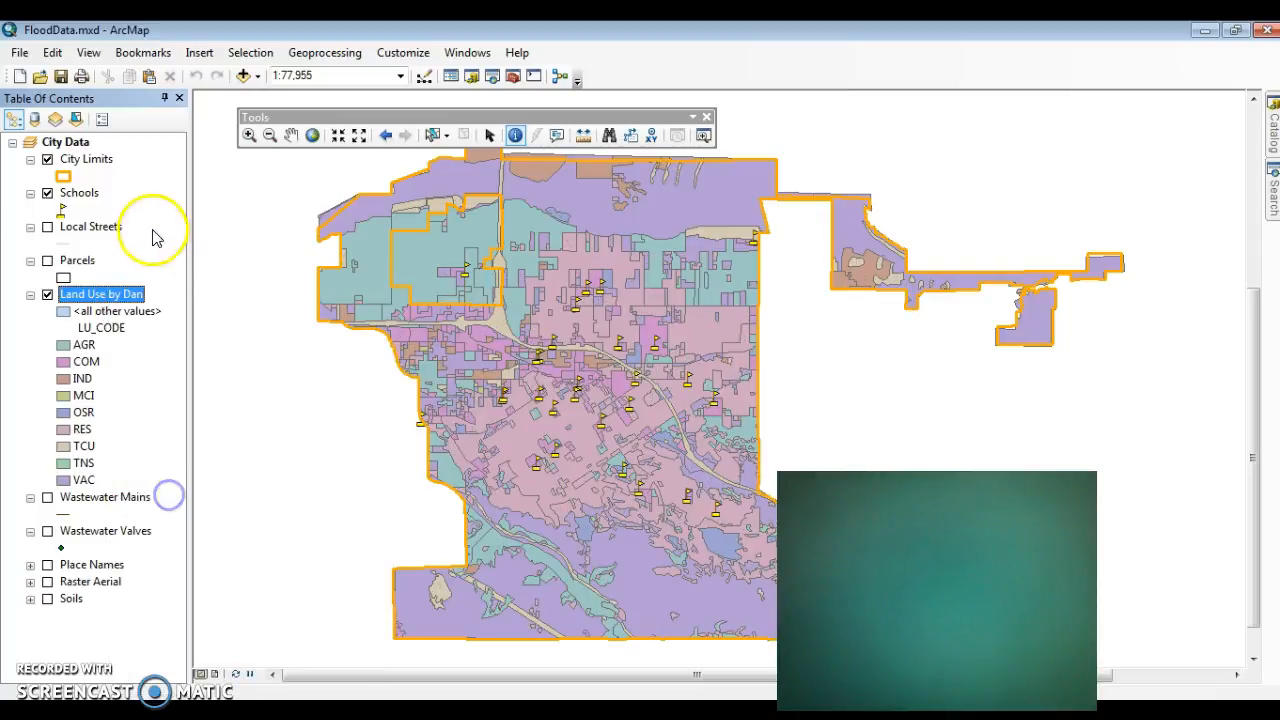
# Step: Turn on the feature labels of the Schools layer and set its label field to NAME
pyautogui.rightClick(112, 198)
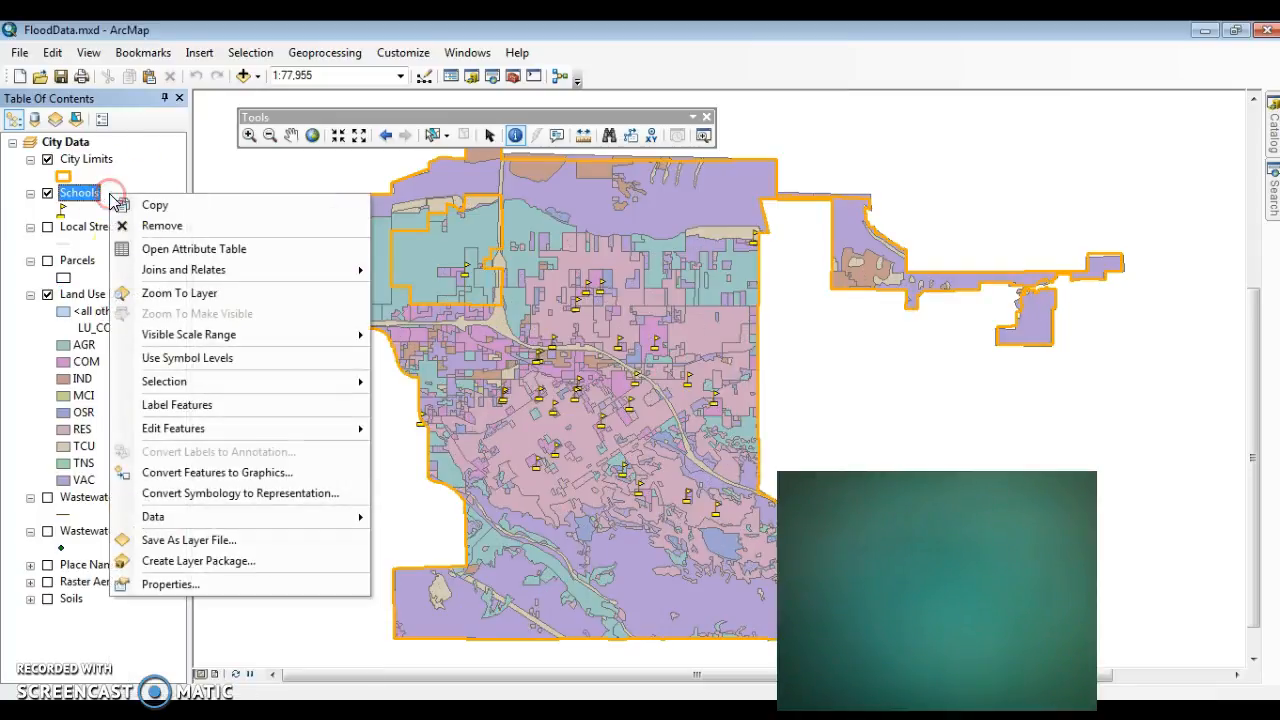
pyautogui.click(180, 405)
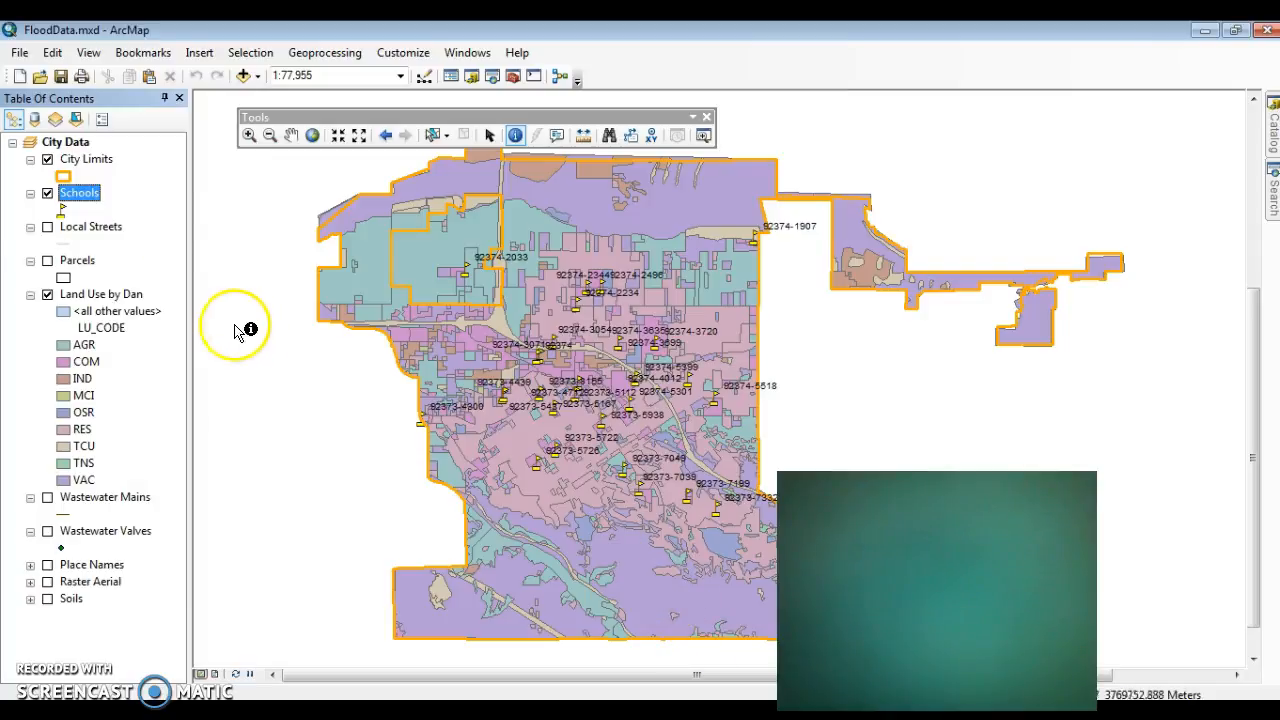
pyautogui.rightClick(93, 208)
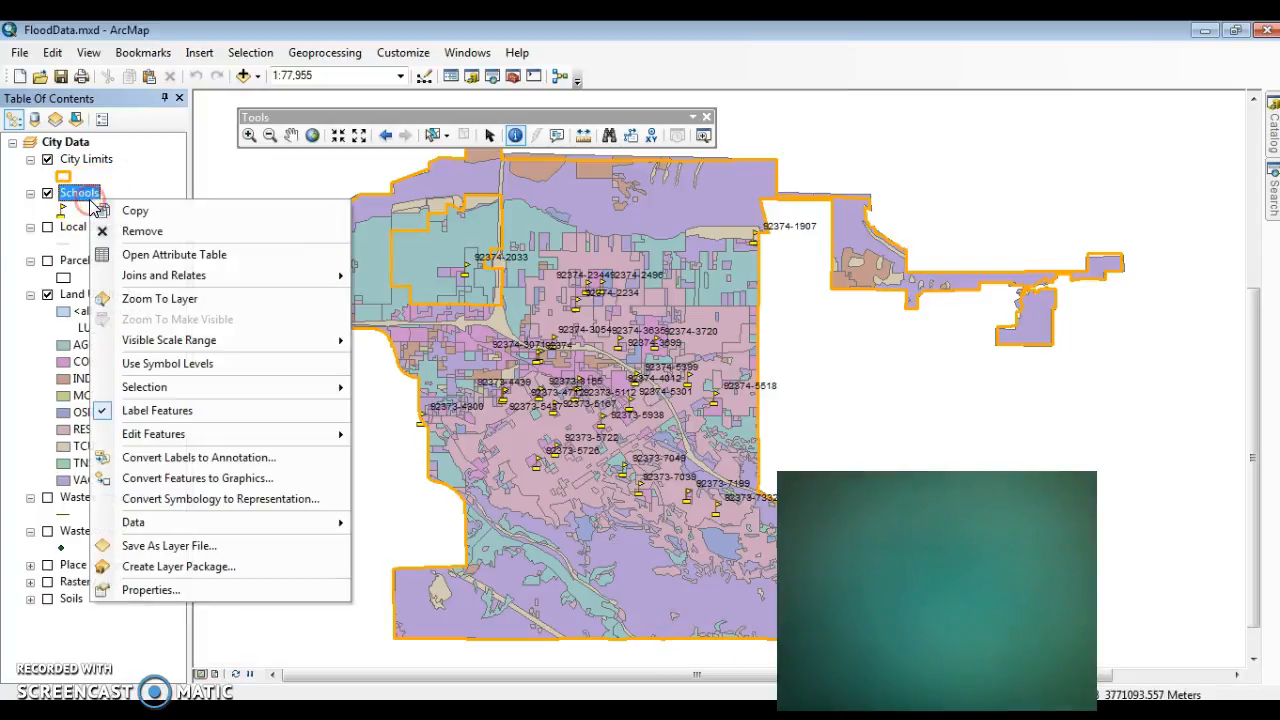
pyautogui.click(203, 594)
pyautogui.click(650, 310)
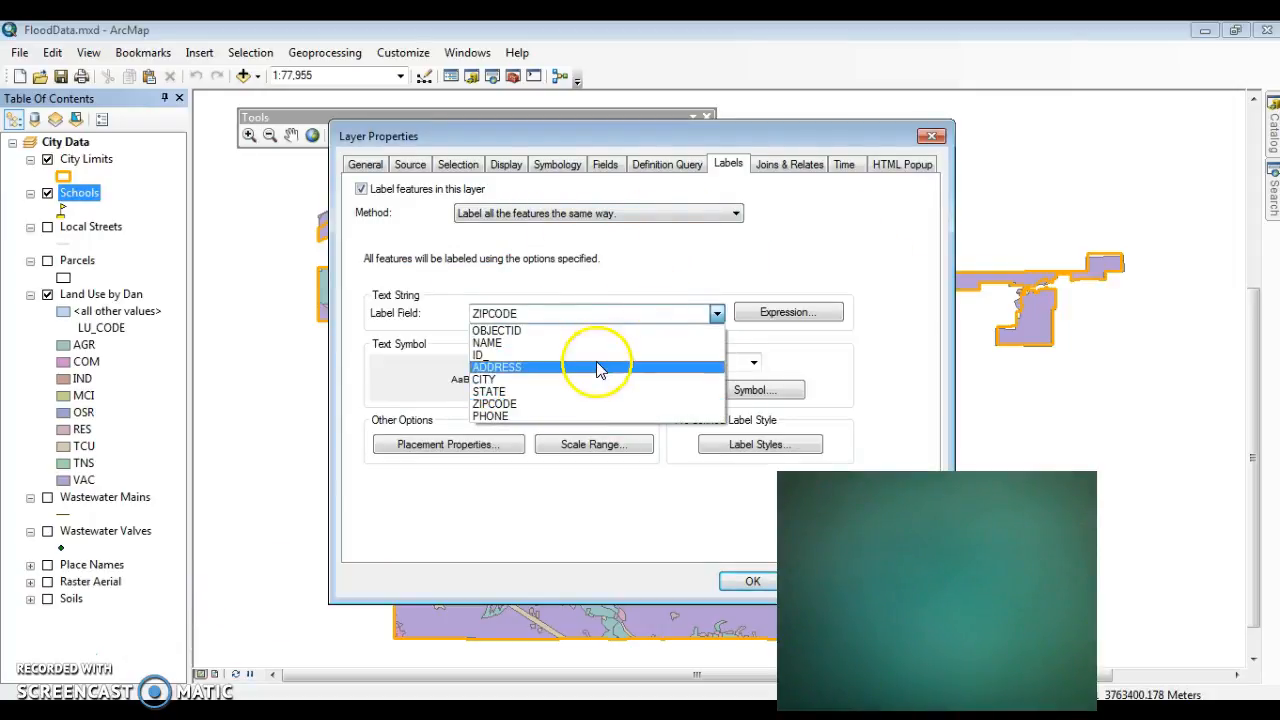
pyautogui.click(577, 343)
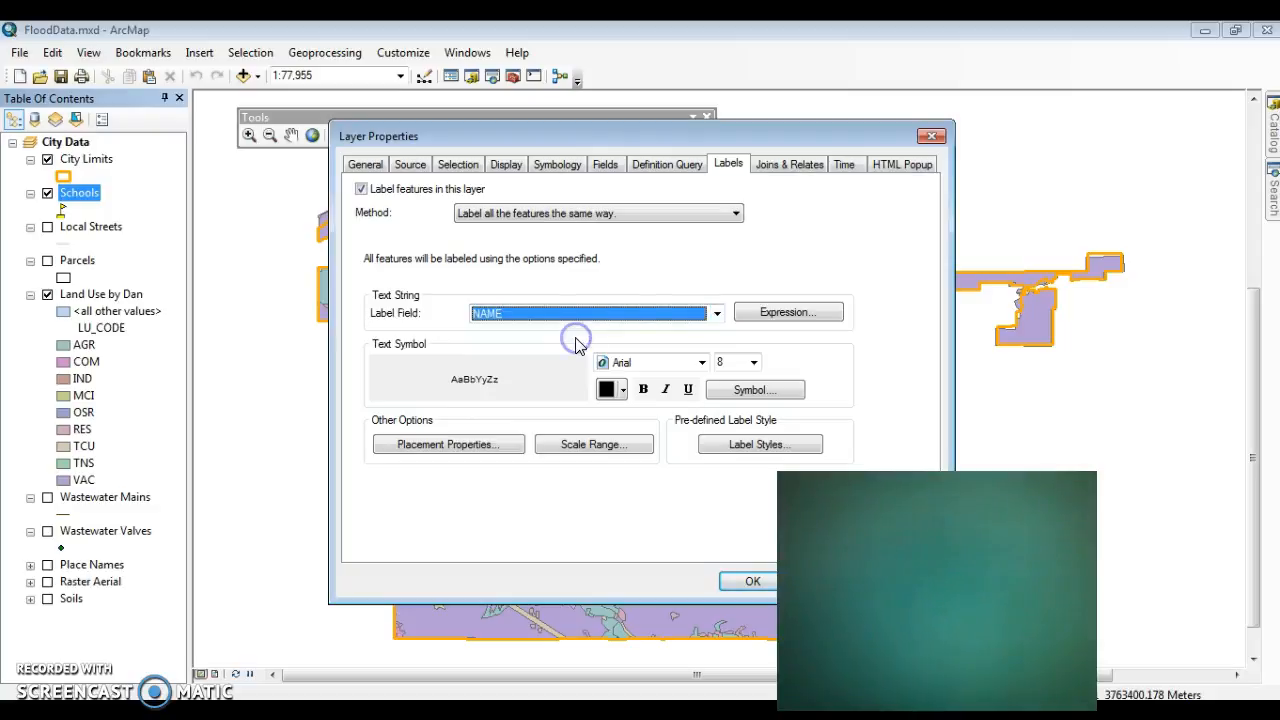
pyautogui.click(752, 581)
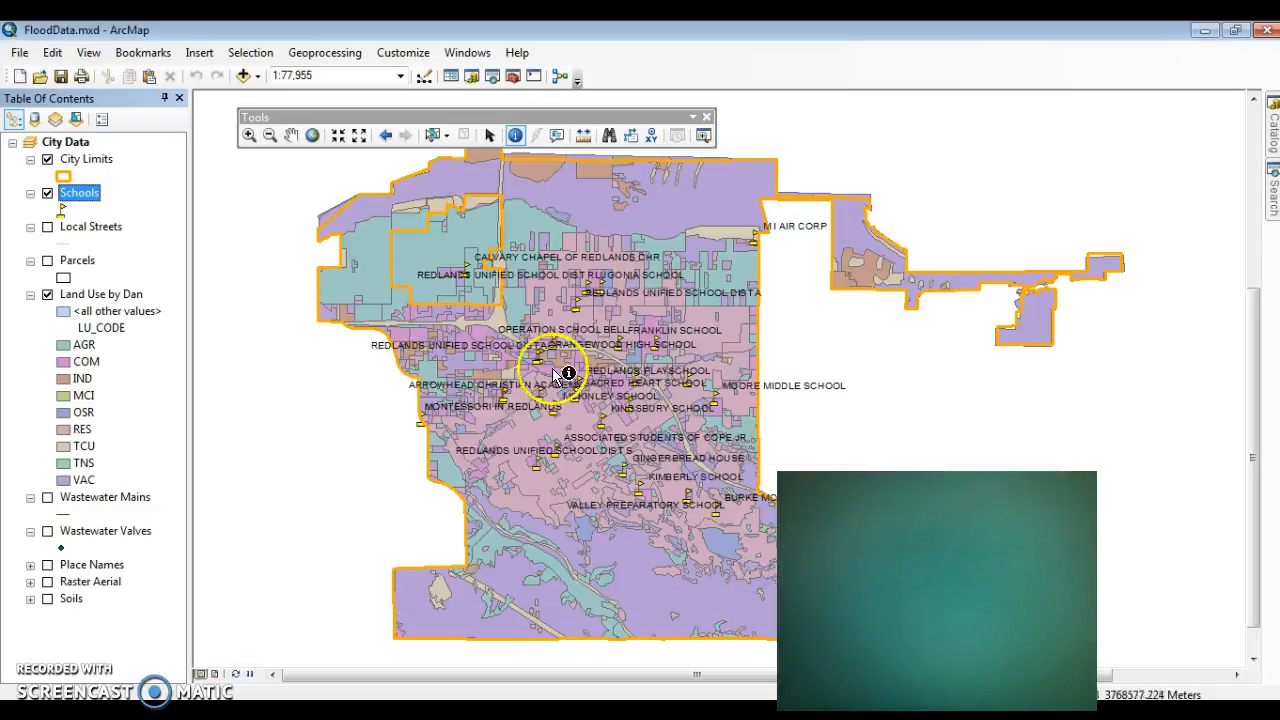
# Step: Review the label settings and unique-values symbology of the Land Use layer and close its properties without applying changes
pyautogui.rightClick(100, 295)
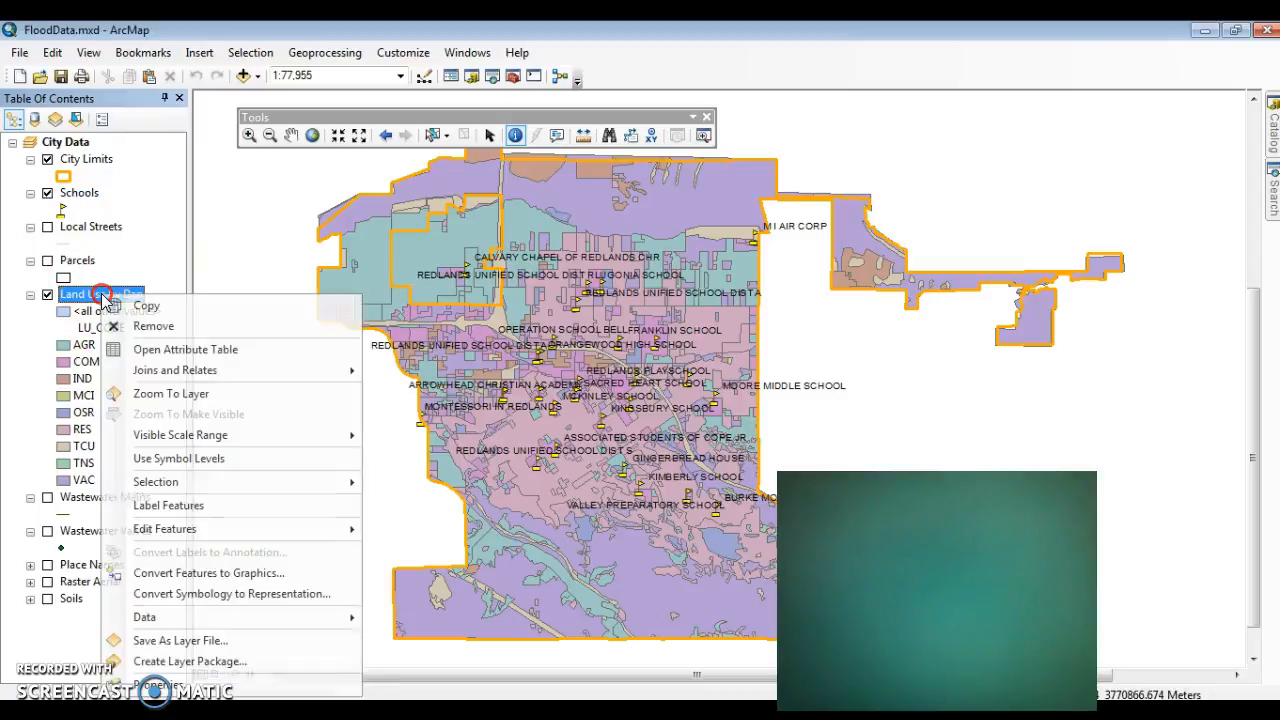
pyautogui.click(158, 686)
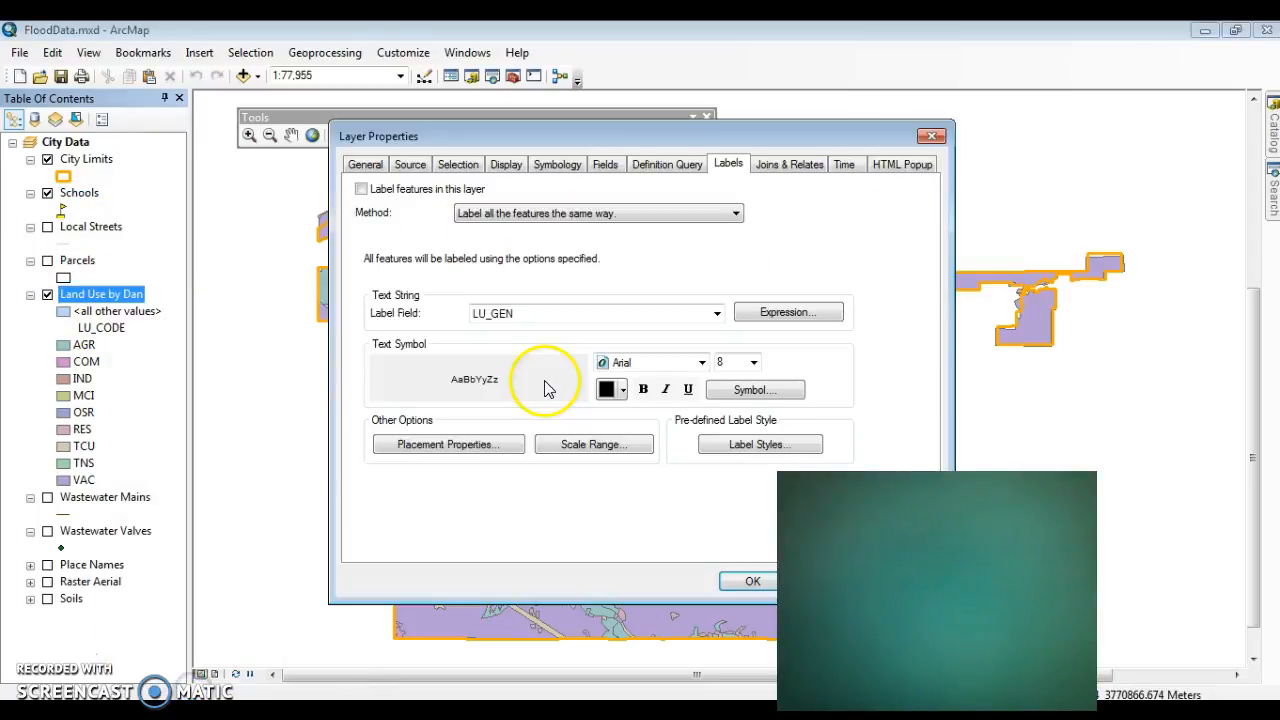
pyautogui.click(560, 164)
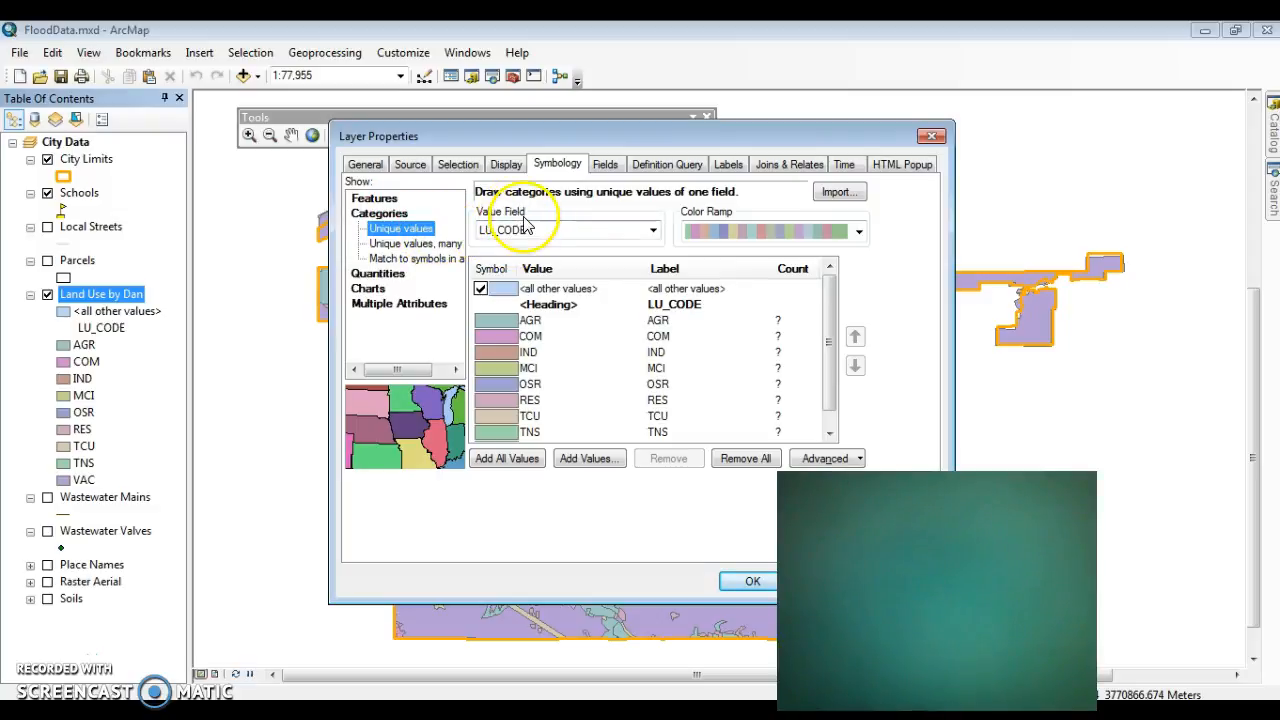
pyautogui.click(508, 464)
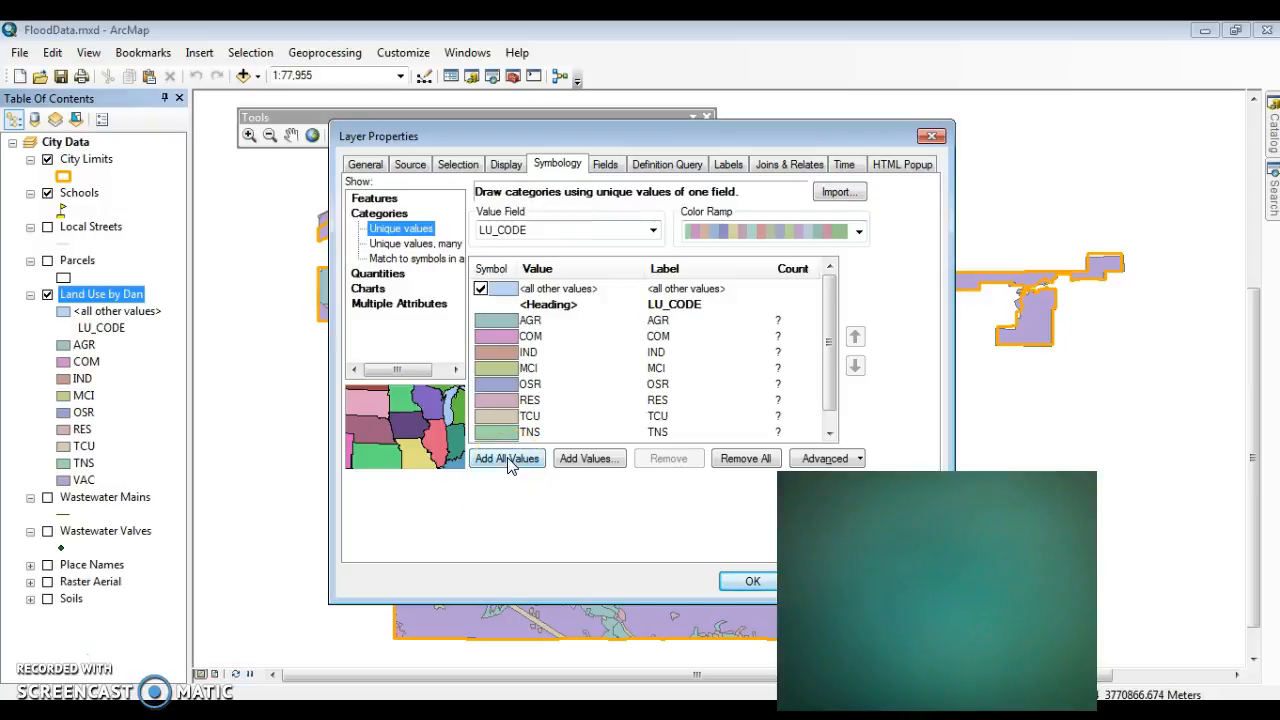
pyautogui.click(488, 467)
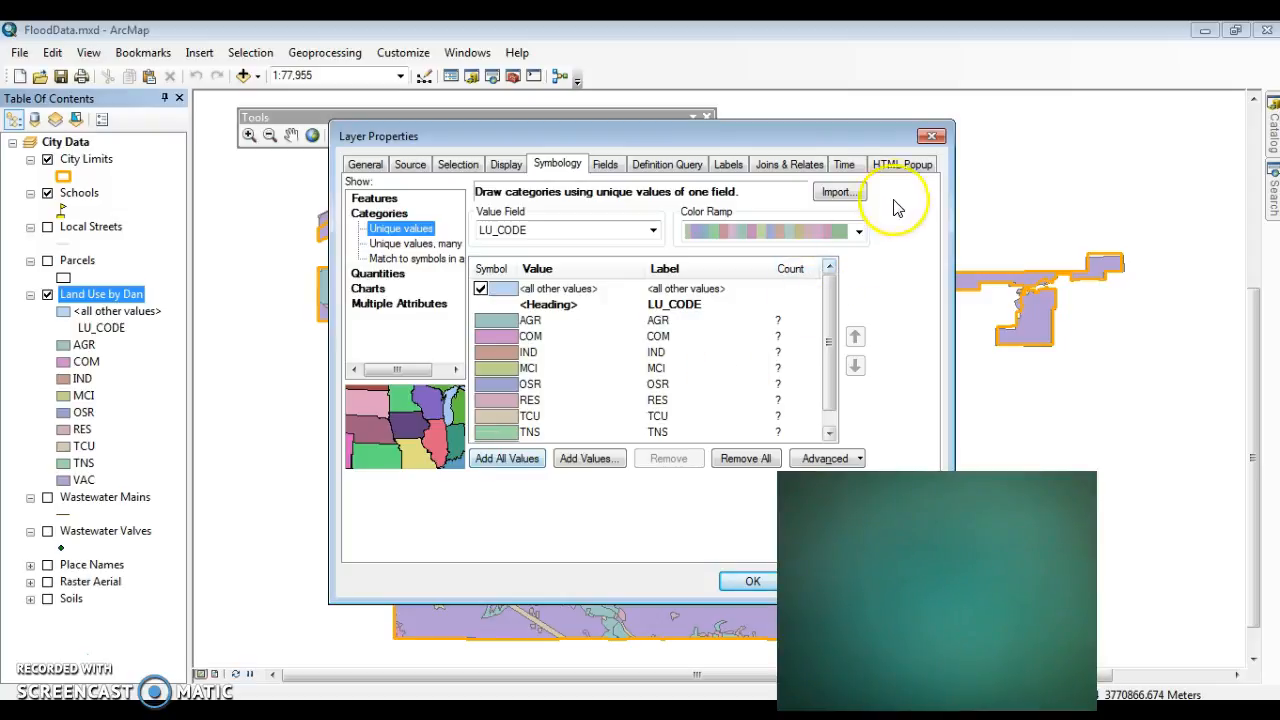
pyautogui.click(933, 135)
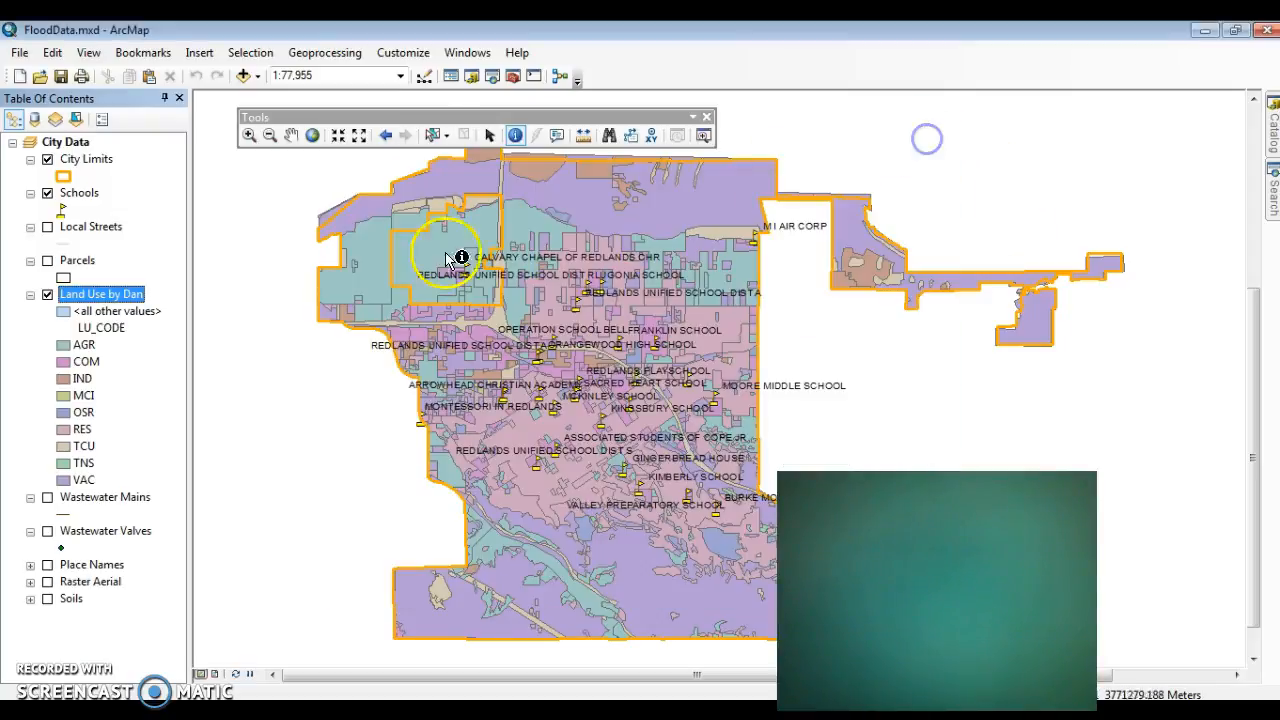
# Step: Hide the Land Use and Schools layers and display the Wastewater Mains layer
pyautogui.click(47, 295)
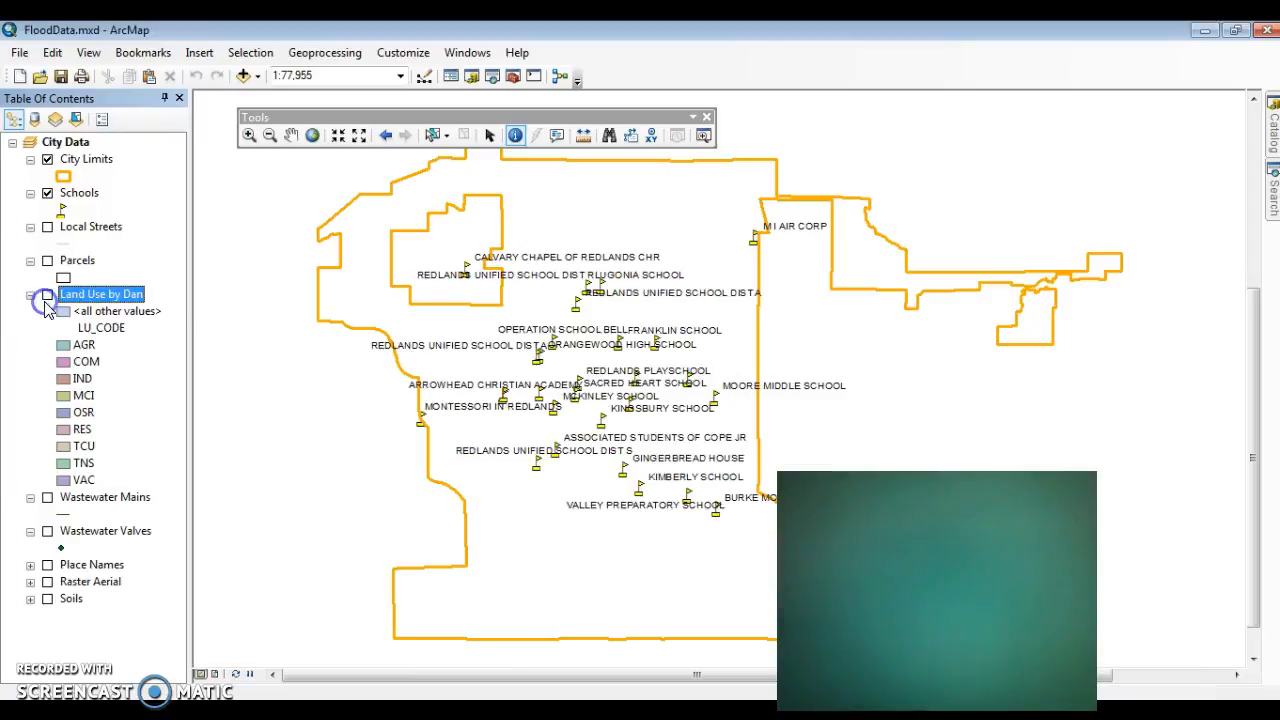
pyautogui.click(47, 194)
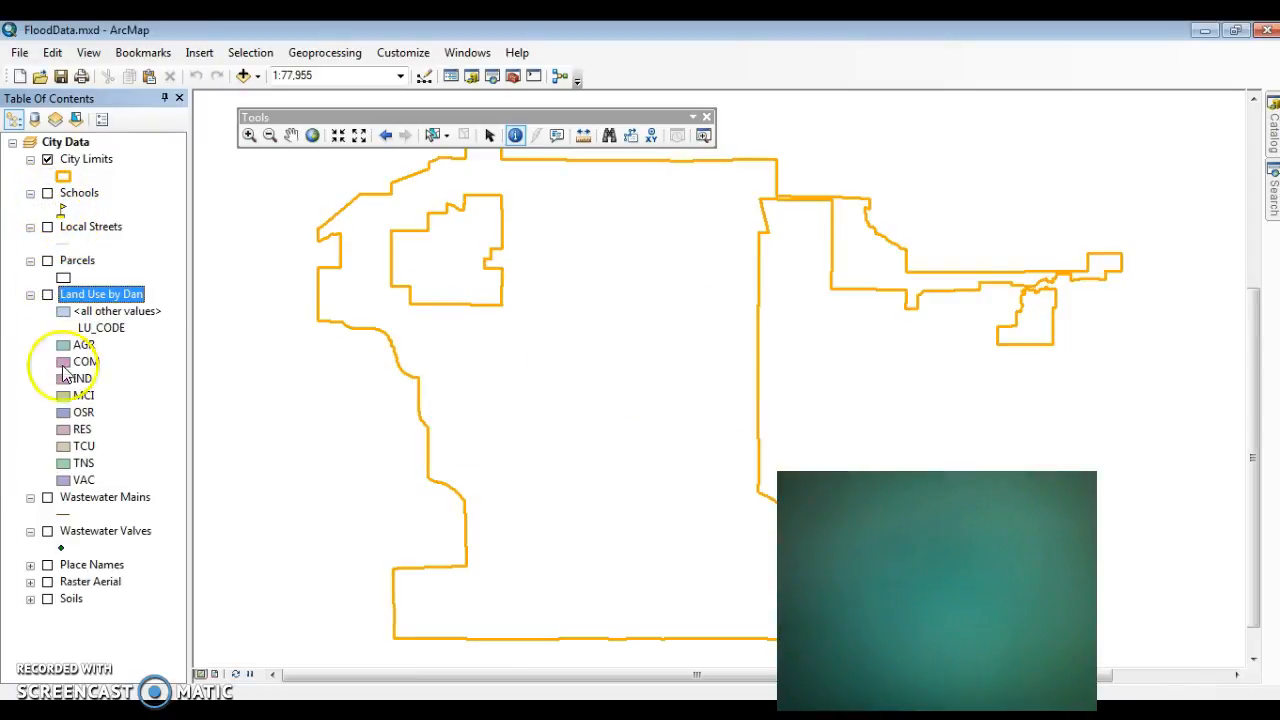
pyautogui.click(47, 497)
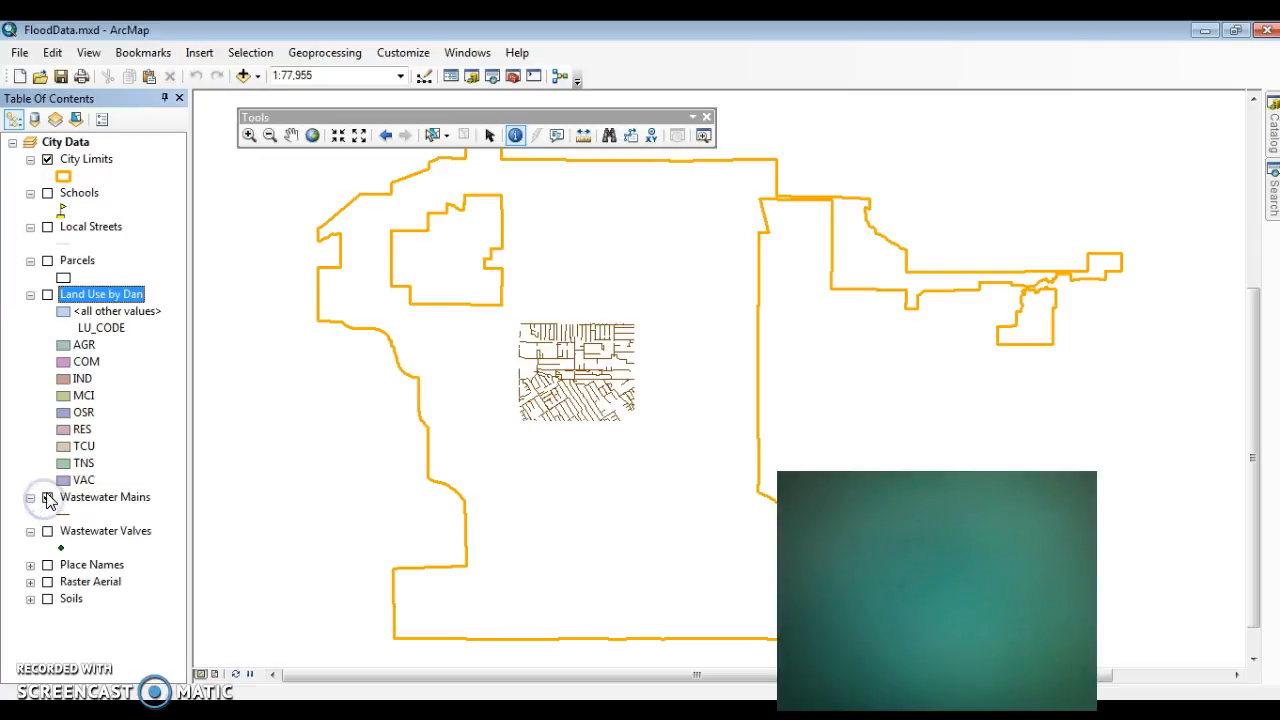
# Step: Symbolize the Wastewater Mains layer by quantities with graduated colors, using SLOPE as the value field
pyautogui.click(250, 138)
pyautogui.moveTo(533, 326); pyautogui.dragTo(630, 420)
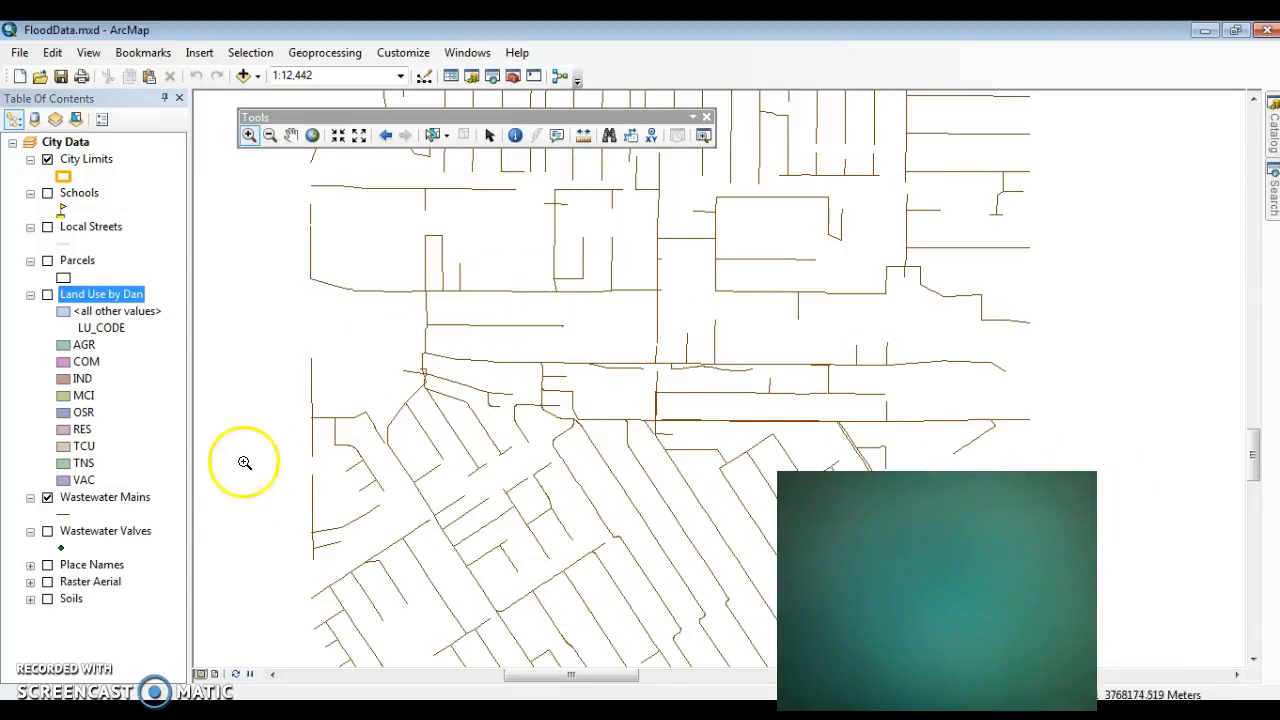
pyautogui.rightClick(140, 497)
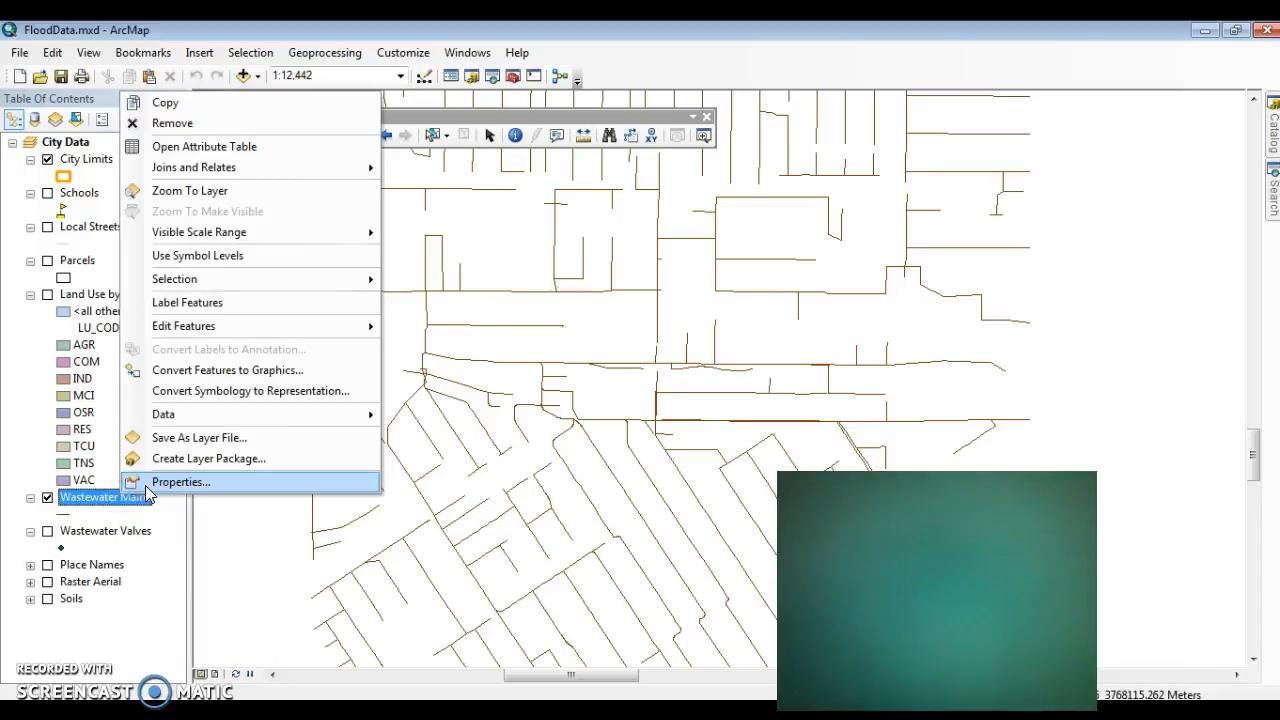
pyautogui.click(147, 487)
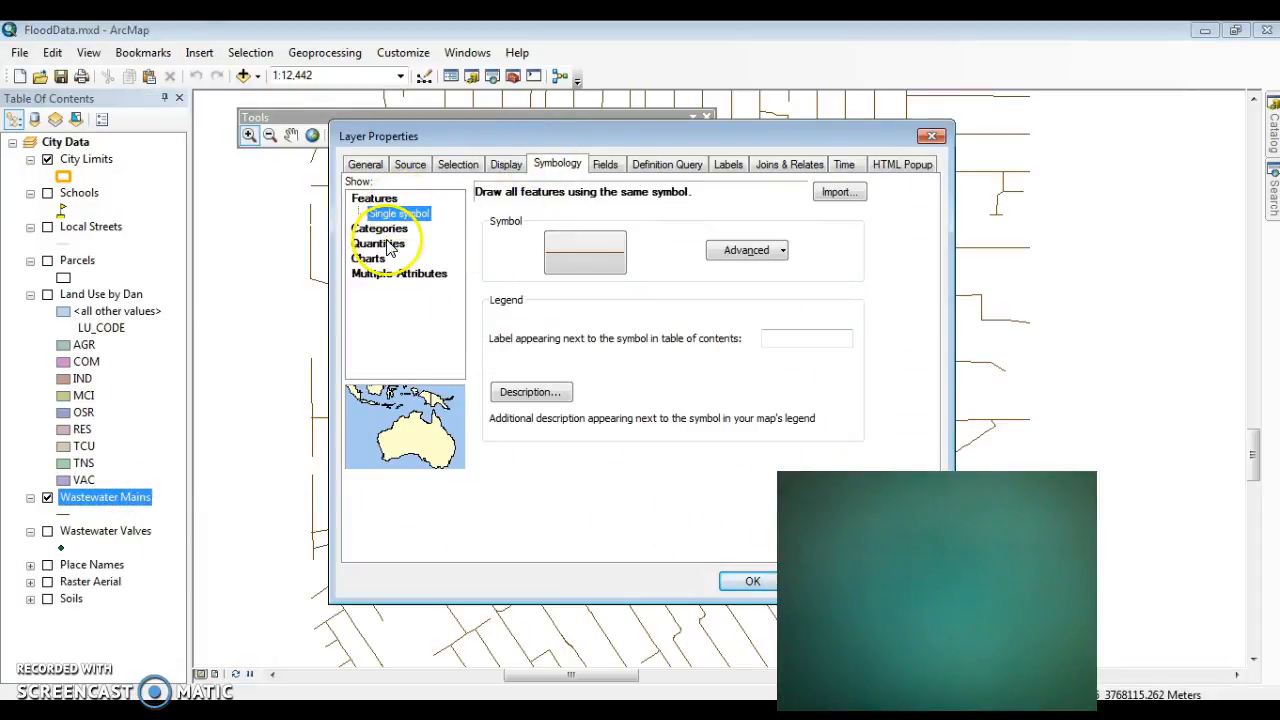
pyautogui.click(389, 245)
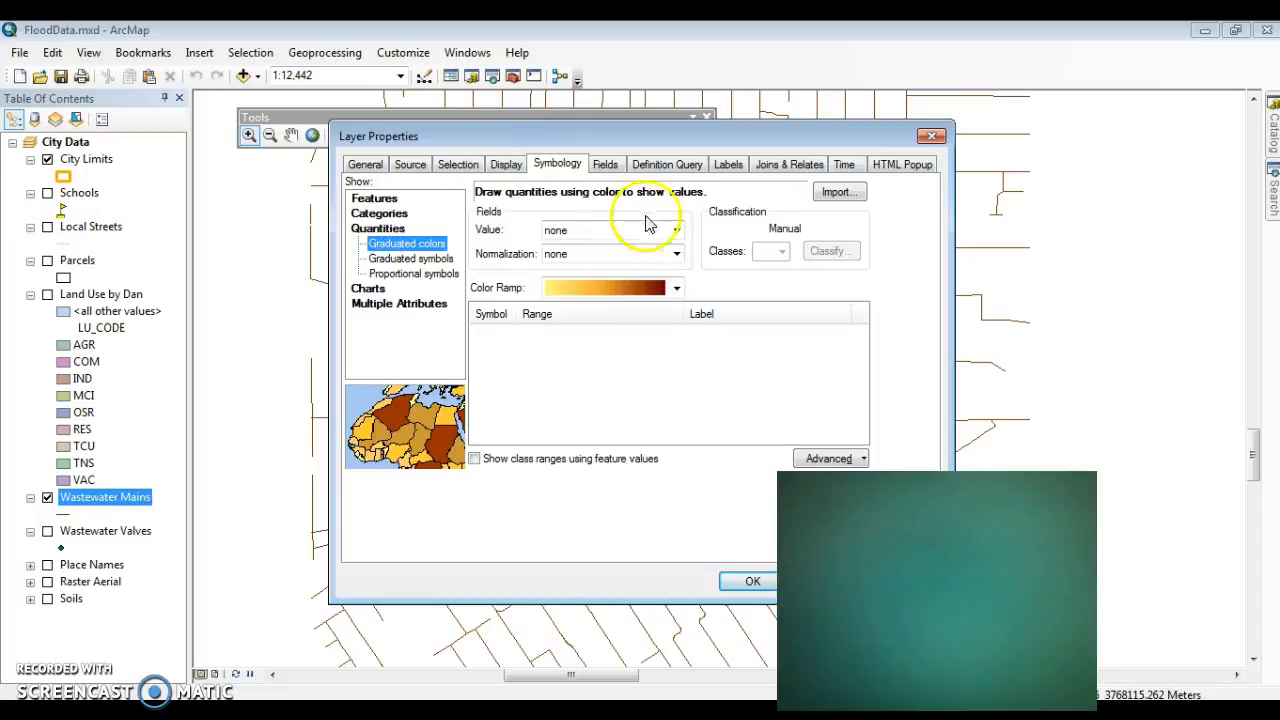
pyautogui.click(676, 231)
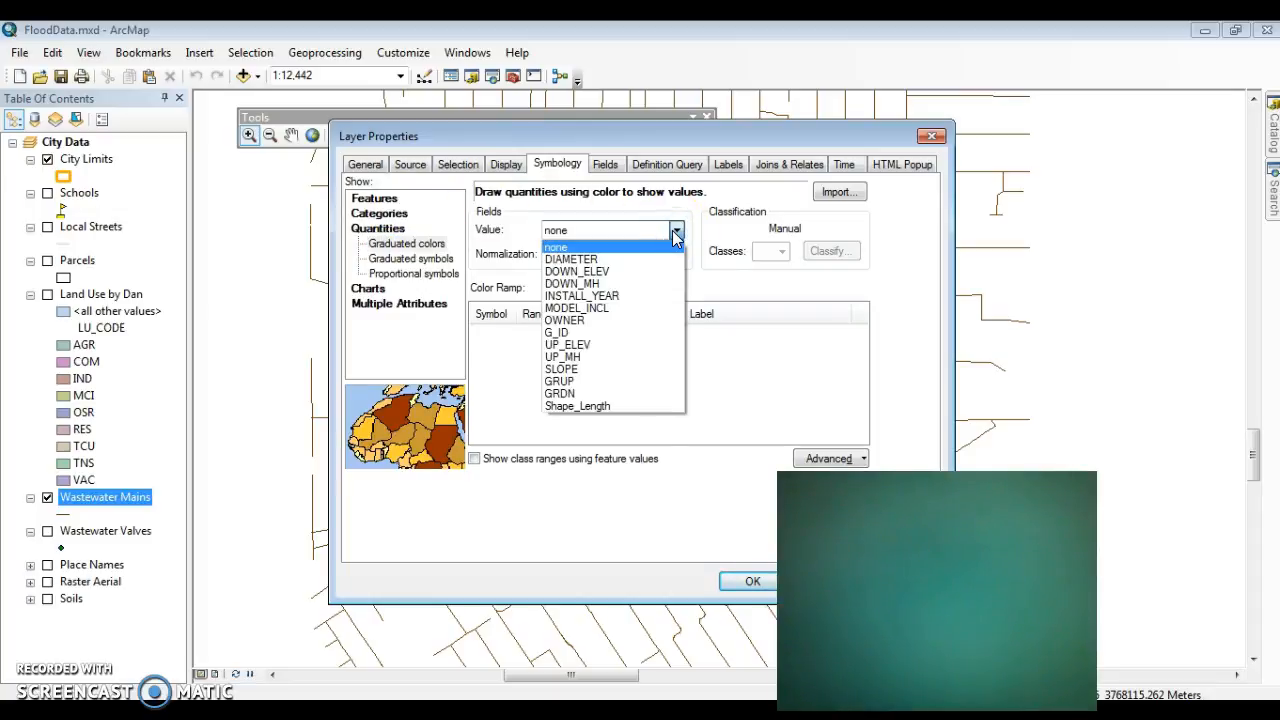
pyautogui.click(620, 370)
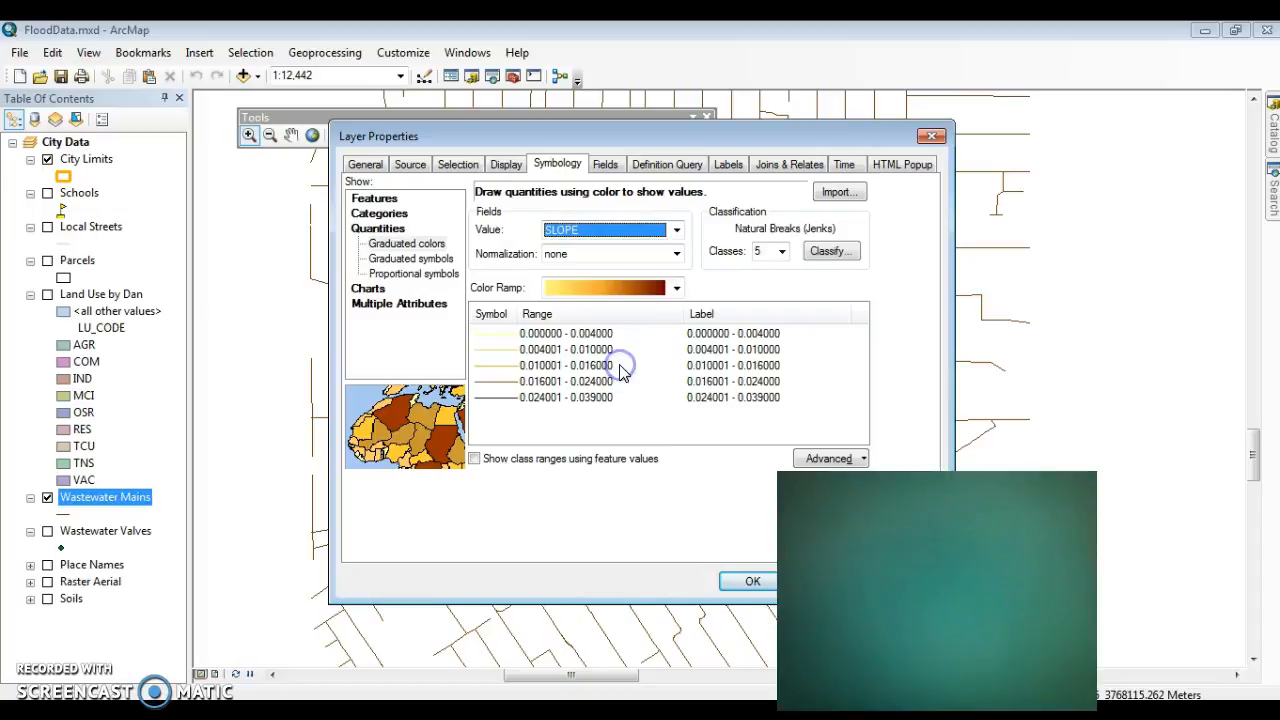
# Step: Set the number of slope classes to 4 for the Wastewater Mains symbology
pyautogui.click(784, 252)
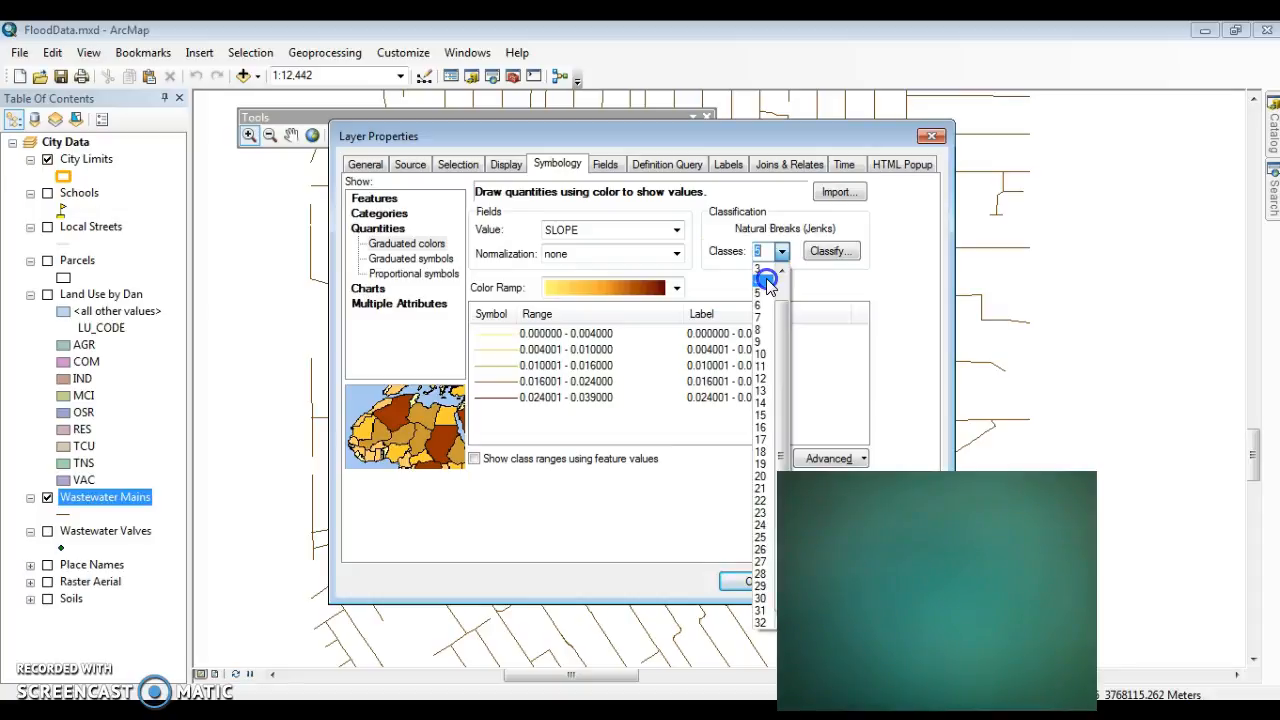
pyautogui.click(766, 281)
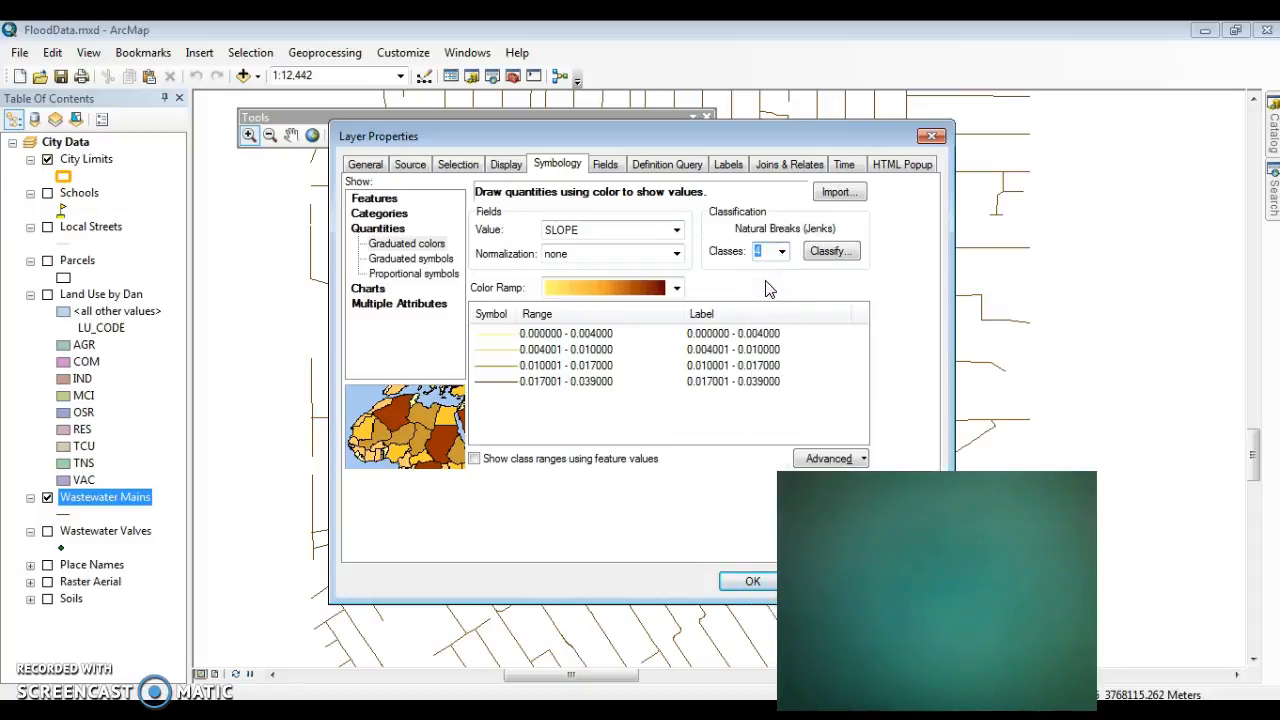
pyautogui.click(788, 229)
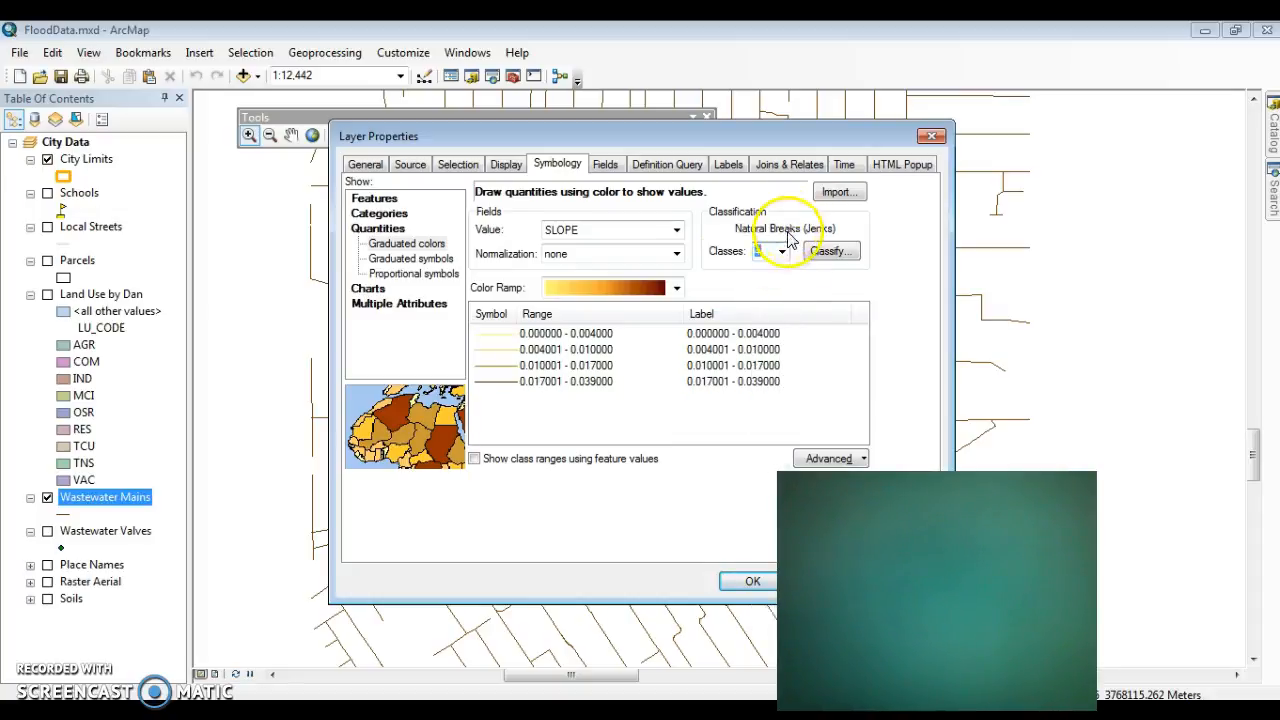
pyautogui.moveTo(758, 130); pyautogui.dragTo(508, 110)
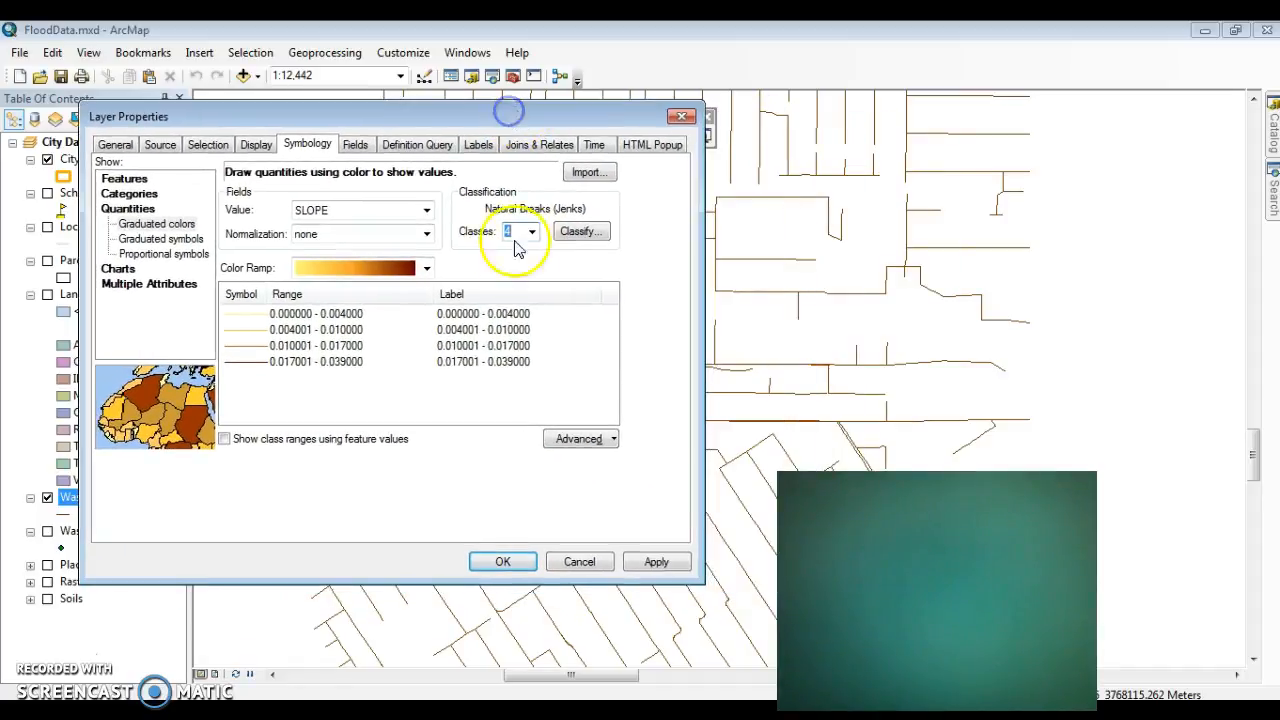
# Step: Format the slope class labels as percentages, treating the numbers as fractions adjusted to show a percentage
pyautogui.rightClick(499, 294)
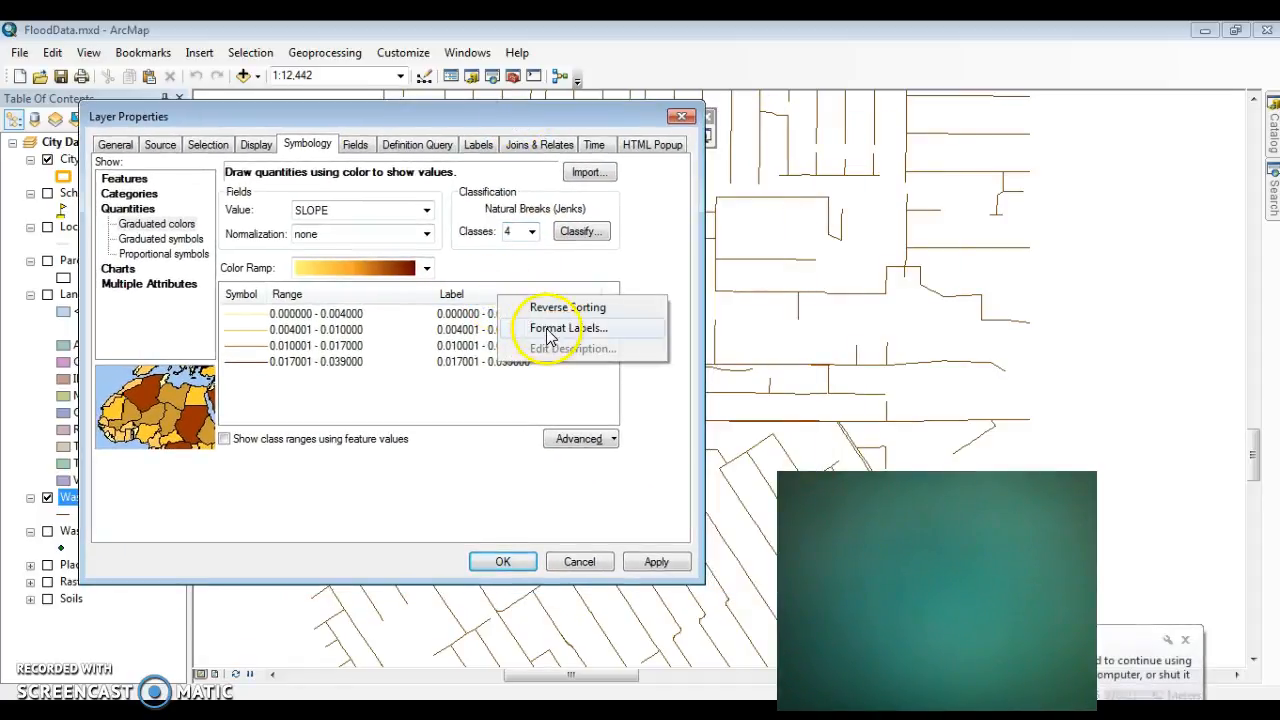
pyautogui.click(549, 330)
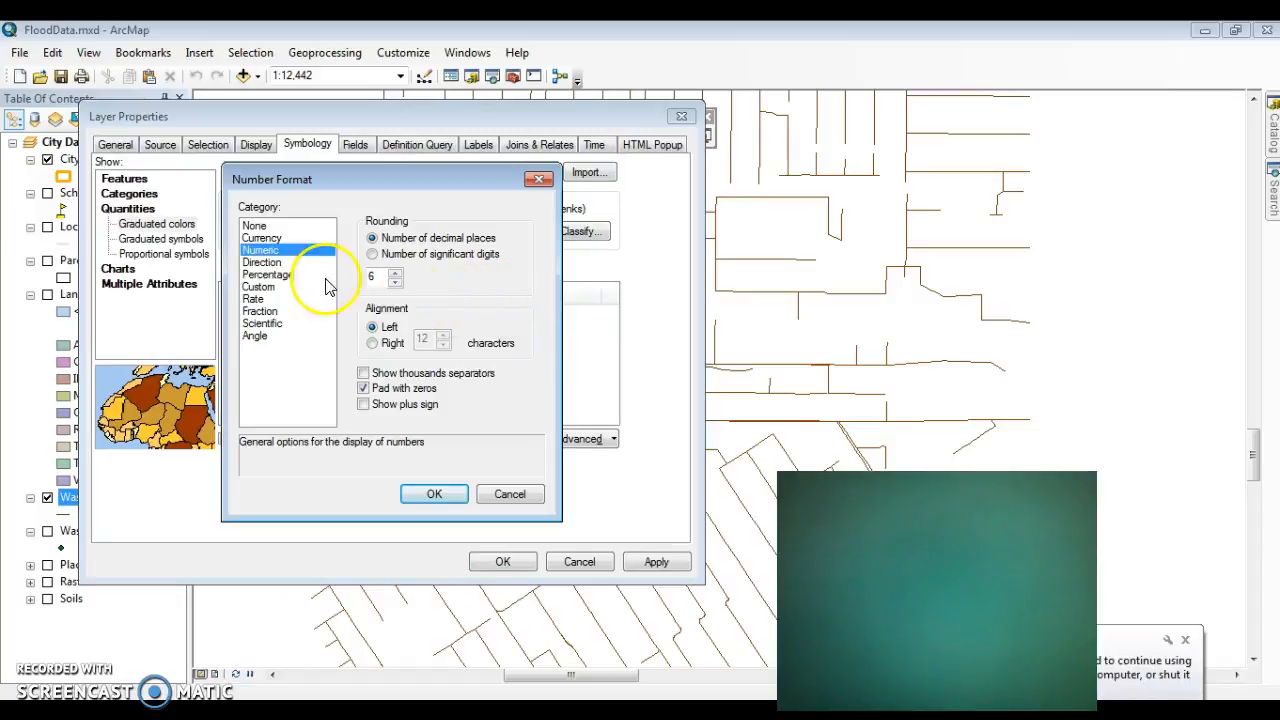
pyautogui.click(259, 287)
pyautogui.click(276, 275)
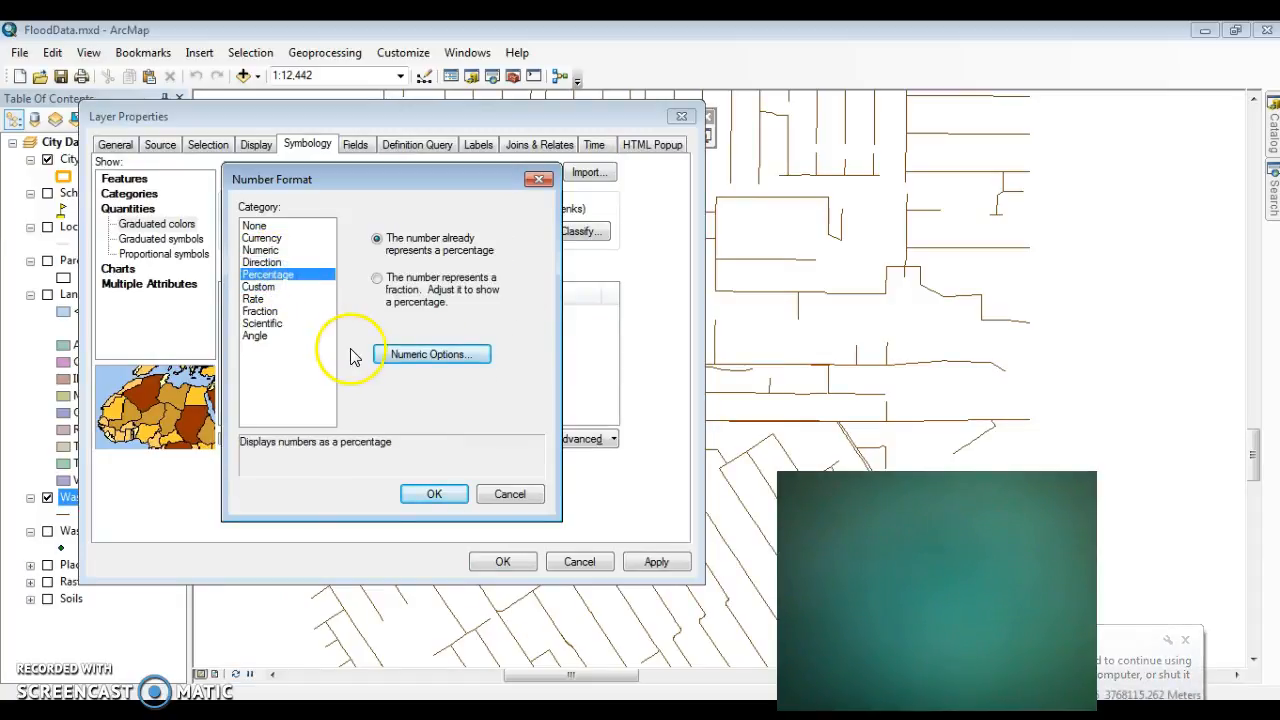
pyautogui.click(377, 280)
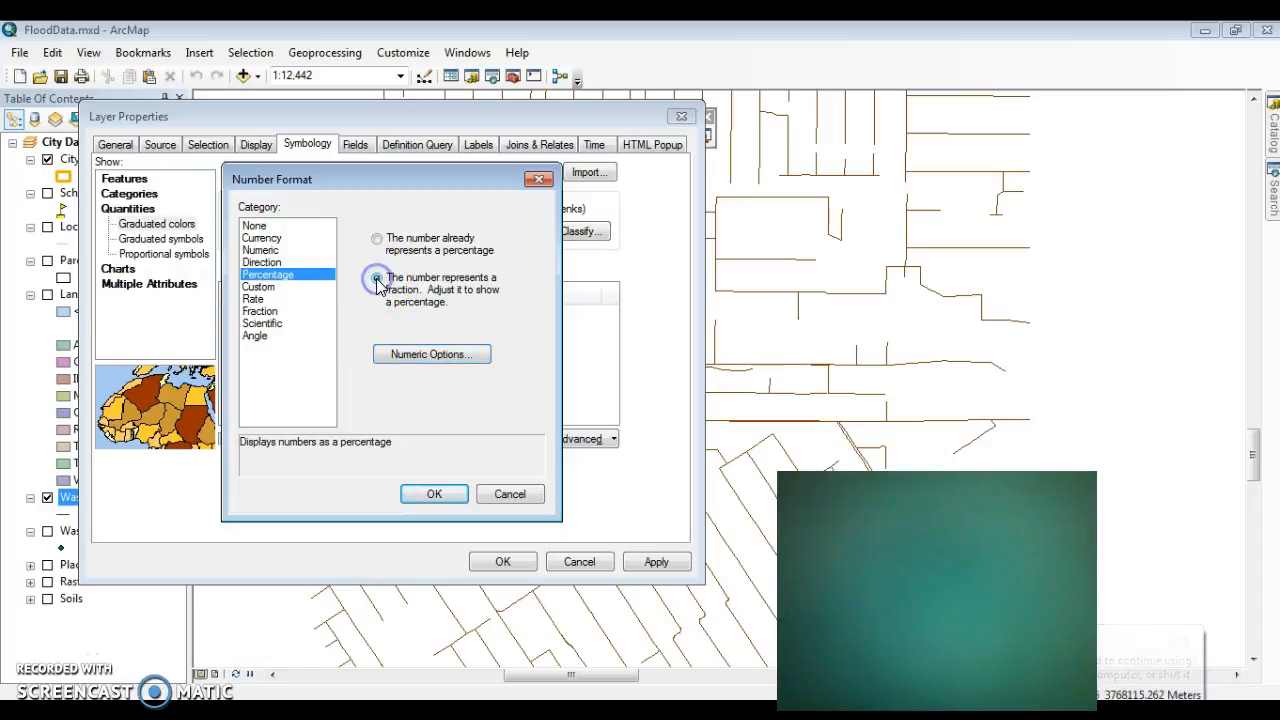
pyautogui.click(434, 493)
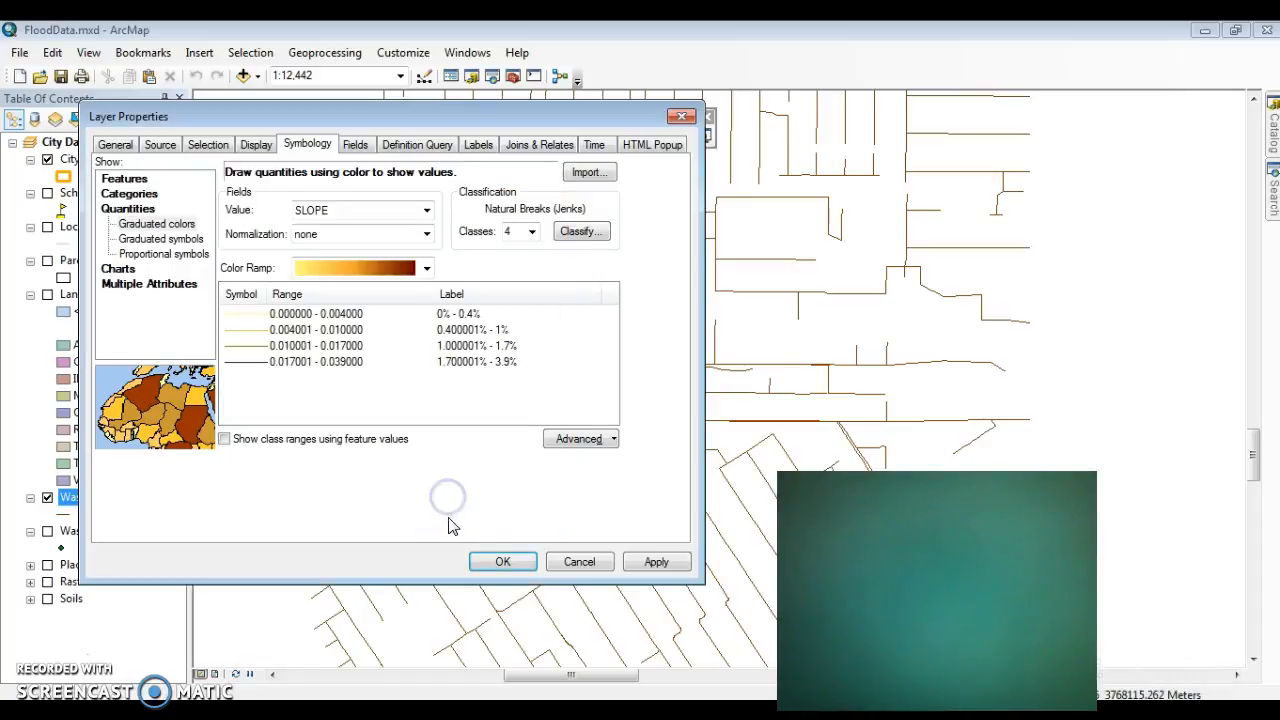
# Step: Round the percentage class labels to 1 decimal place
pyautogui.click(526, 300)
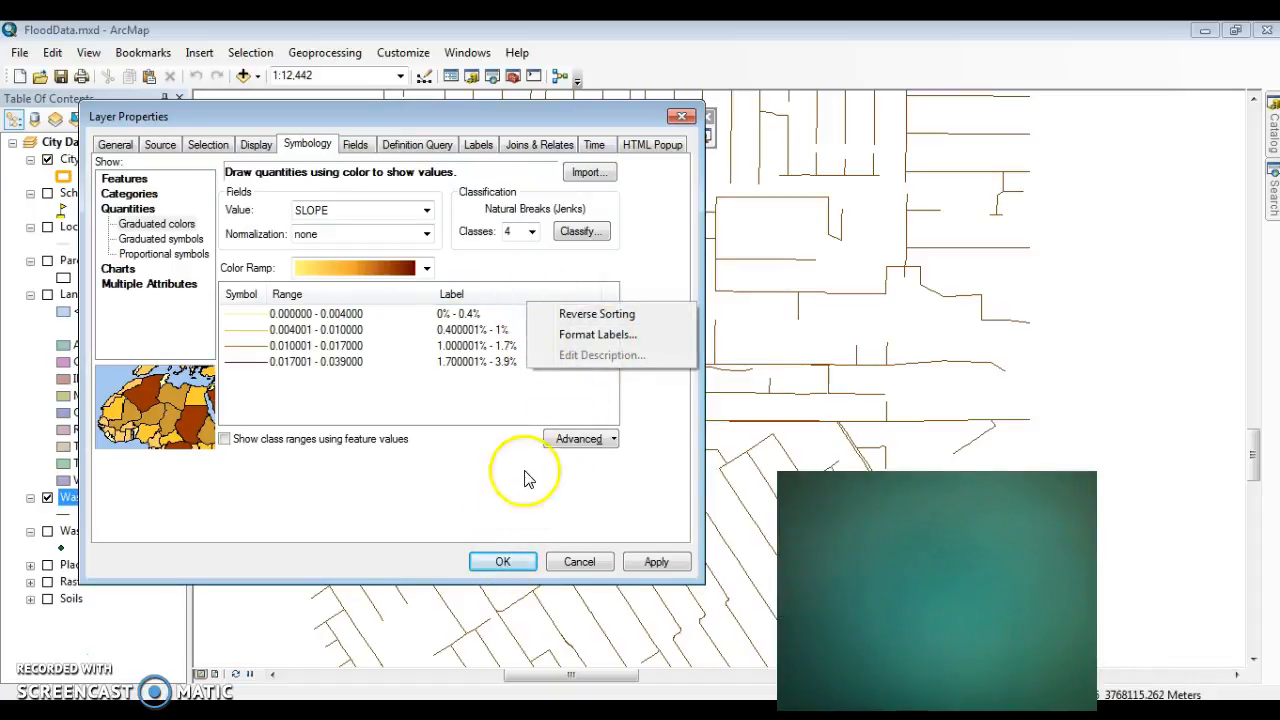
pyautogui.click(573, 336)
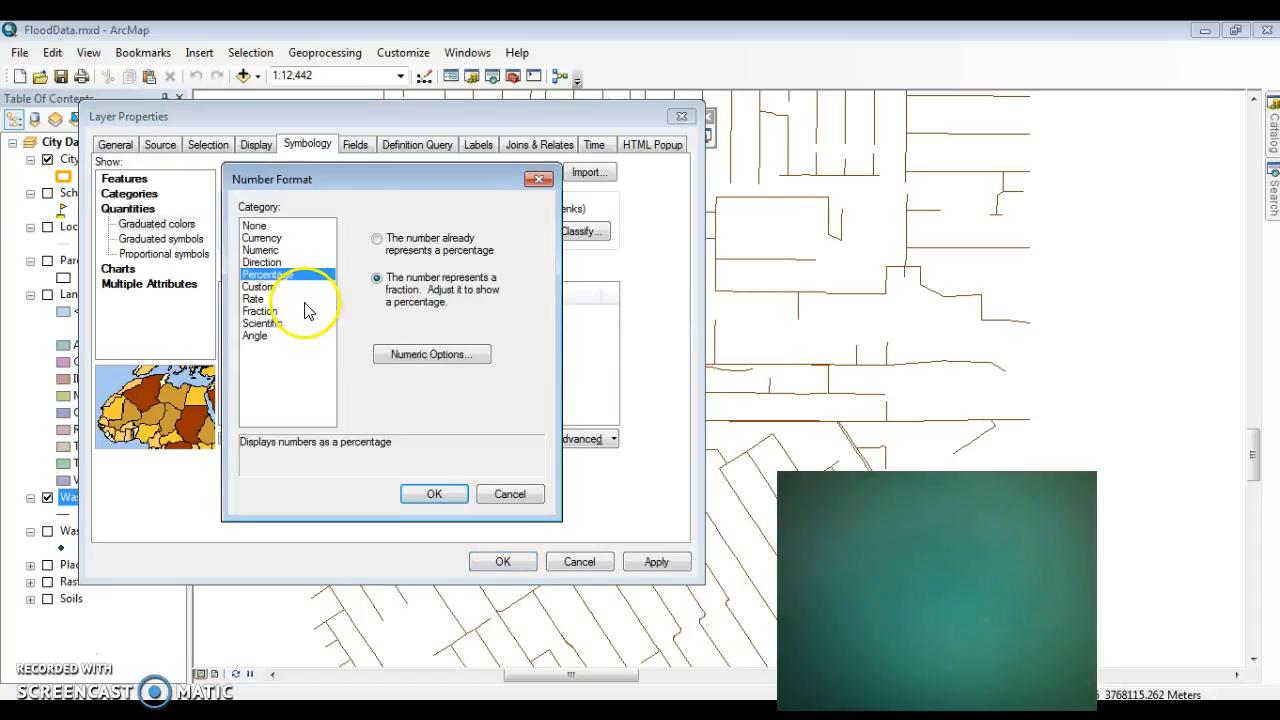
pyautogui.click(431, 343)
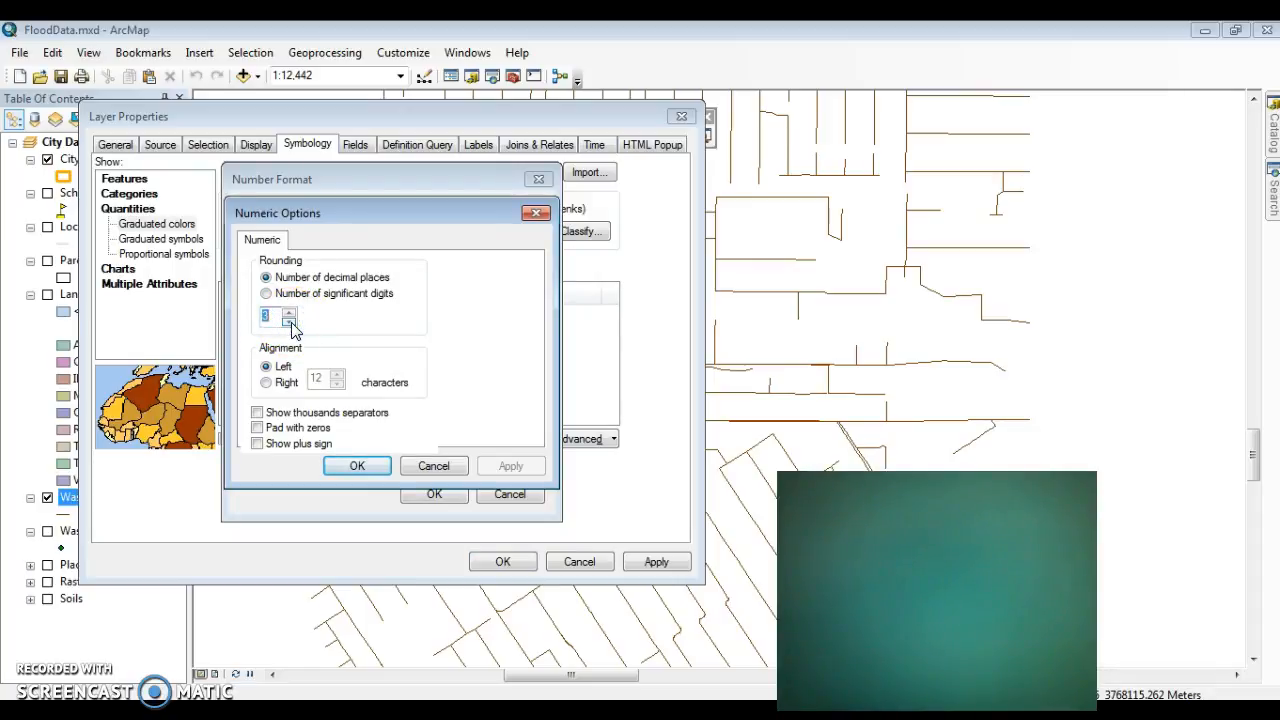
pyautogui.click(357, 466)
pyautogui.click(430, 495)
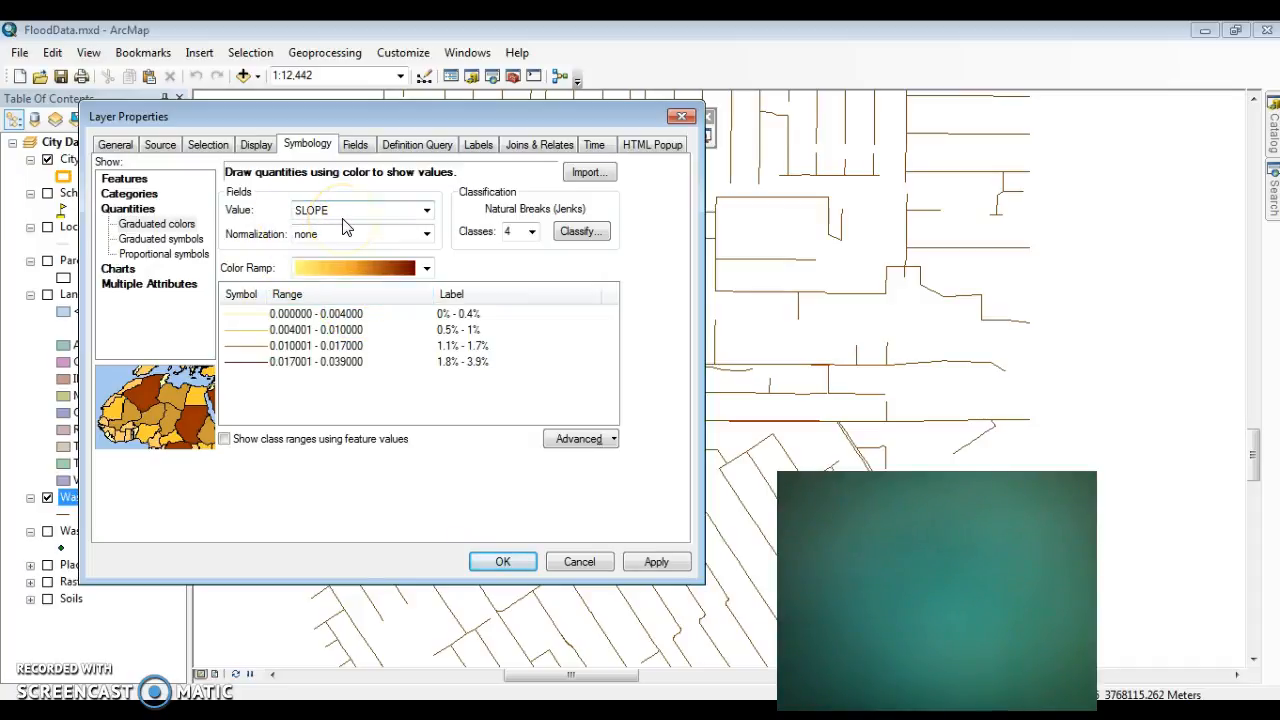
# Step: Change the slope classification method to Equal Interval and apply the symbology to the Wastewater Mains layer
pyautogui.click(522, 231)
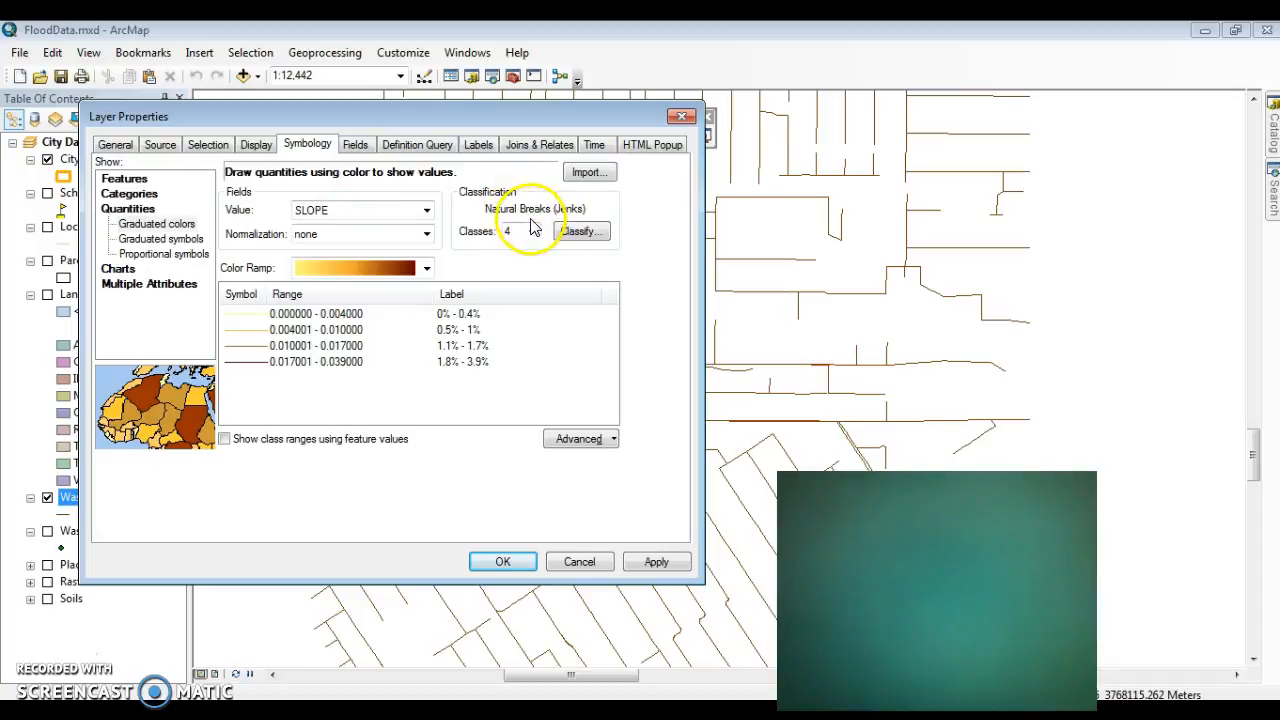
pyautogui.click(588, 236)
pyautogui.moveTo(414, 129); pyautogui.dragTo(878, 179)
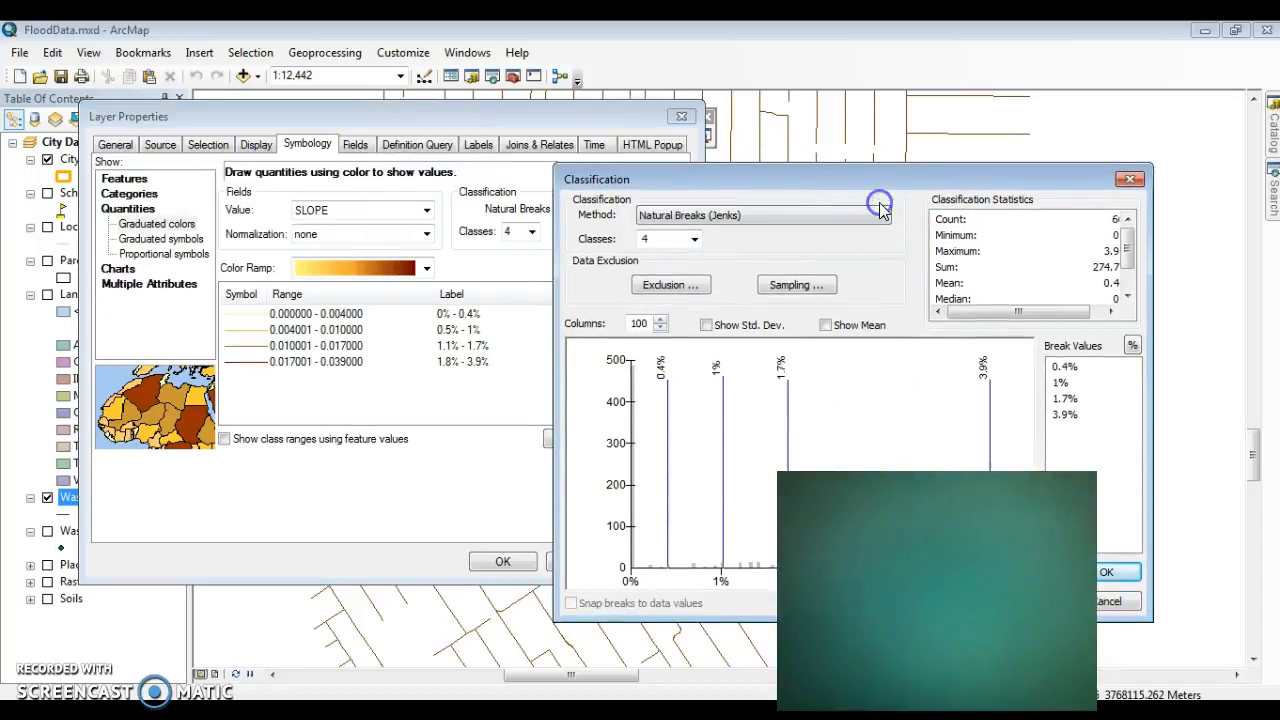
pyautogui.click(884, 214)
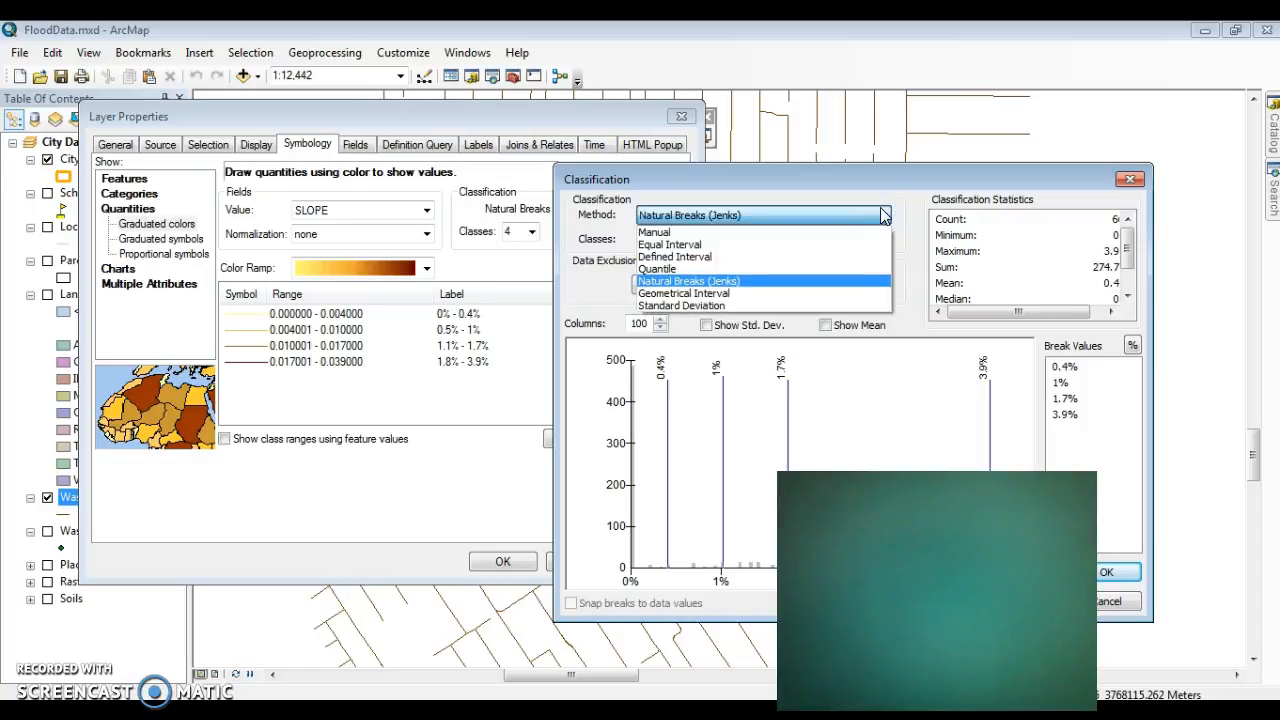
pyautogui.click(829, 245)
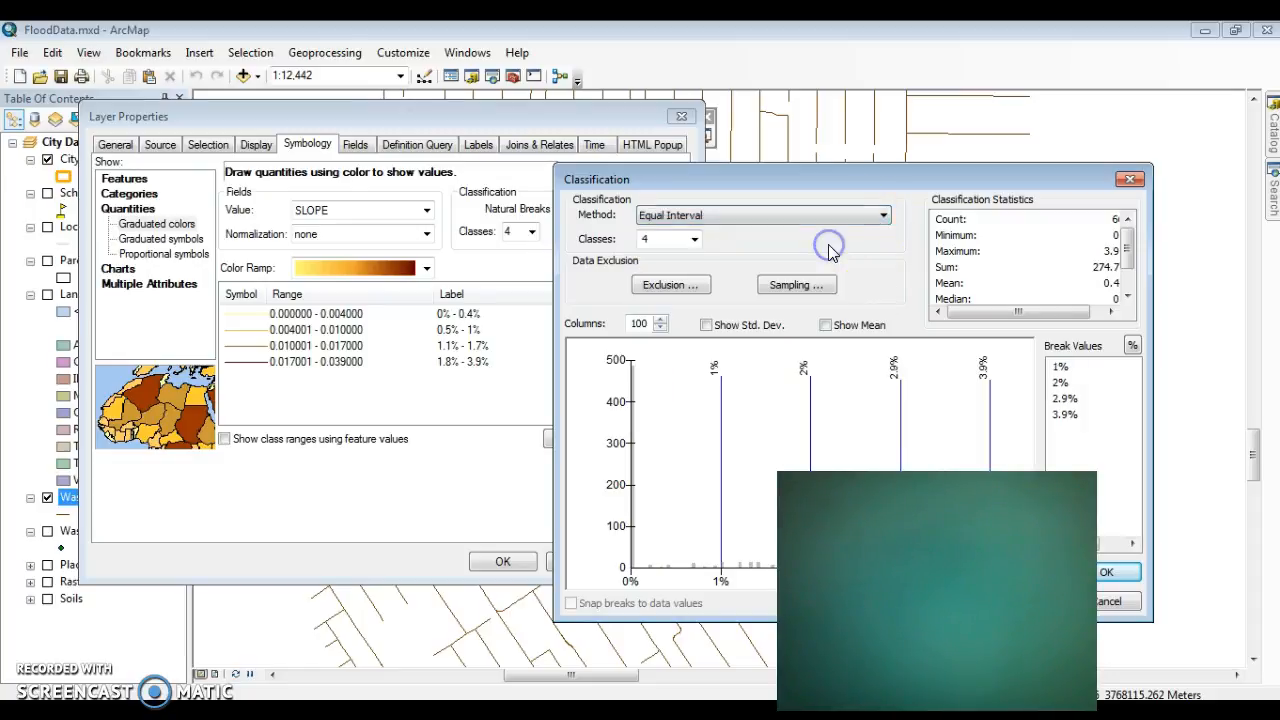
pyautogui.click(1112, 574)
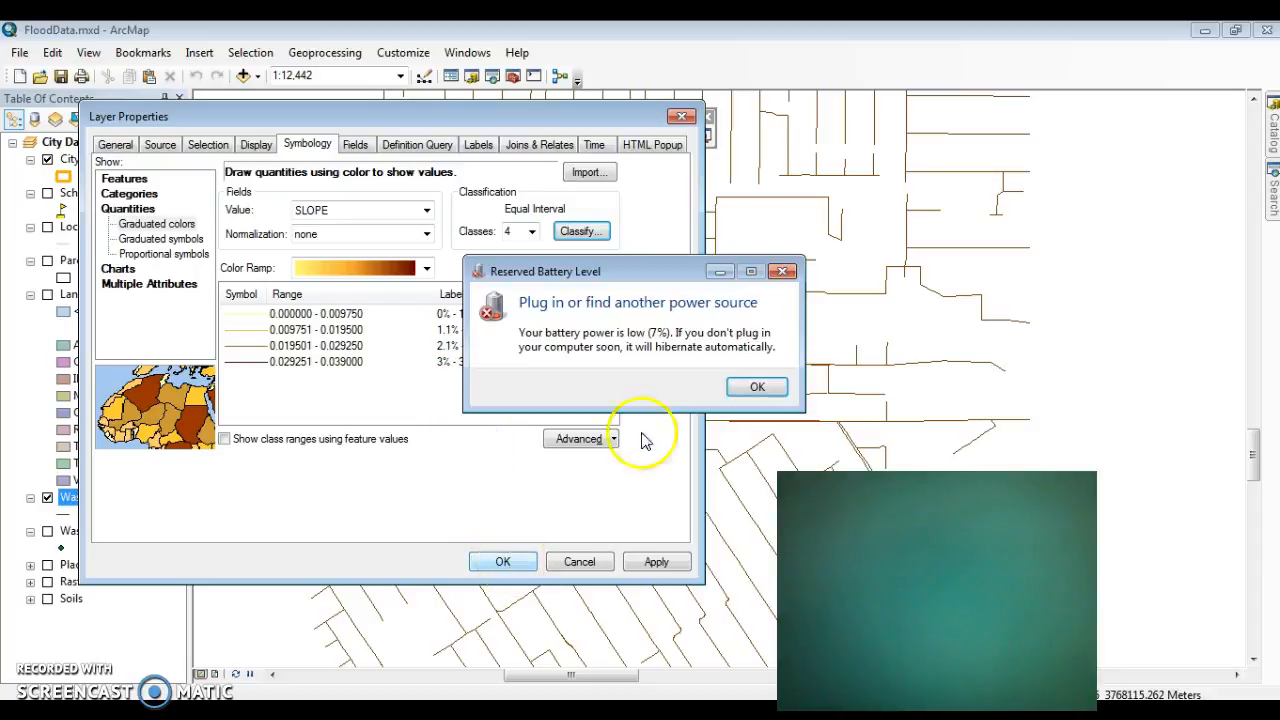
pyautogui.click(757, 386)
pyautogui.click(506, 562)
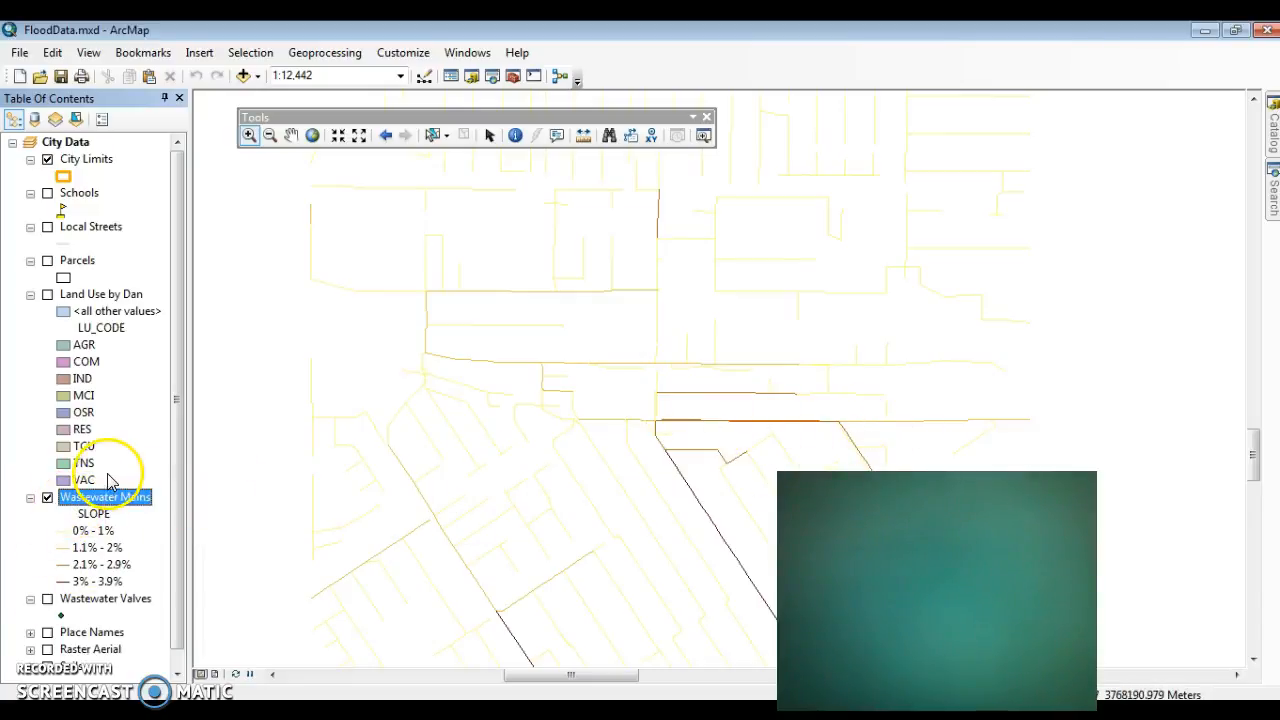
# Step: Display the Land Use layer and move the Wastewater Mains layer above it in the drawing order
pyautogui.click(47, 294)
pyautogui.moveTo(63, 497); pyautogui.dragTo(110, 276)
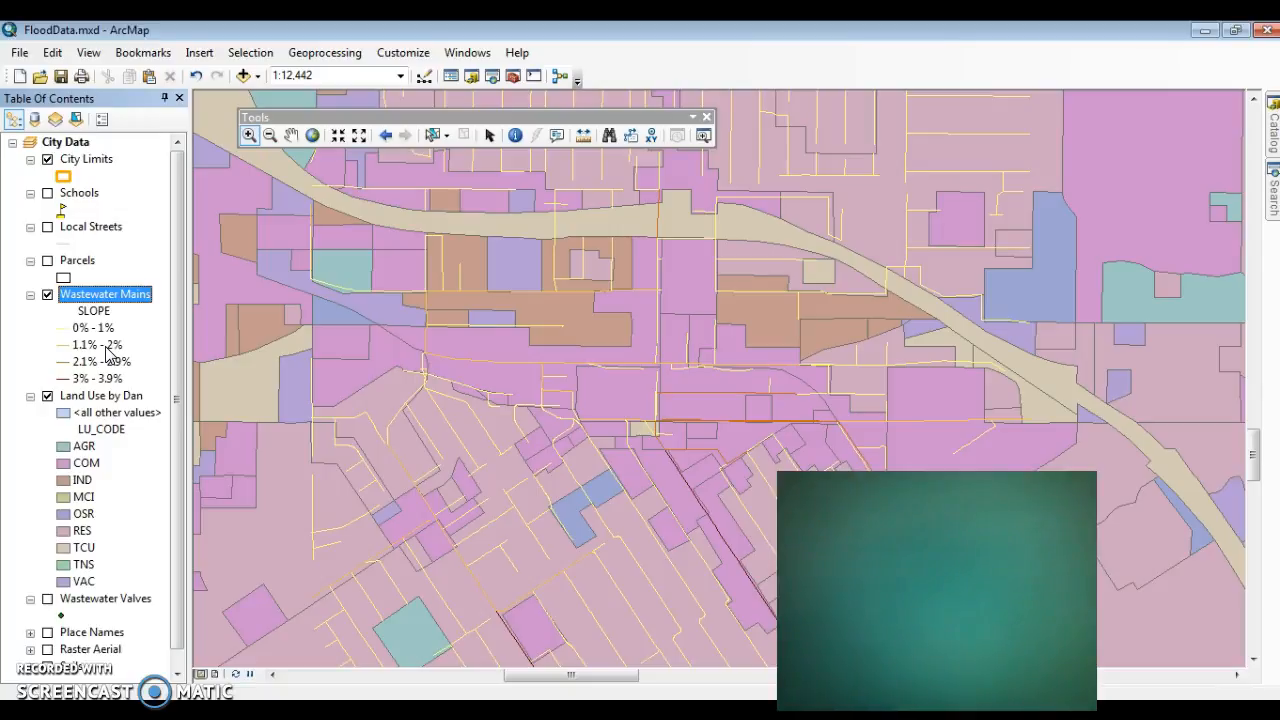
# Step: Hide the Land Use and Wastewater Mains layers and collapse the Wastewater Mains legend
pyautogui.click(47, 396)
pyautogui.click(48, 295)
pyautogui.click(30, 295)
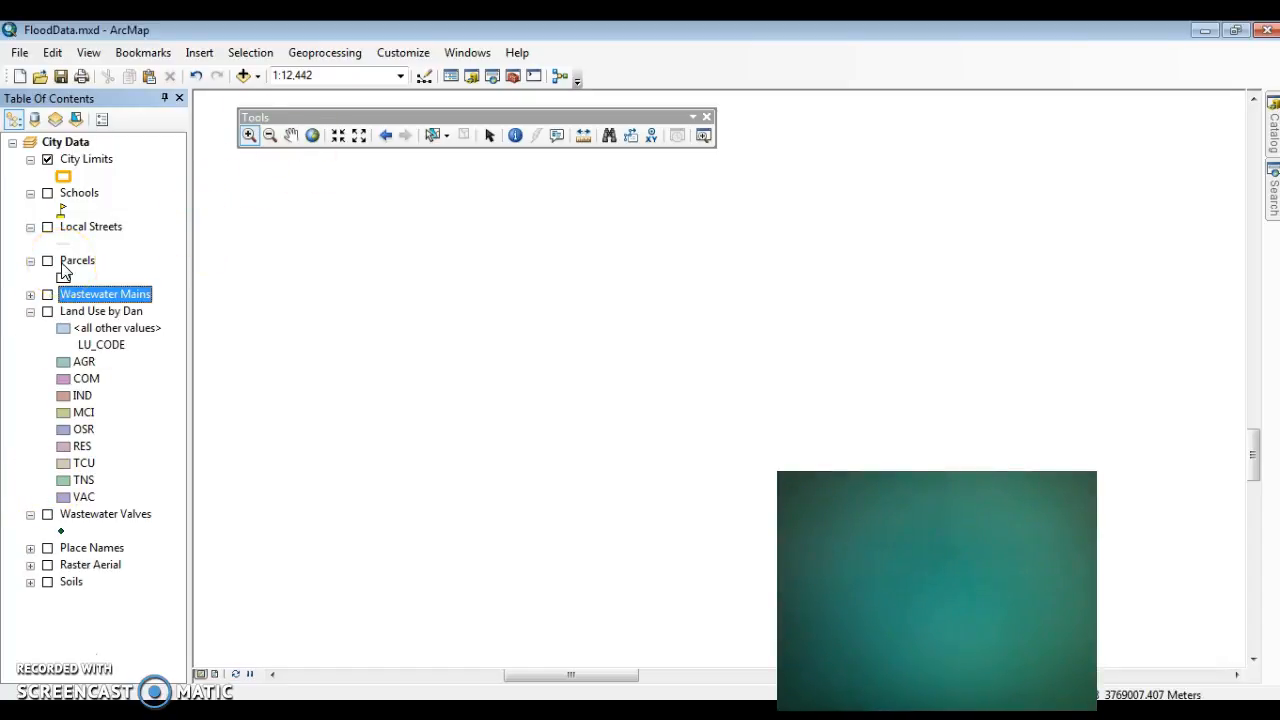
# Step: Copy the CityLimits feature class from City.gdb into Demo File Geodatabase.gdb, accepting the default data transfer settings
pyautogui.click(1273, 135)
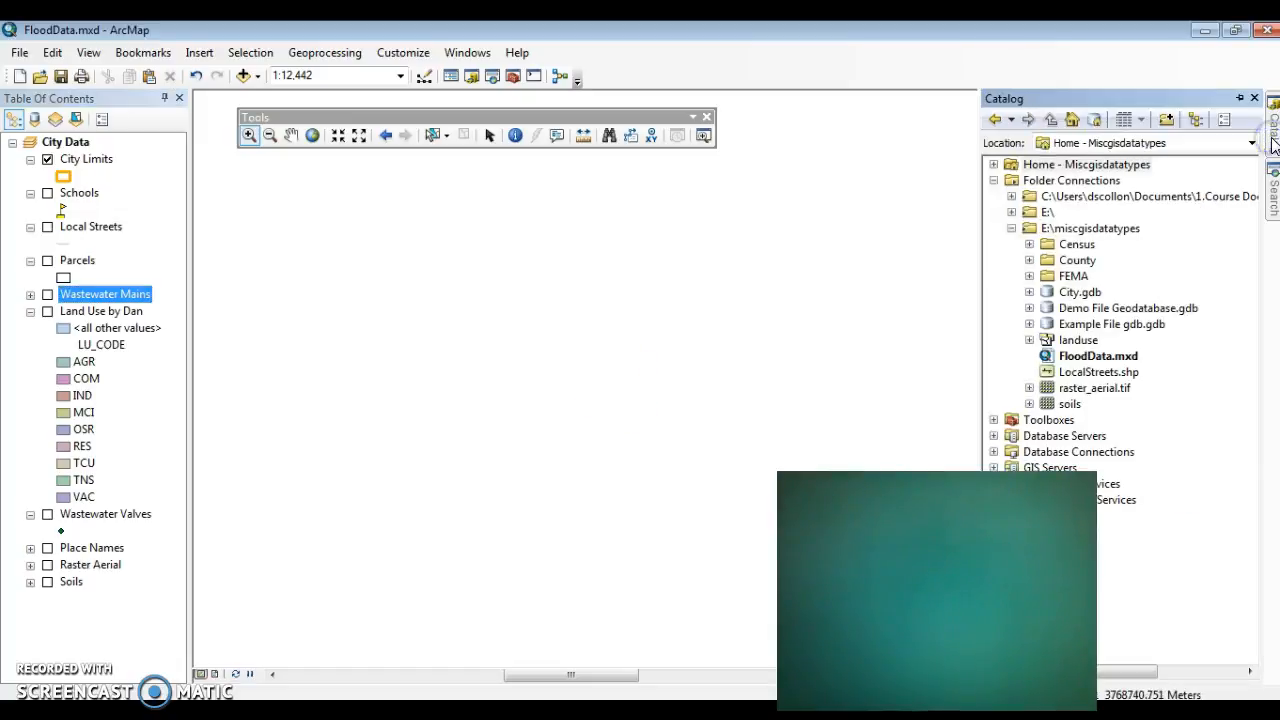
pyautogui.click(1030, 308)
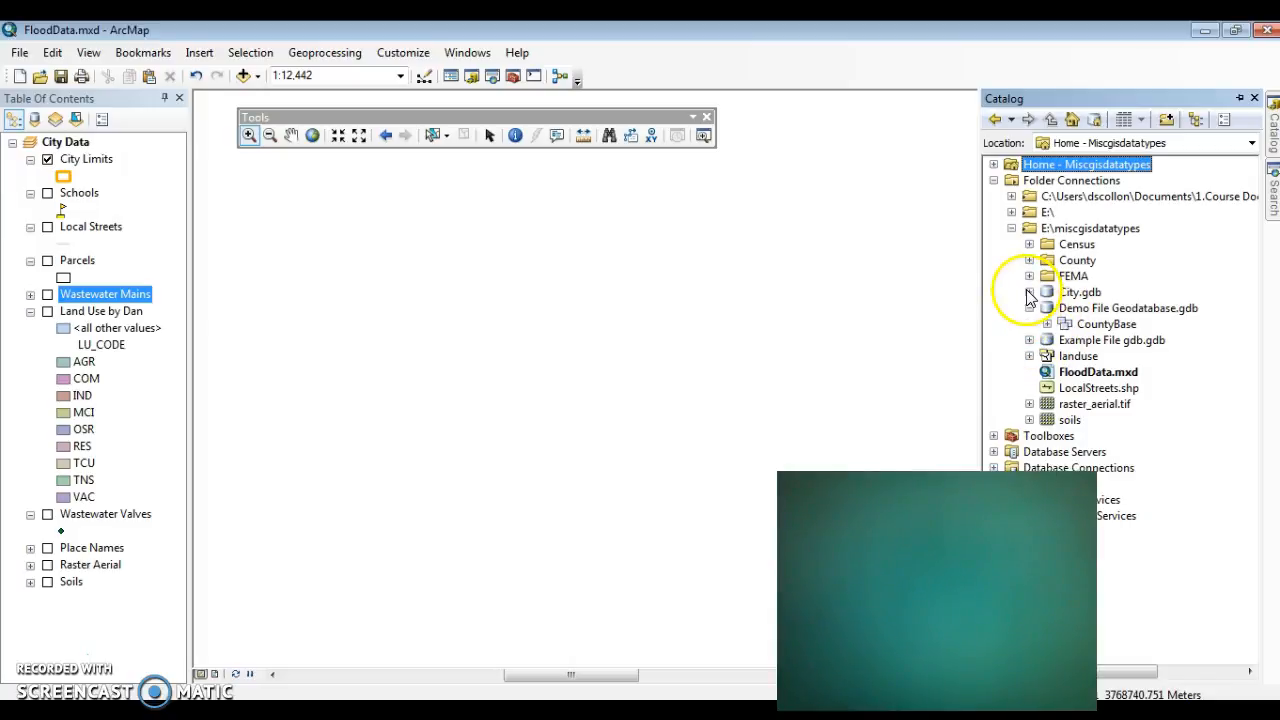
pyautogui.click(1029, 292)
pyautogui.rightClick(1083, 325)
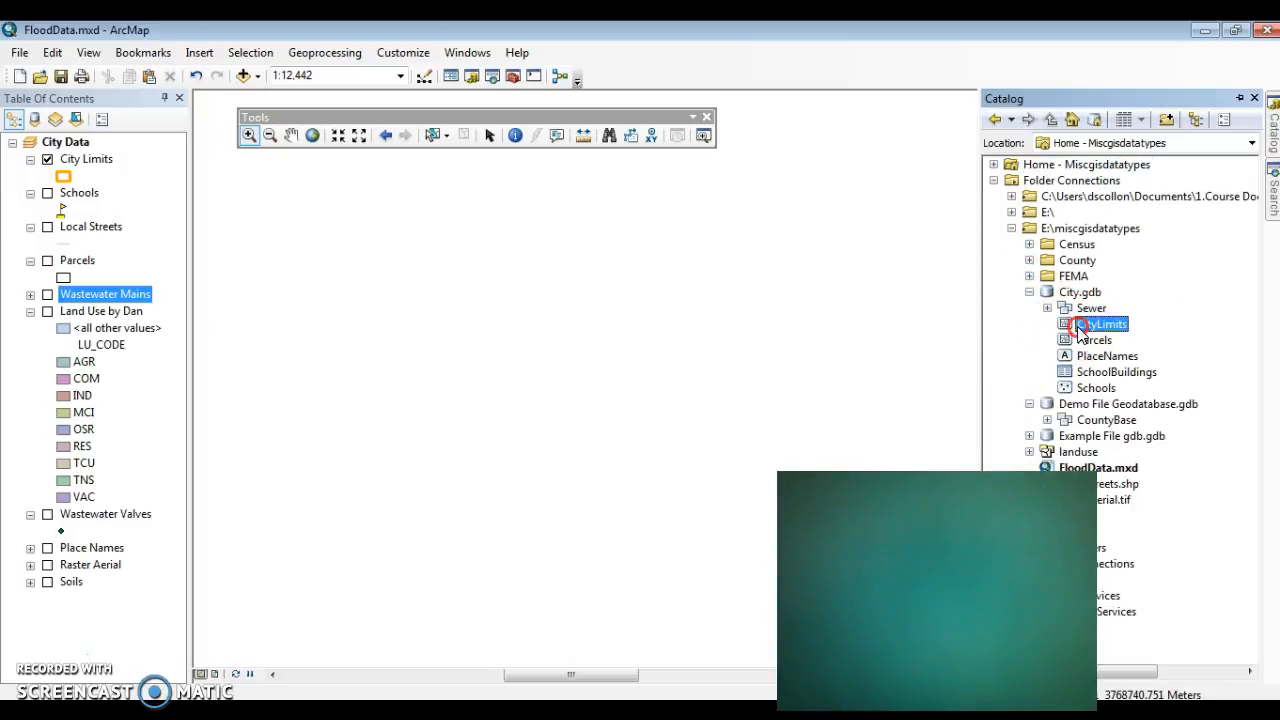
pyautogui.click(1109, 338)
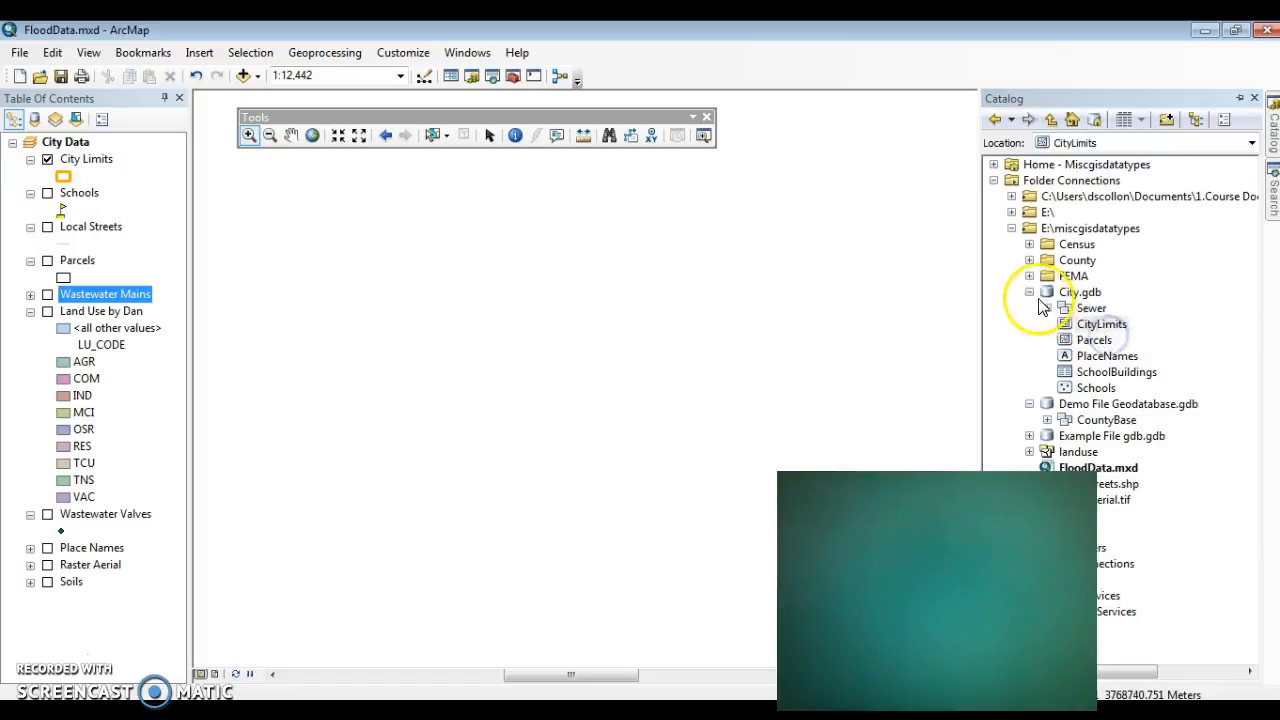
pyautogui.click(1032, 292)
pyautogui.rightClick(1070, 309)
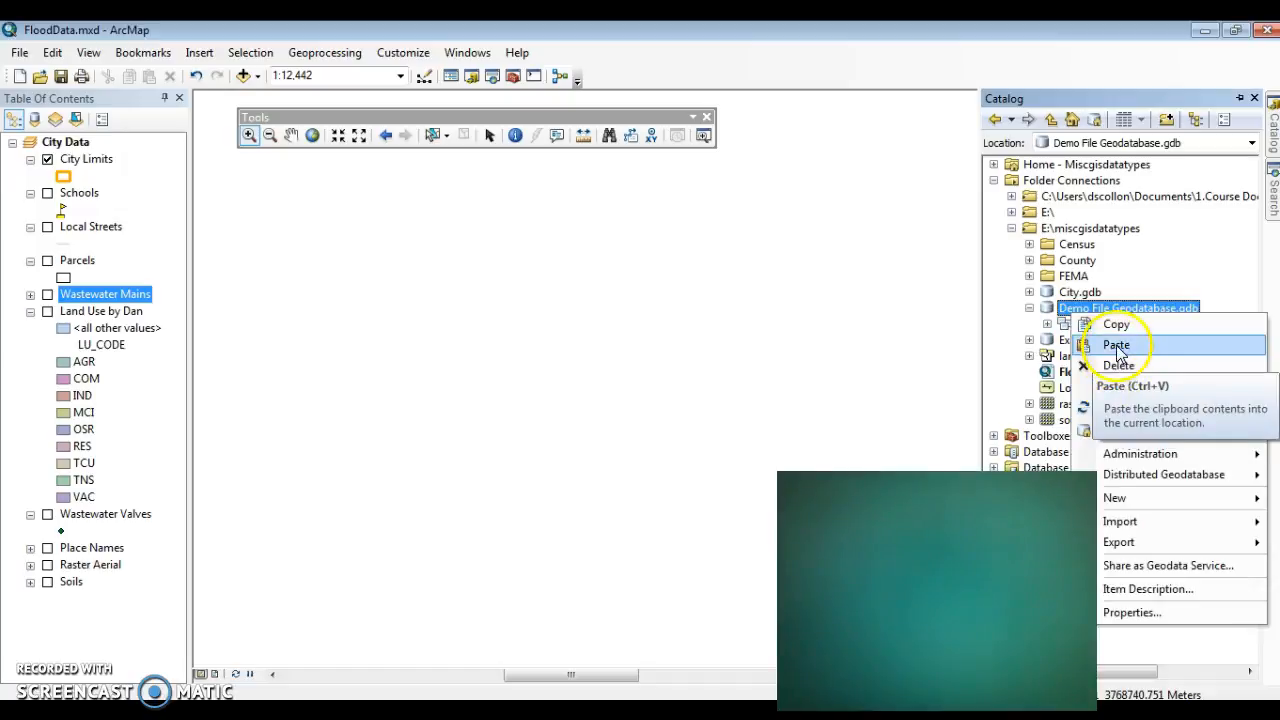
pyautogui.click(1116, 344)
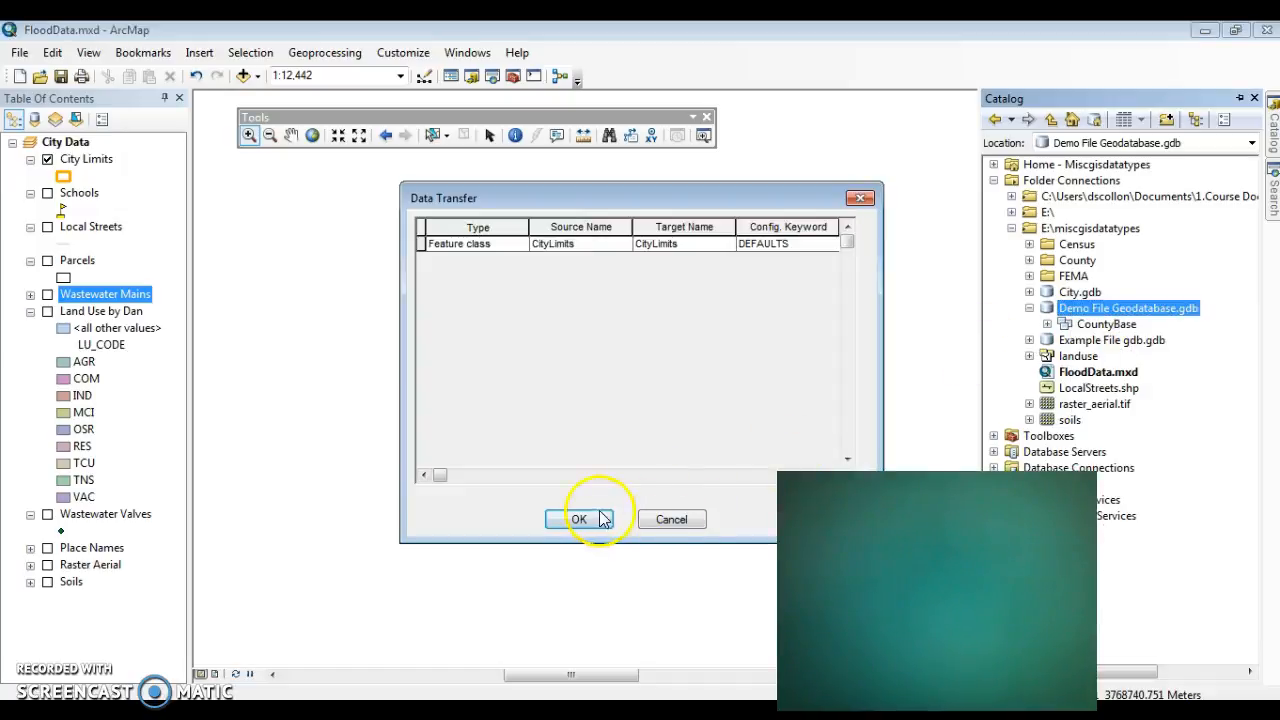
pyautogui.click(577, 519)
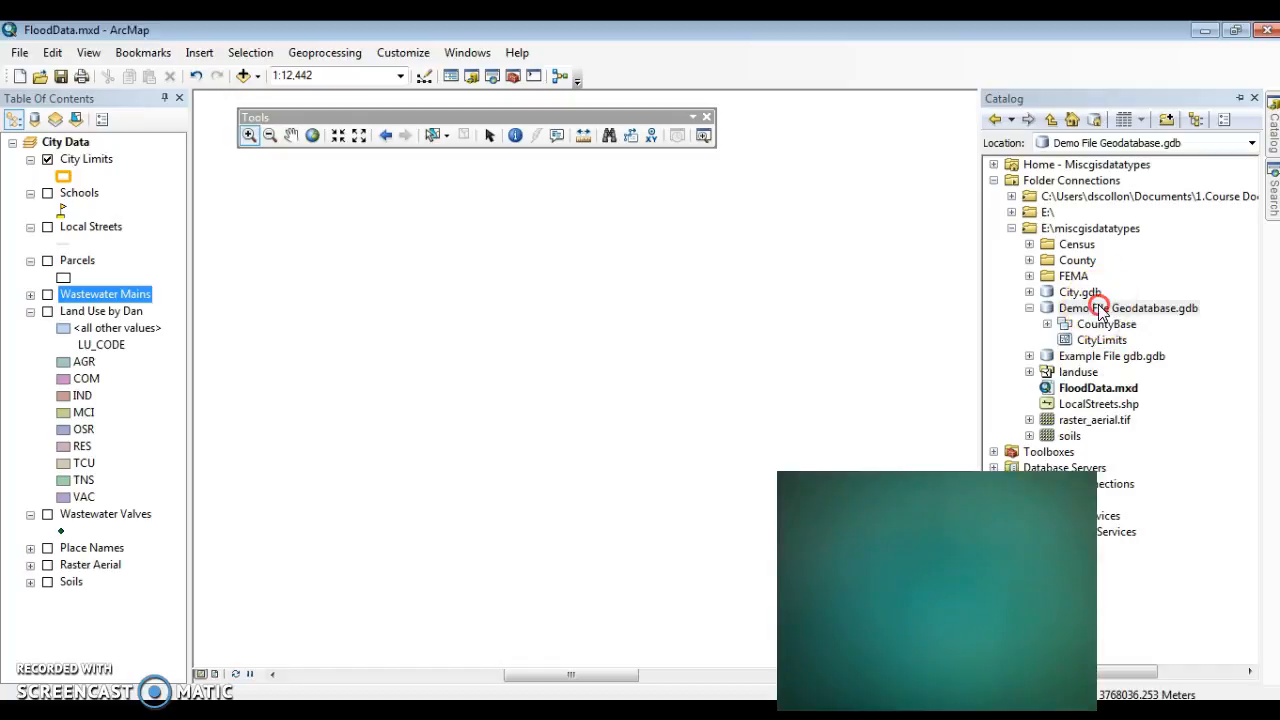
# Step: Import LocalStreets.shp into Demo File Geodatabase.gdb as a single feature class named Roads using Feature Class to Feature Class
pyautogui.rightClick(1100, 310)
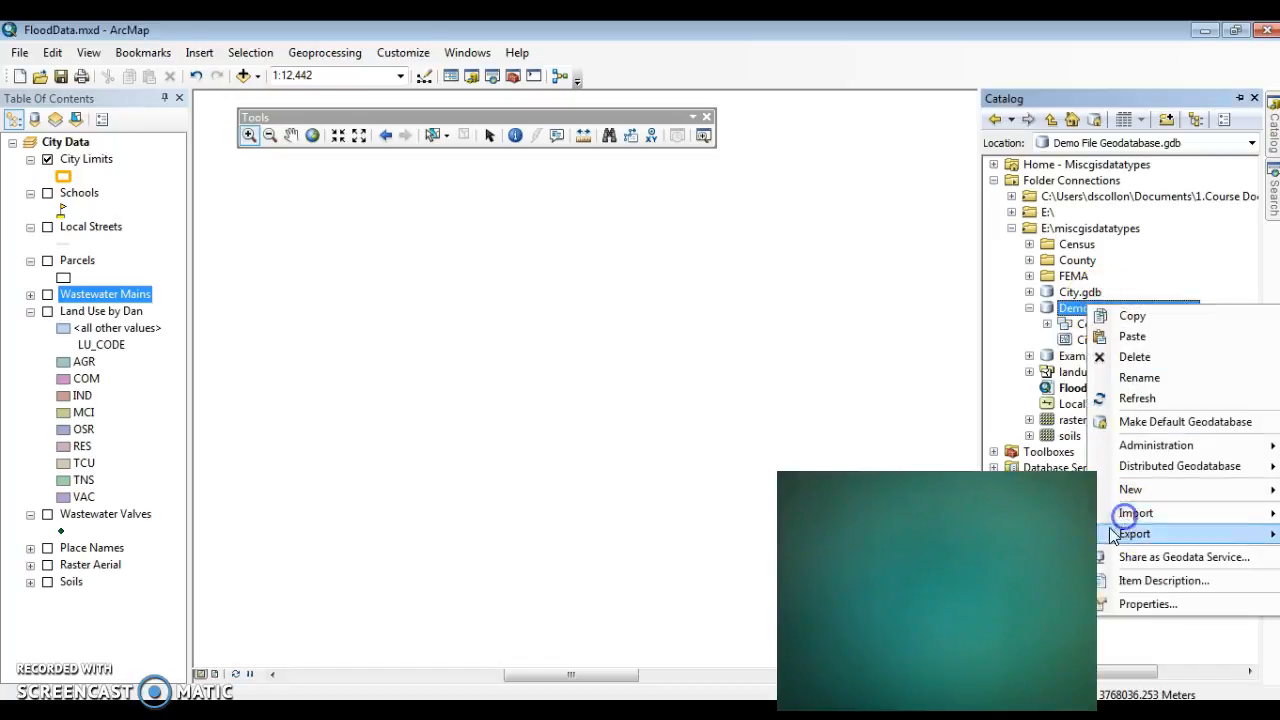
pyautogui.click(1278, 514)
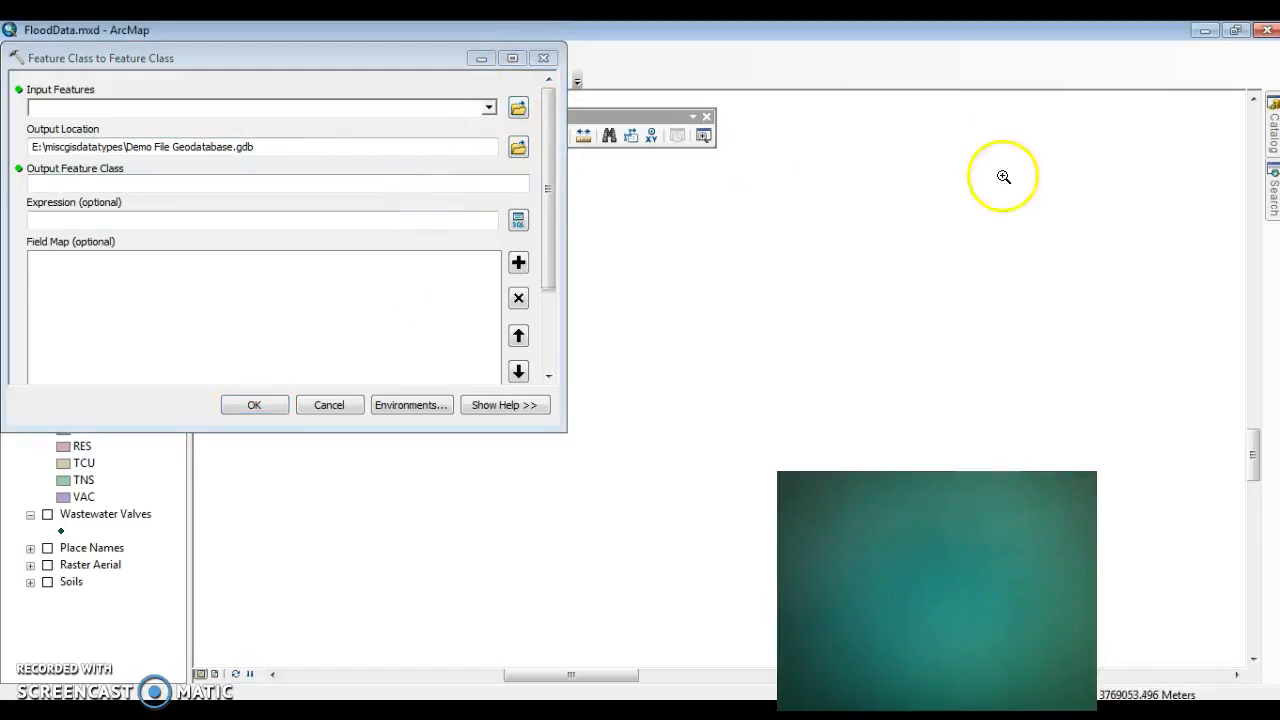
pyautogui.moveTo(1270, 130)
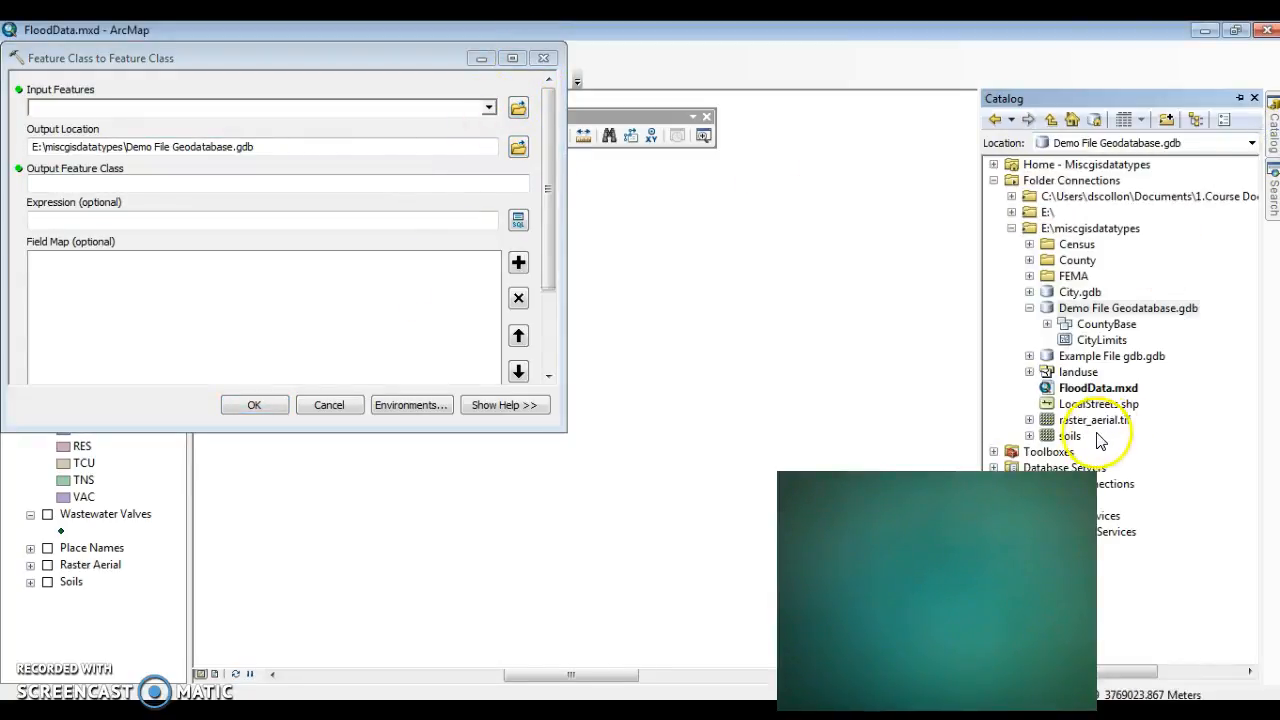
pyautogui.moveTo(1090, 403); pyautogui.dragTo(297, 104)
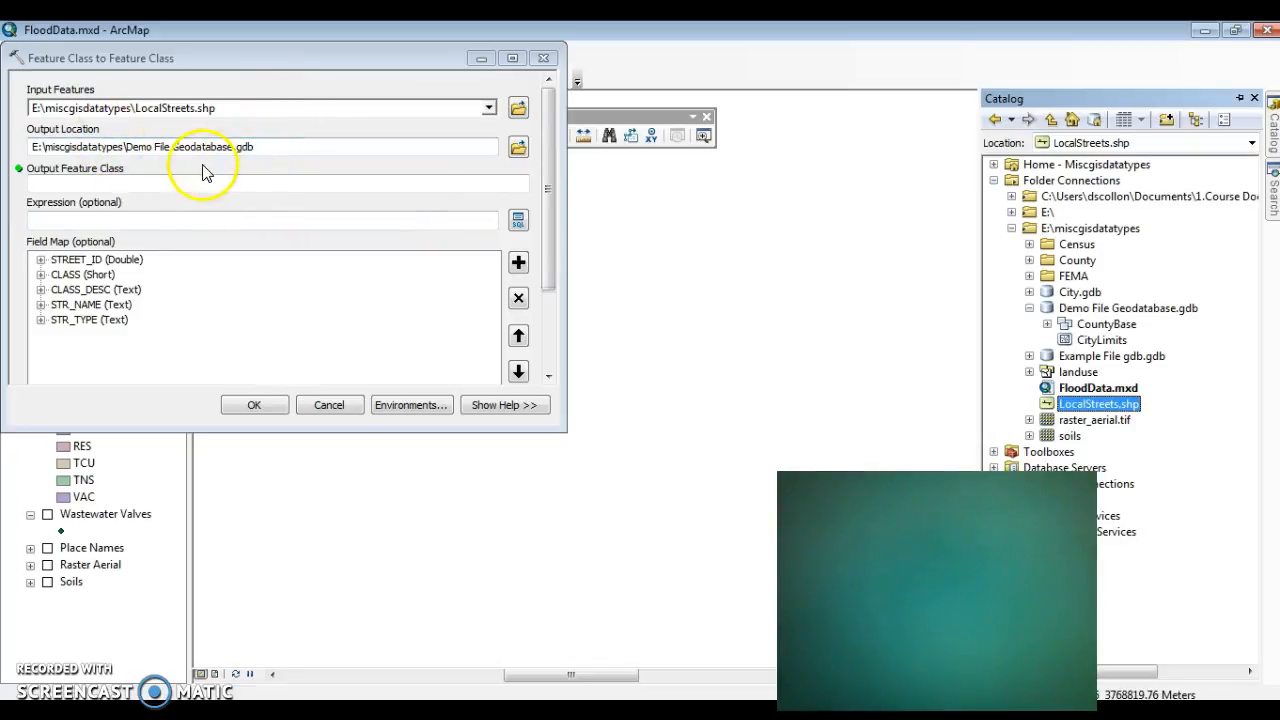
pyautogui.click(77, 179)
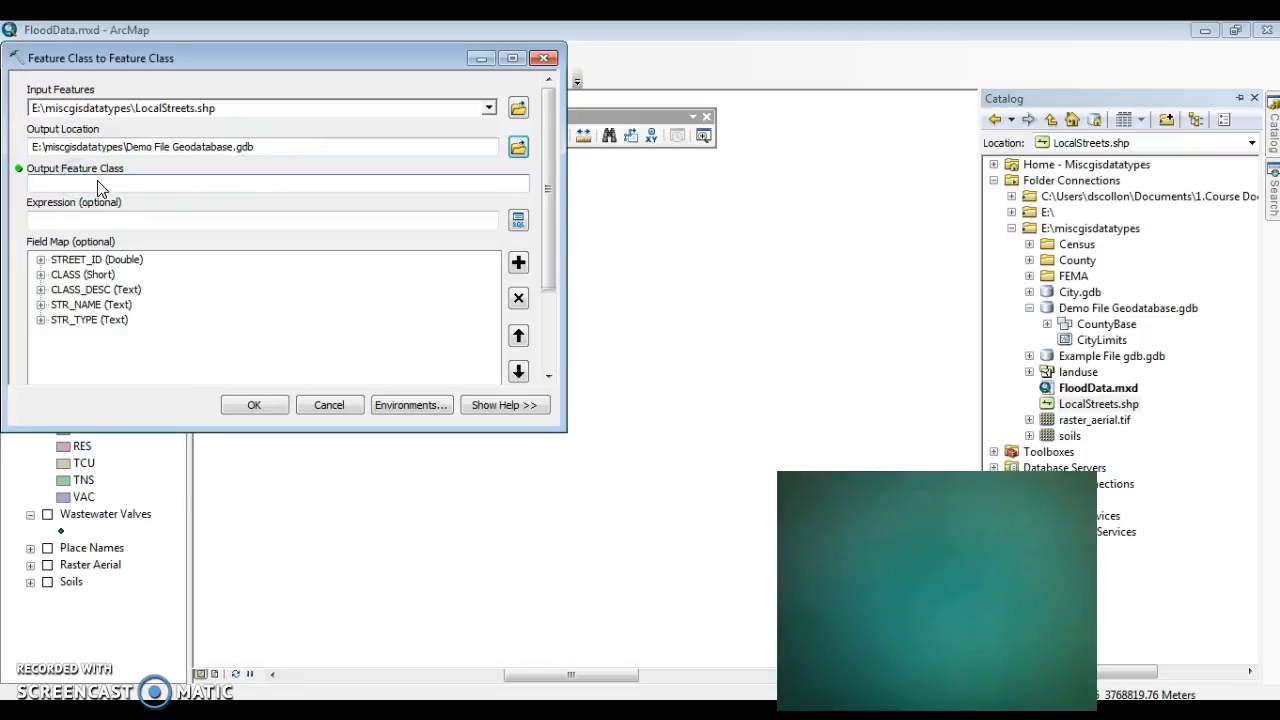
pyautogui.click(72, 153)
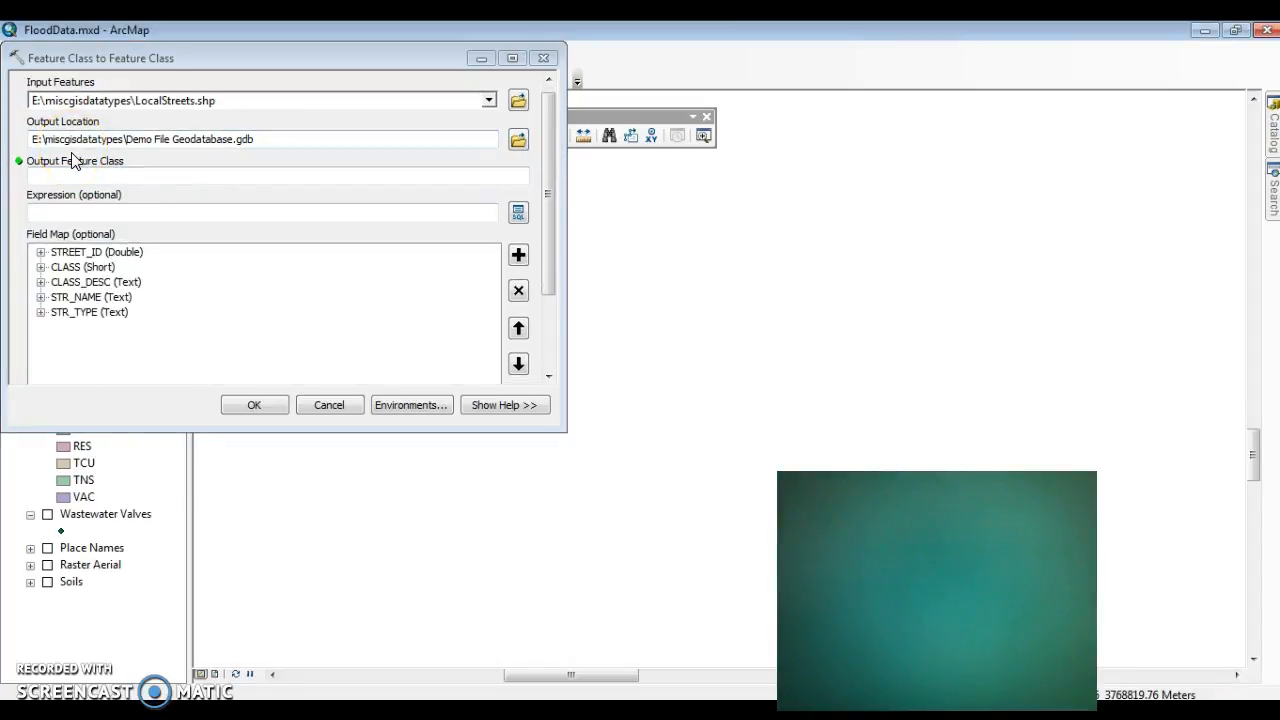
pyautogui.click(94, 180)
pyautogui.write('R')
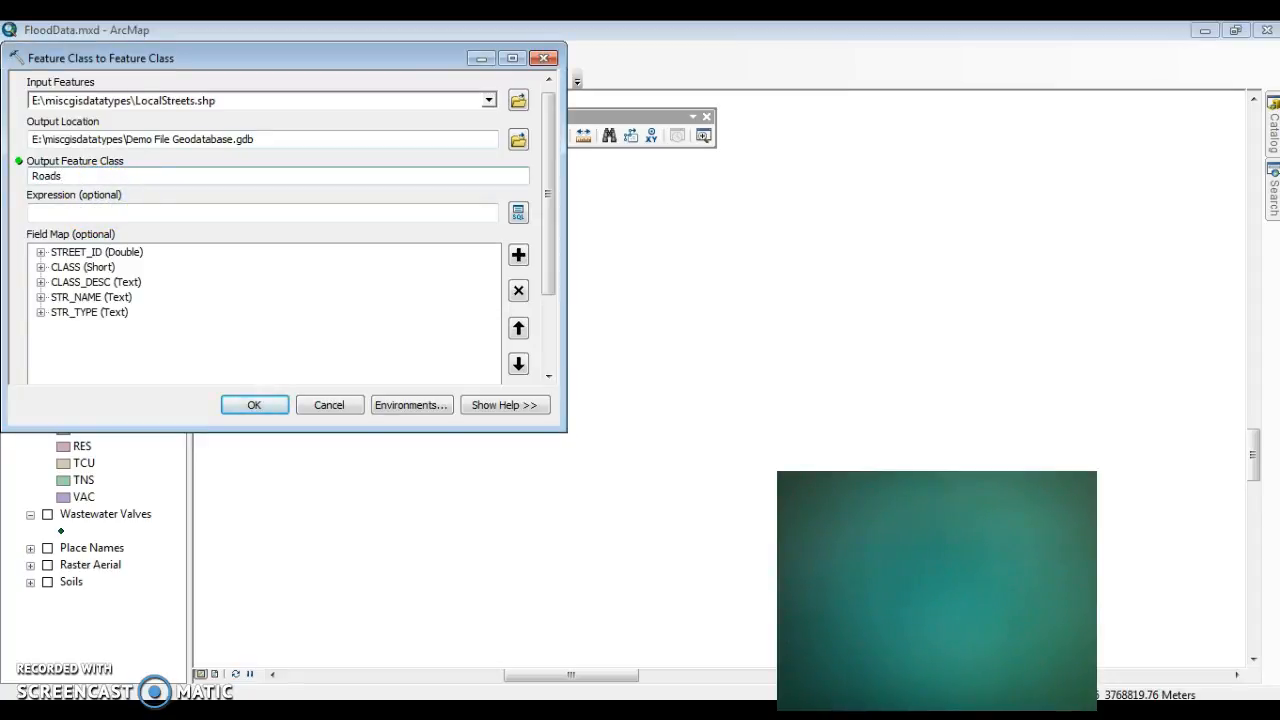
pyautogui.write('oads')
pyautogui.click(253, 404)
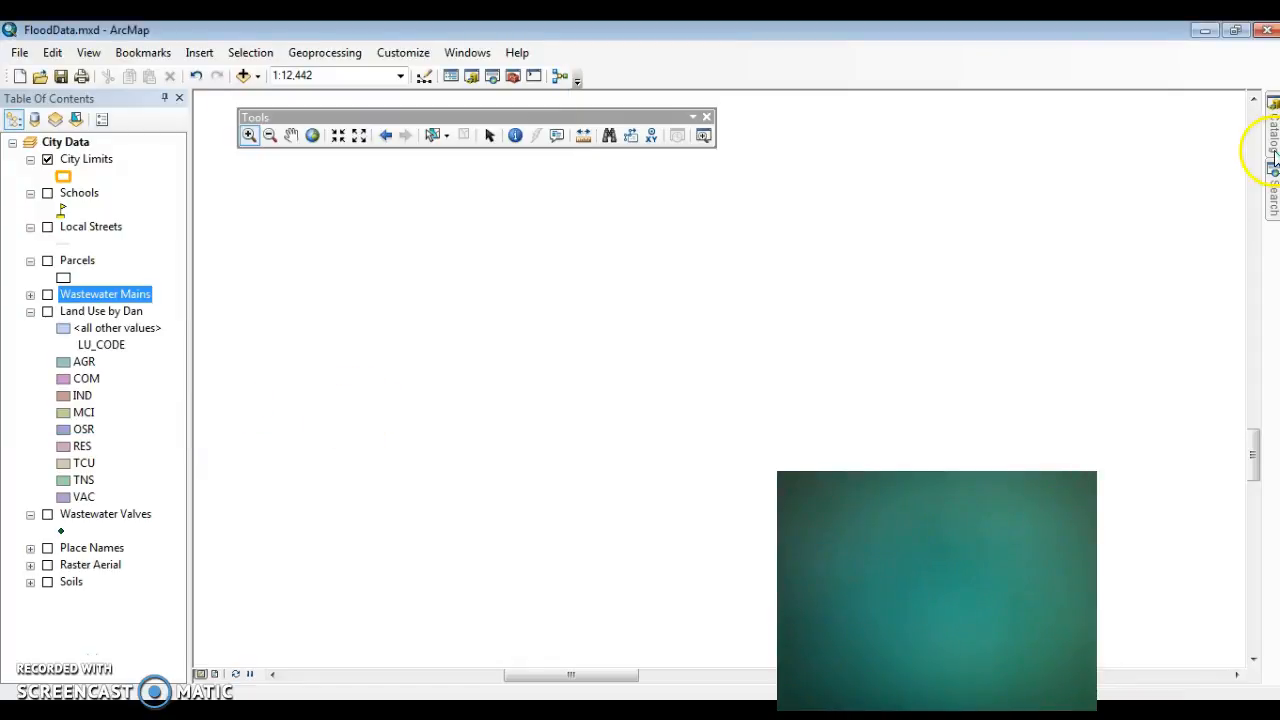
# Step: Examine the feature classes in Demo File Geodatabase.gdb, including those inside the CountyBase feature dataset
pyautogui.moveTo(1275, 140)
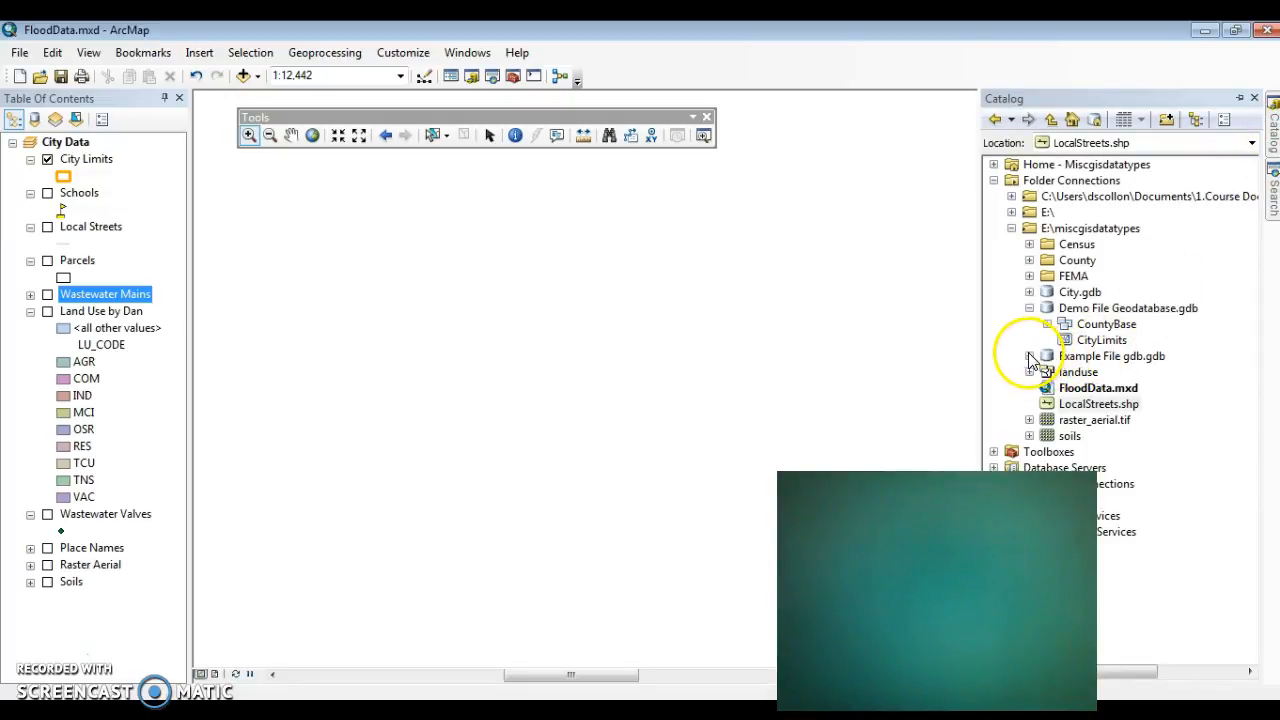
pyautogui.click(1128, 405)
pyautogui.click(1031, 366)
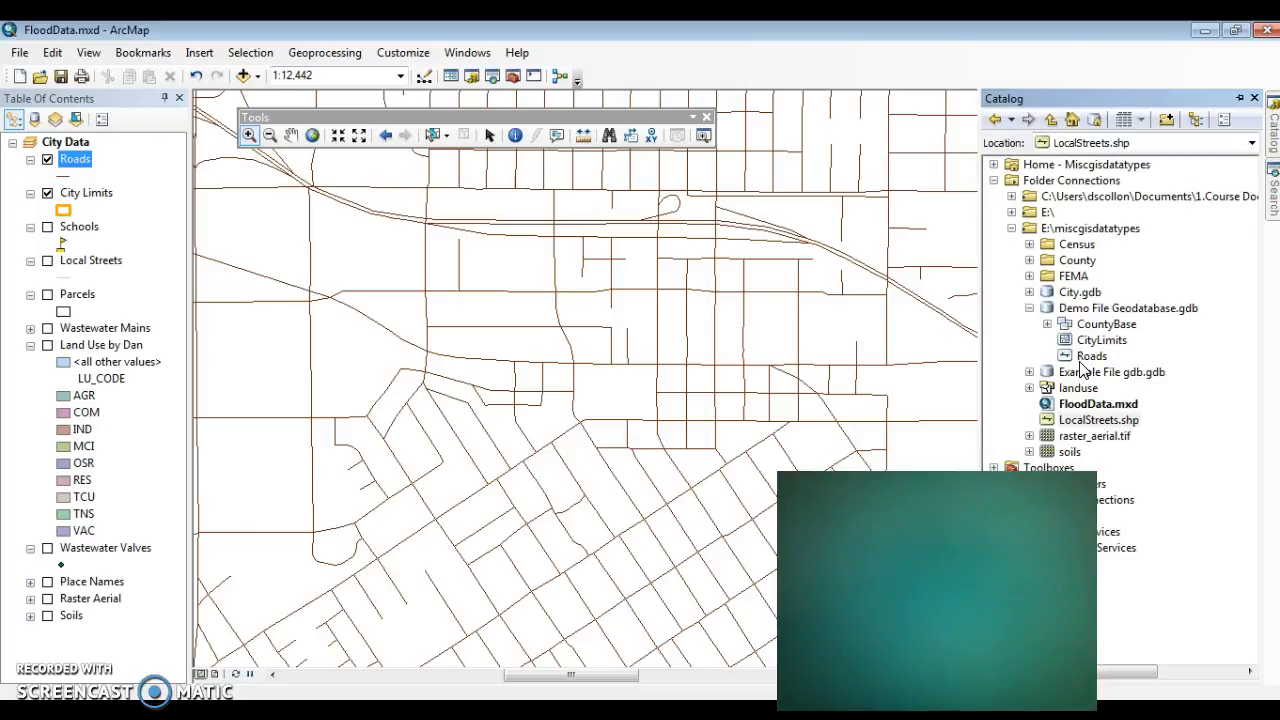
pyautogui.click(1048, 325)
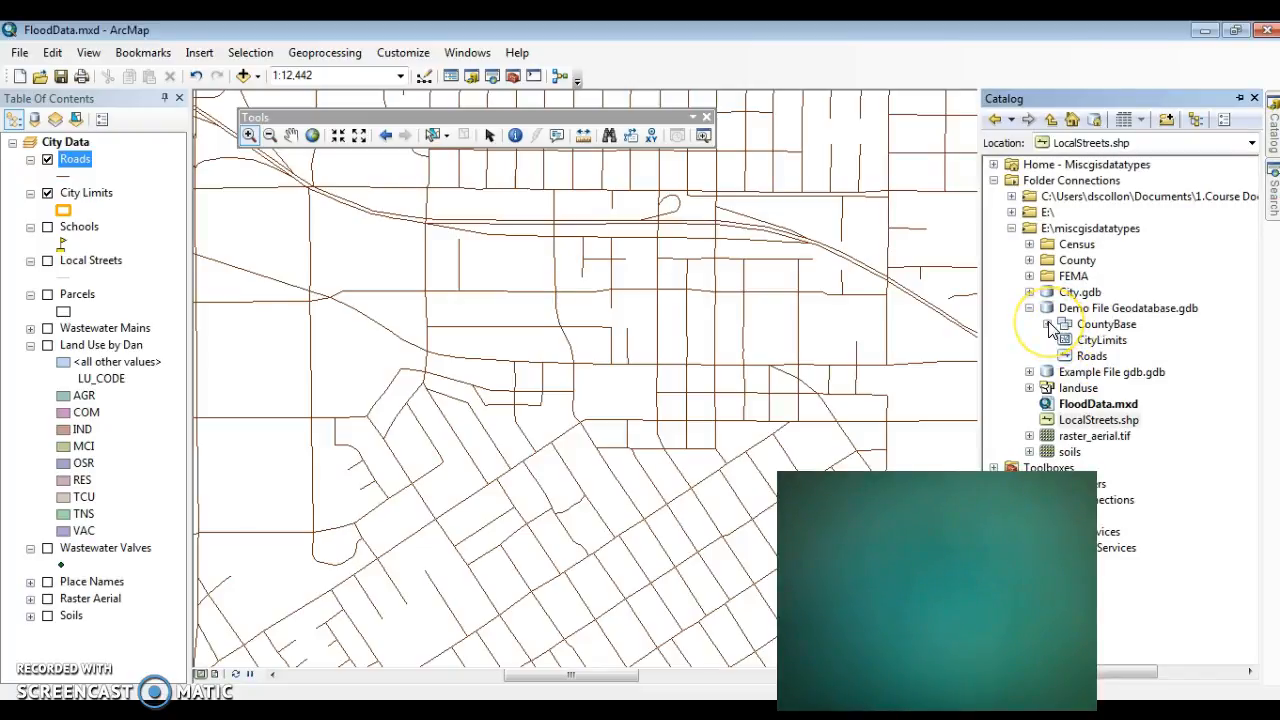
pyautogui.click(1093, 326)
pyautogui.rightClick(1096, 328)
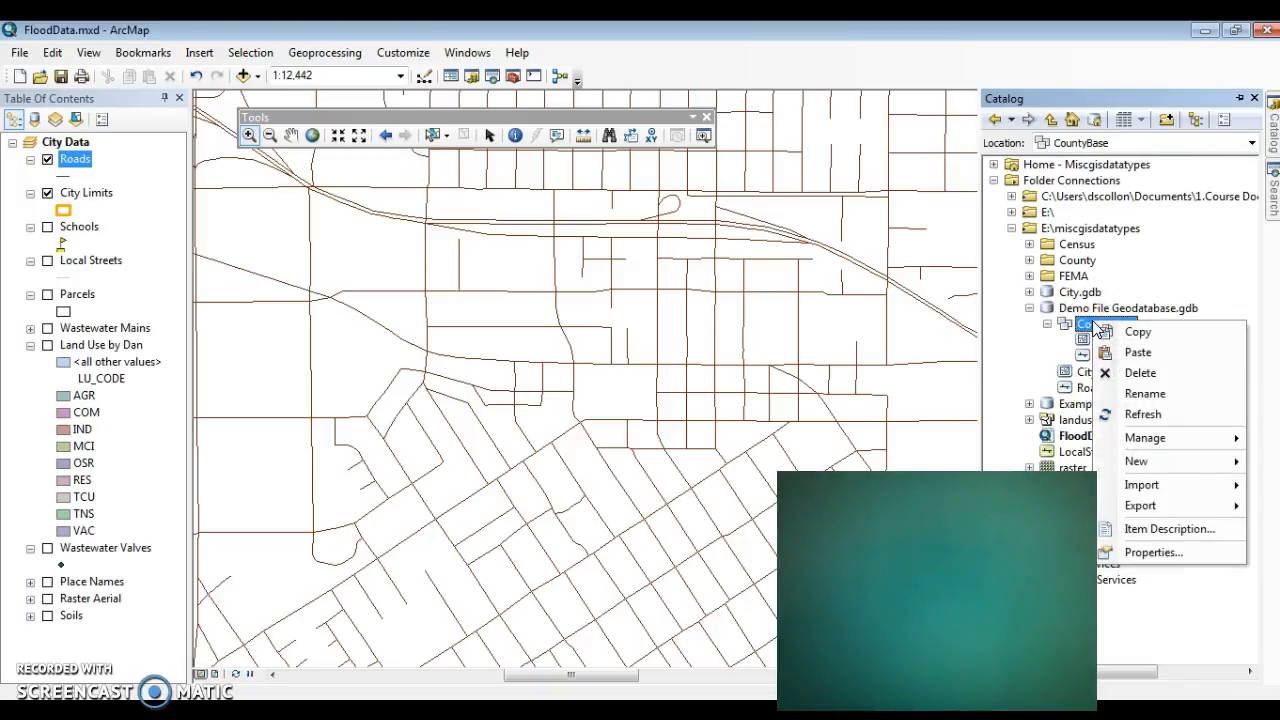
pyautogui.click(1047, 325)
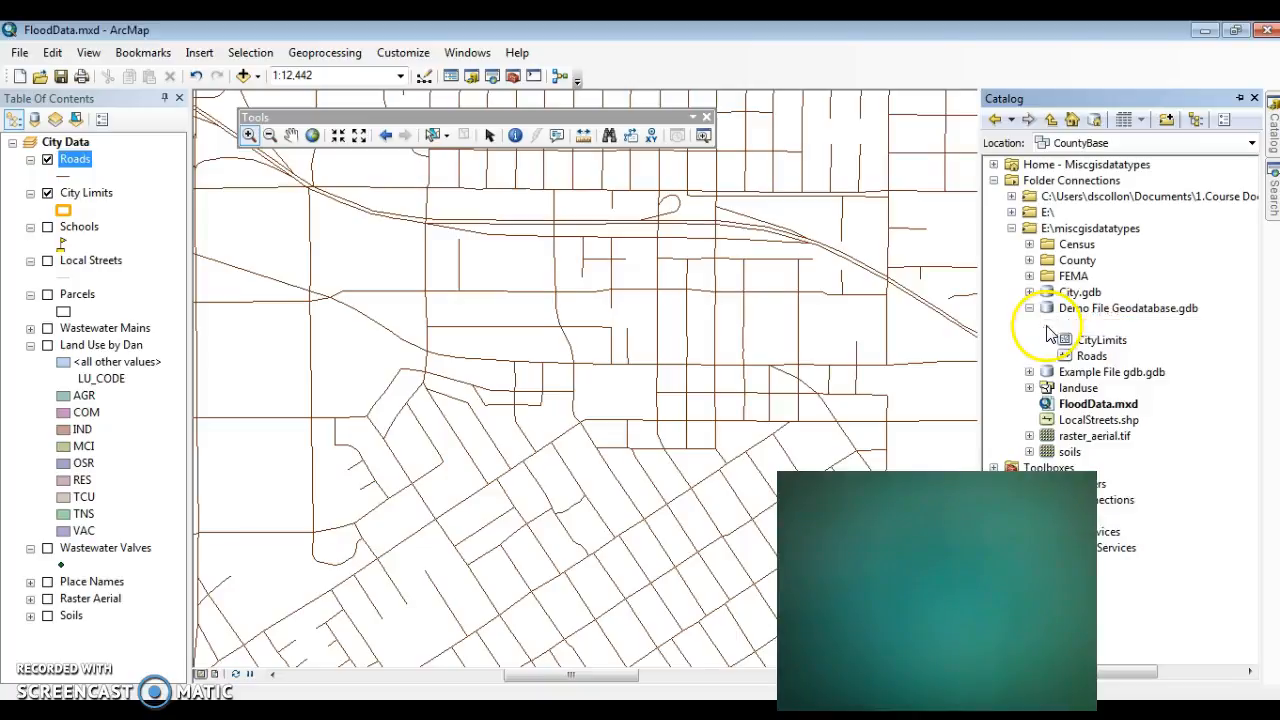
pyautogui.click(1047, 325)
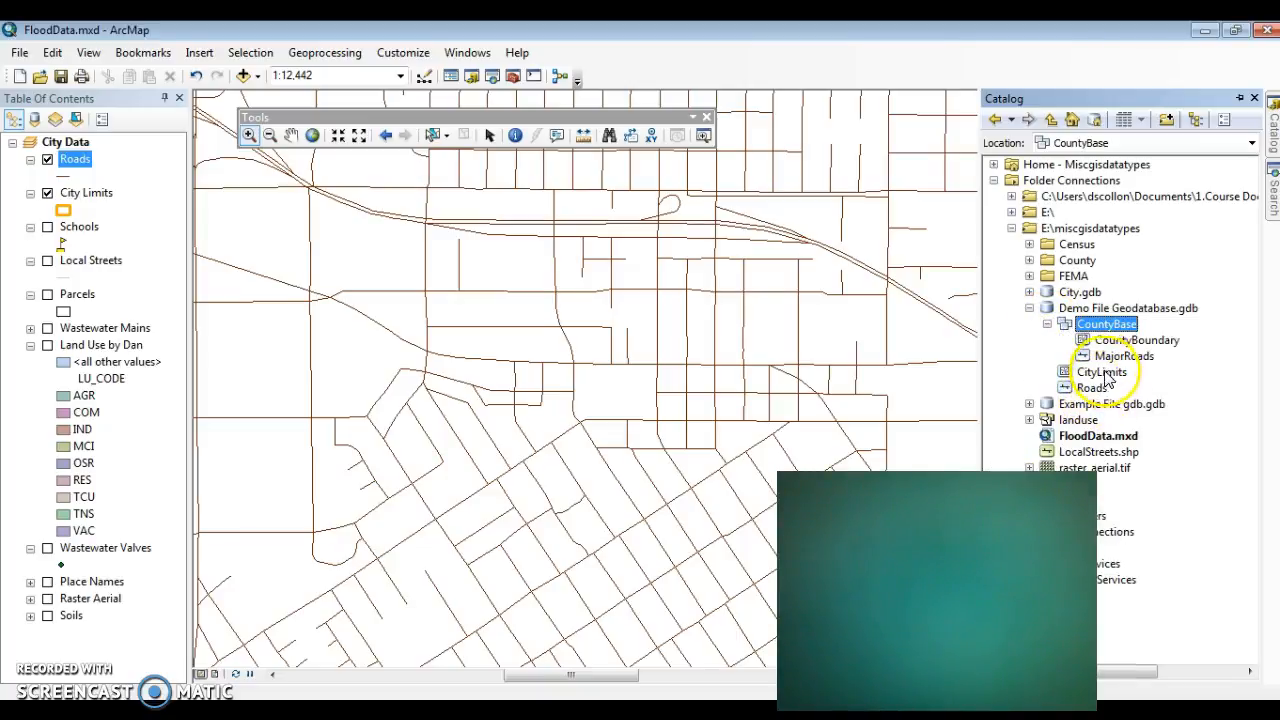
pyautogui.rightClick(1117, 327)
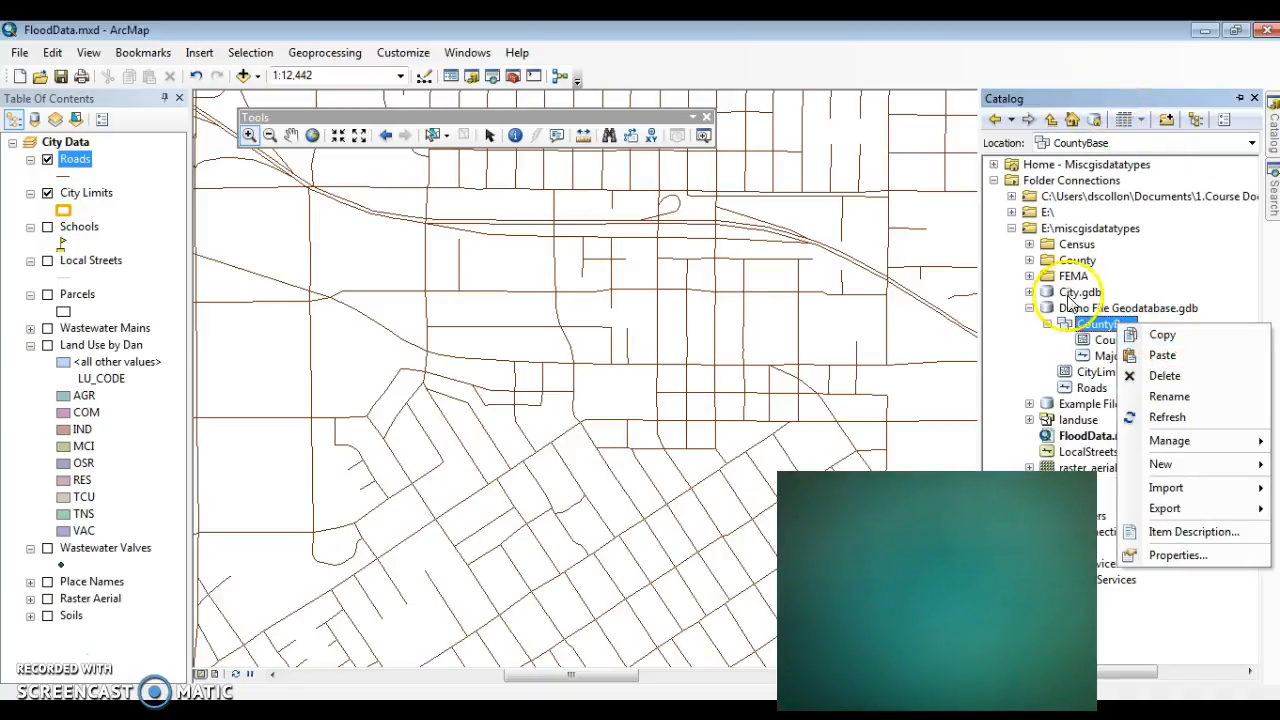
pyautogui.click(1047, 325)
pyautogui.click(1047, 325)
pyautogui.click(1047, 325)
pyautogui.click(1047, 325)
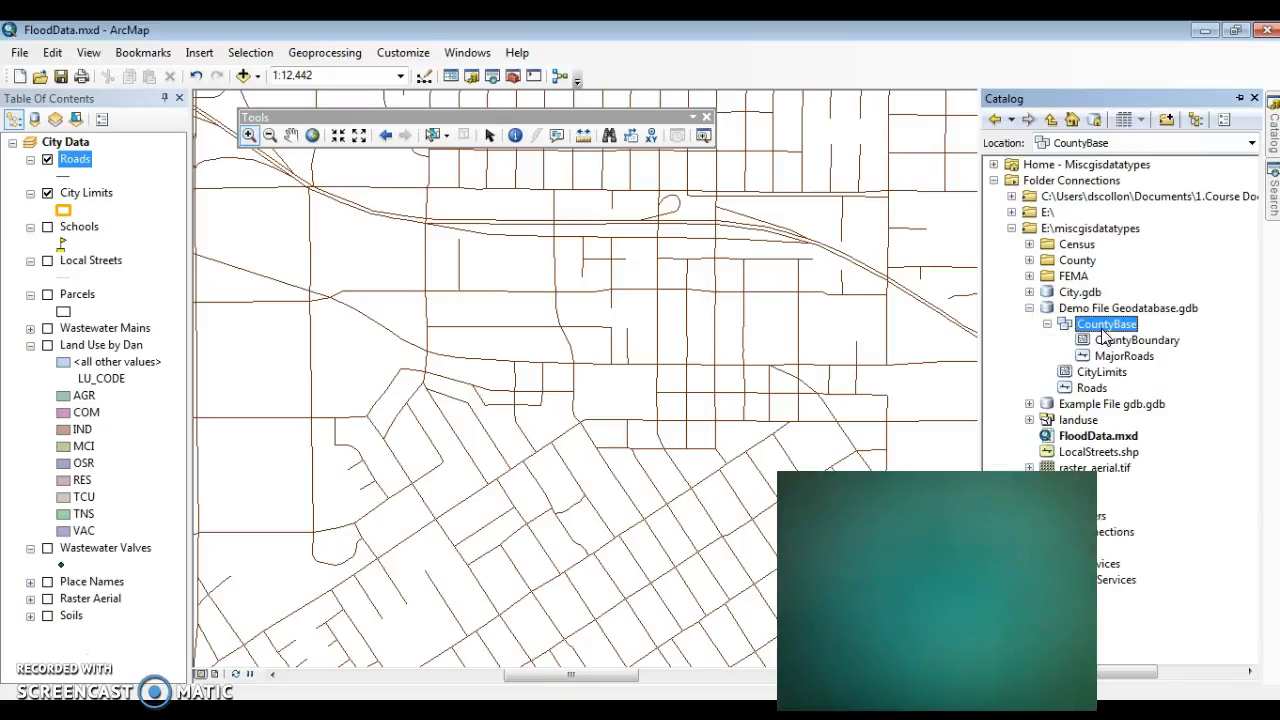
# Step: Check the XY coordinate system in the CountyBase feature dataset's properties
pyautogui.rightClick(1100, 330)
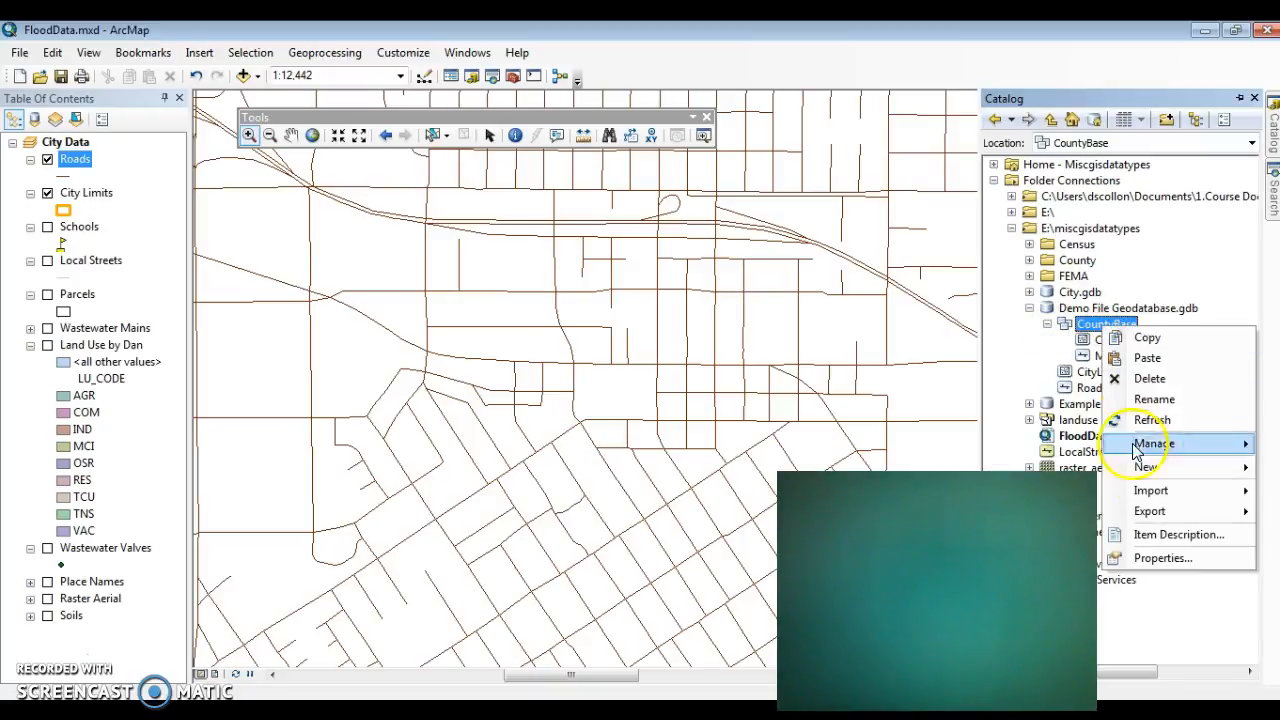
pyautogui.click(1163, 558)
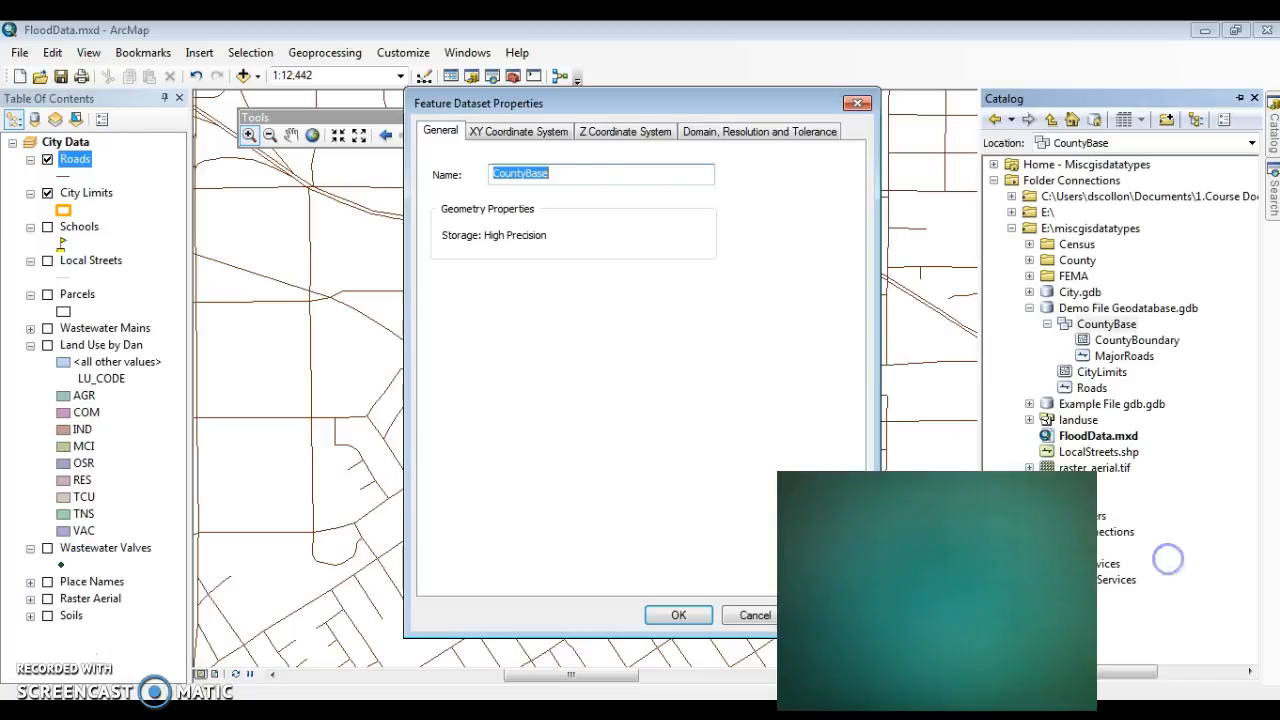
pyautogui.click(542, 131)
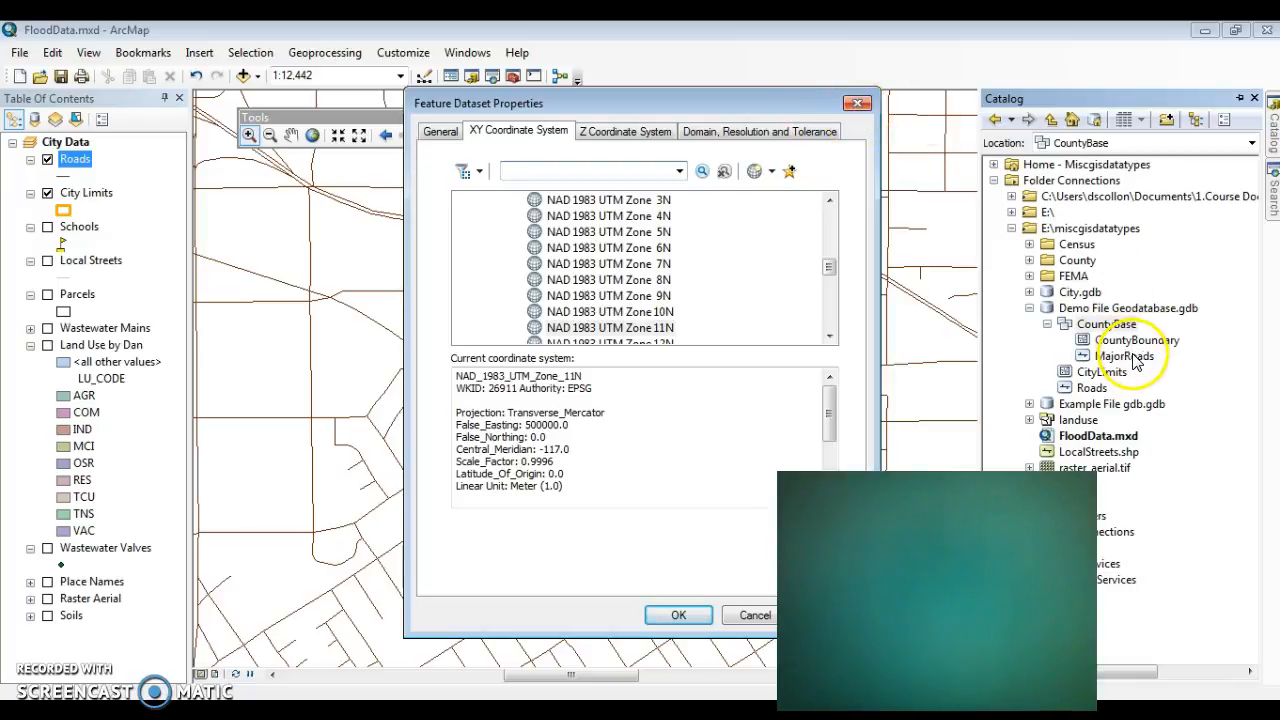
pyautogui.click(596, 375)
pyautogui.moveTo(596, 375); pyautogui.dragTo(420, 376)
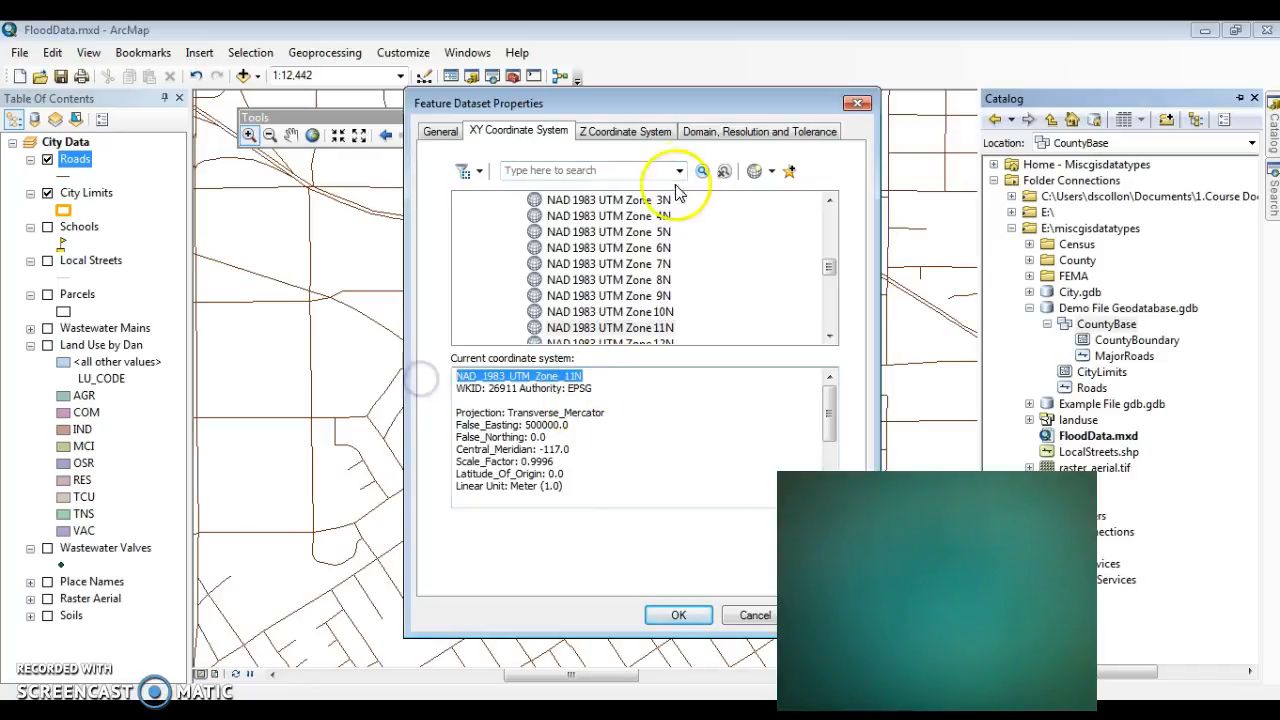
pyautogui.click(857, 105)
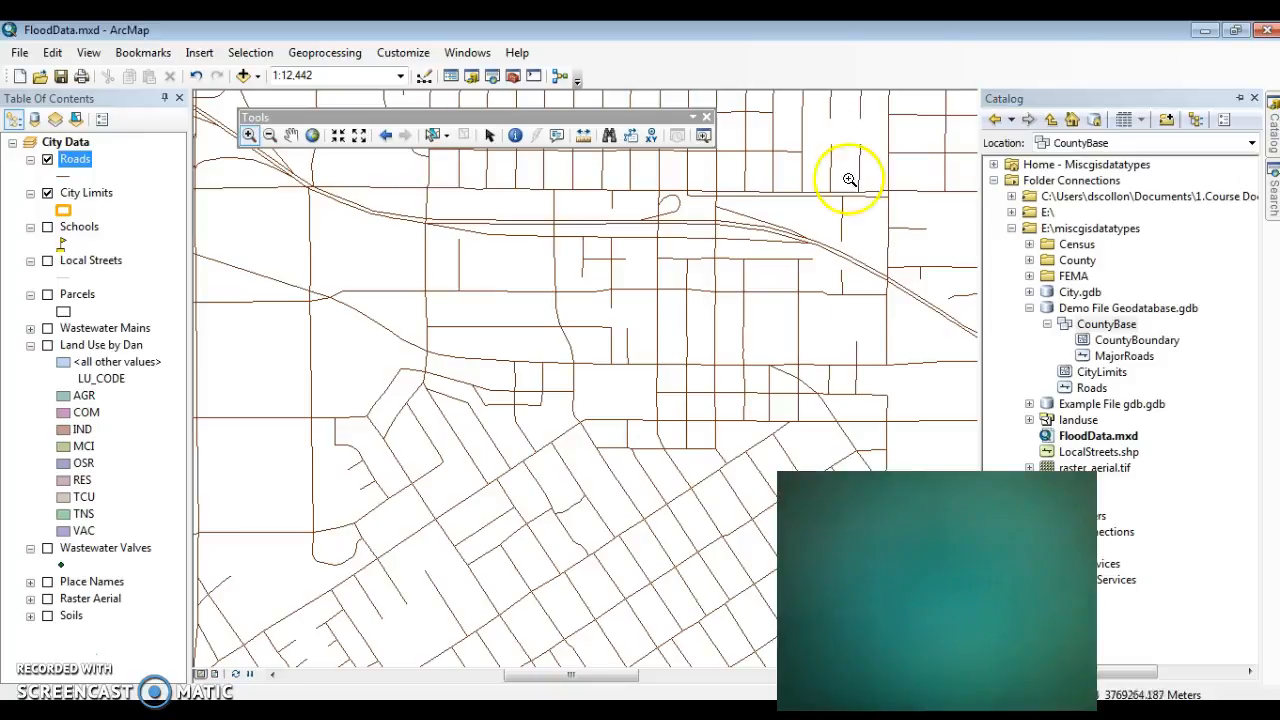
# Step: Collapse CountyBase and start a new polygon feature class in Demo File Geodatabase.gdb, trying the name Sample Poly
pyautogui.moveTo(1274, 152)
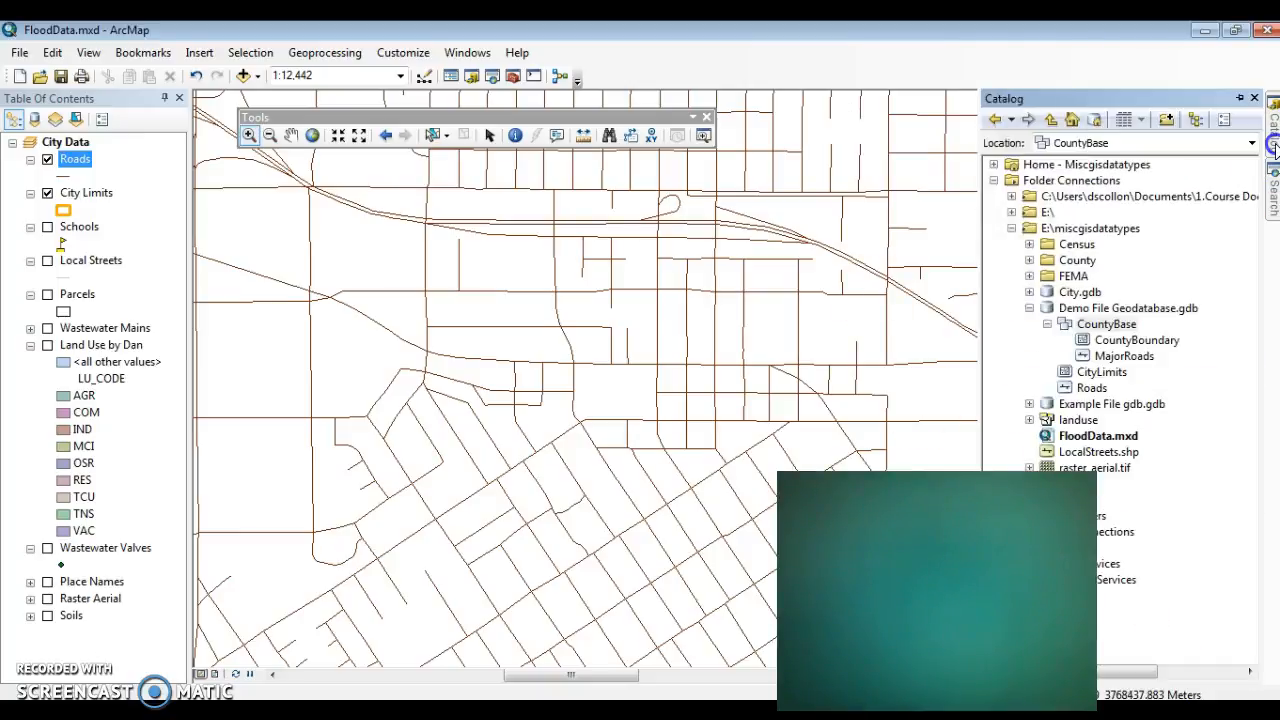
pyautogui.doubleClick(1062, 324)
pyautogui.rightClick(1070, 308)
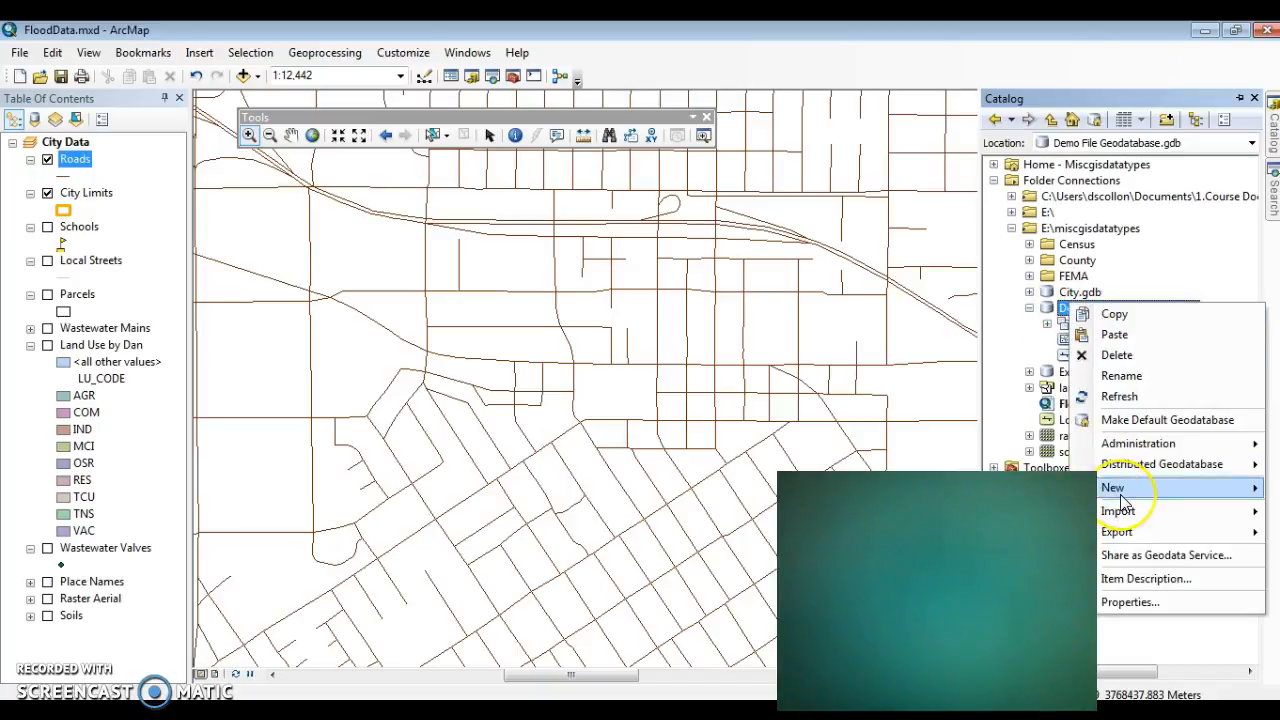
pyautogui.moveTo(1120, 492)
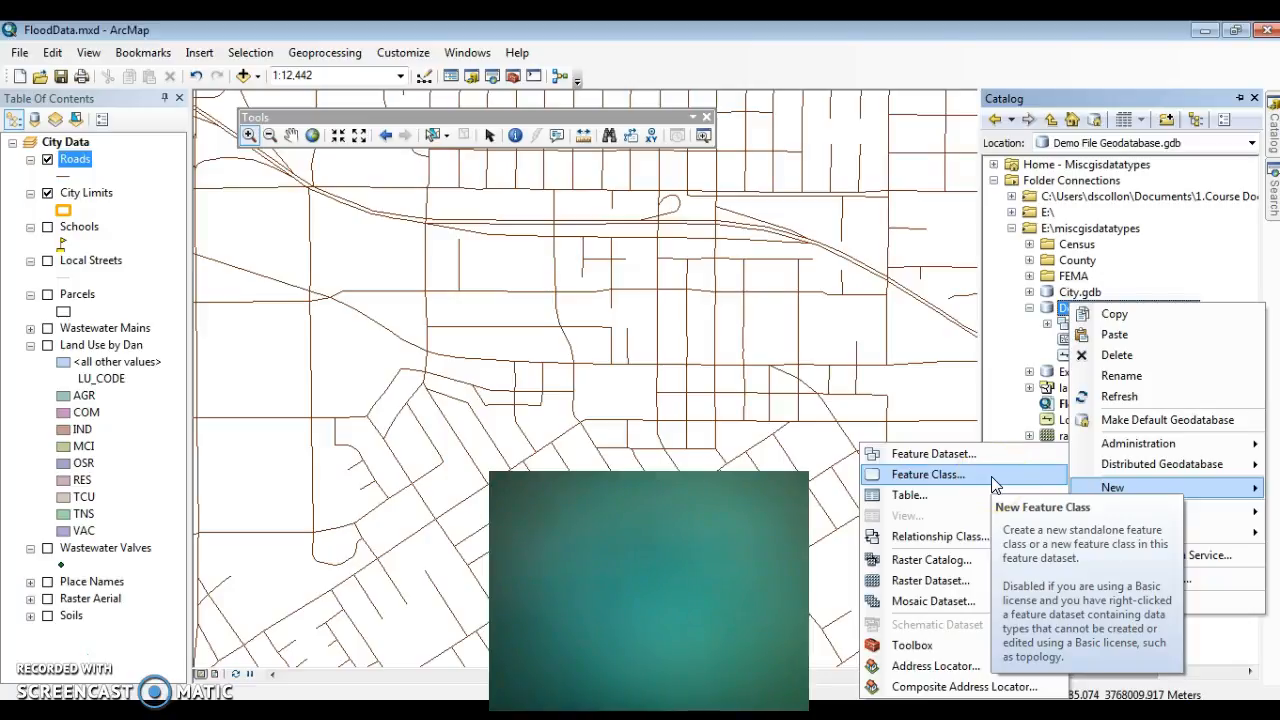
pyautogui.click(991, 476)
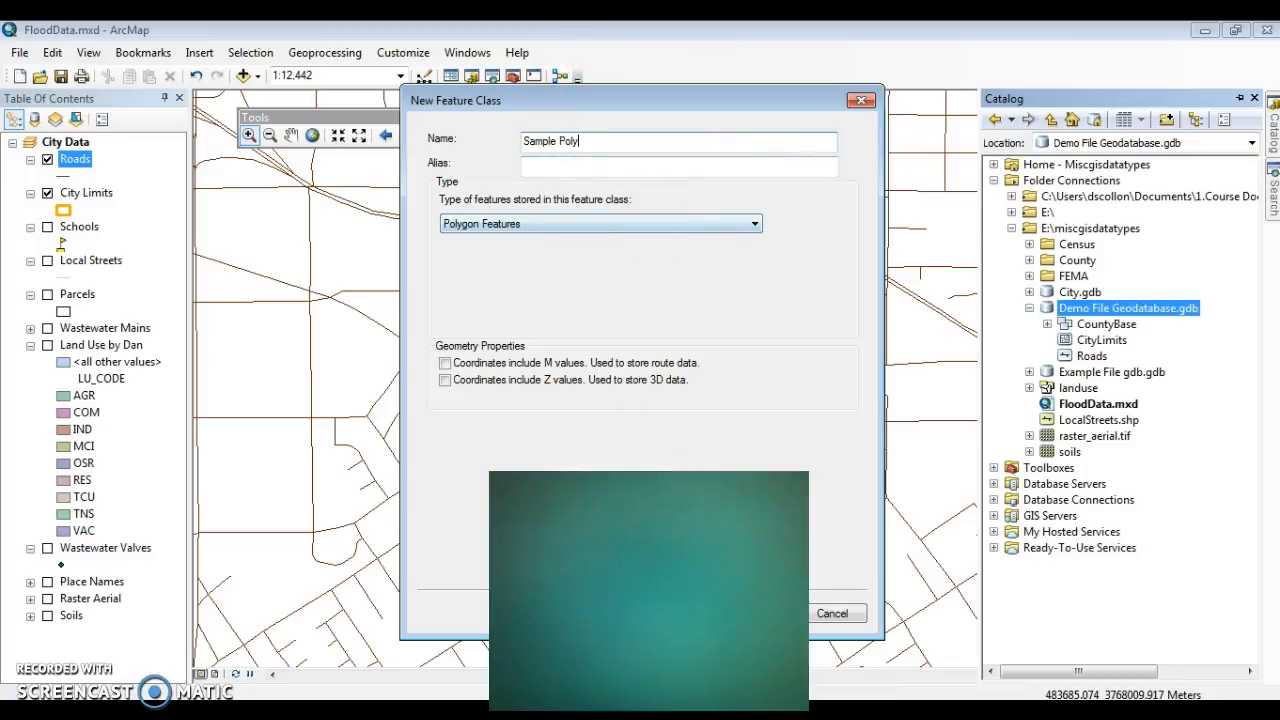
pyautogui.moveTo(728, 99); pyautogui.dragTo(830, 51)
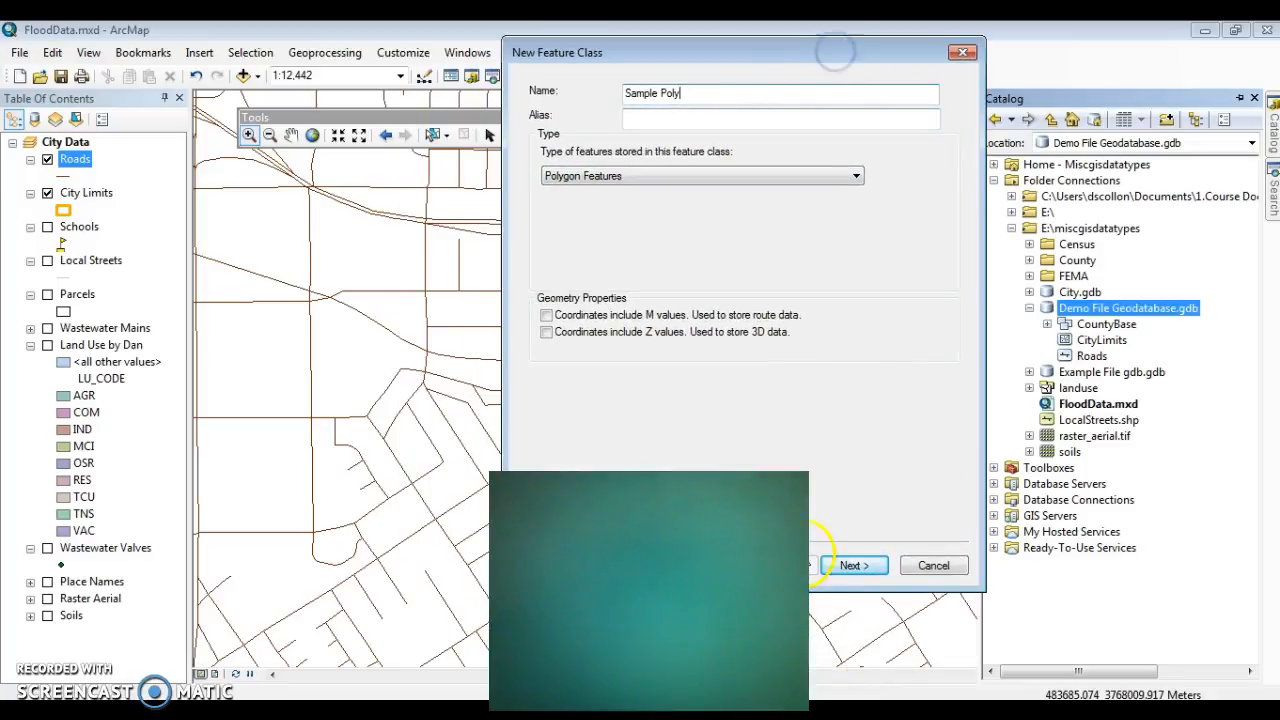
pyautogui.click(853, 566)
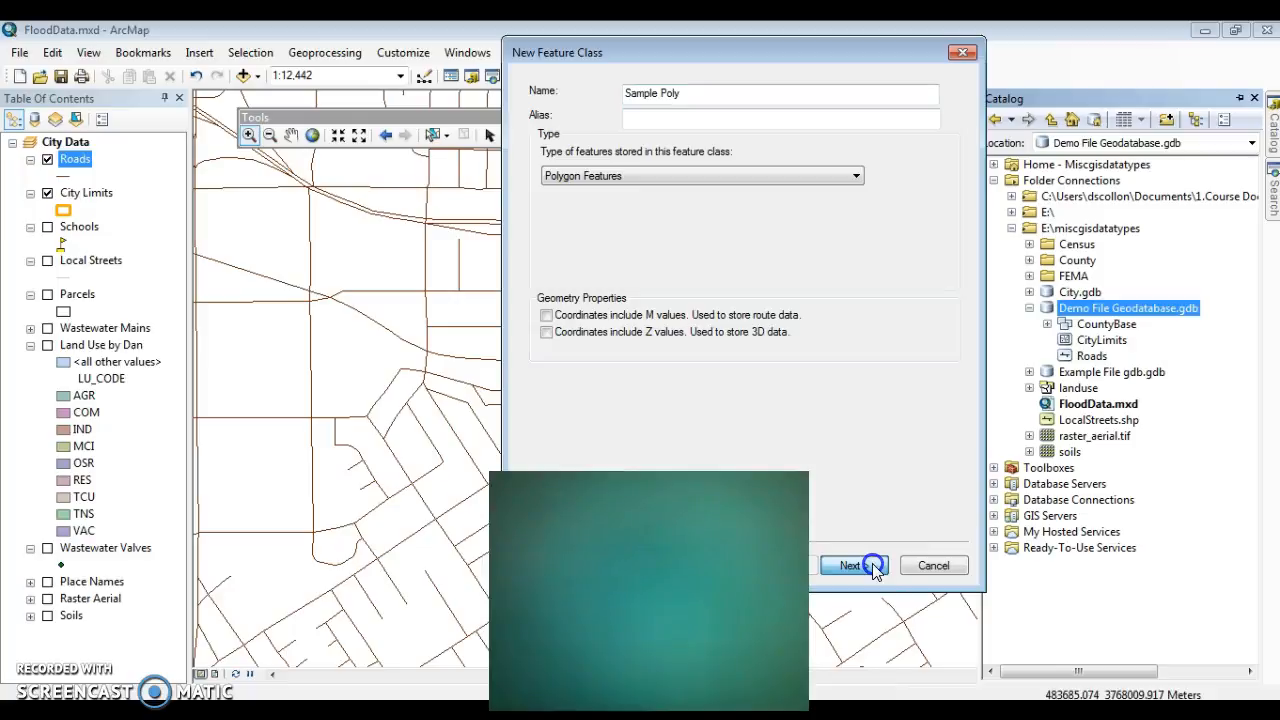
pyautogui.click(827, 452)
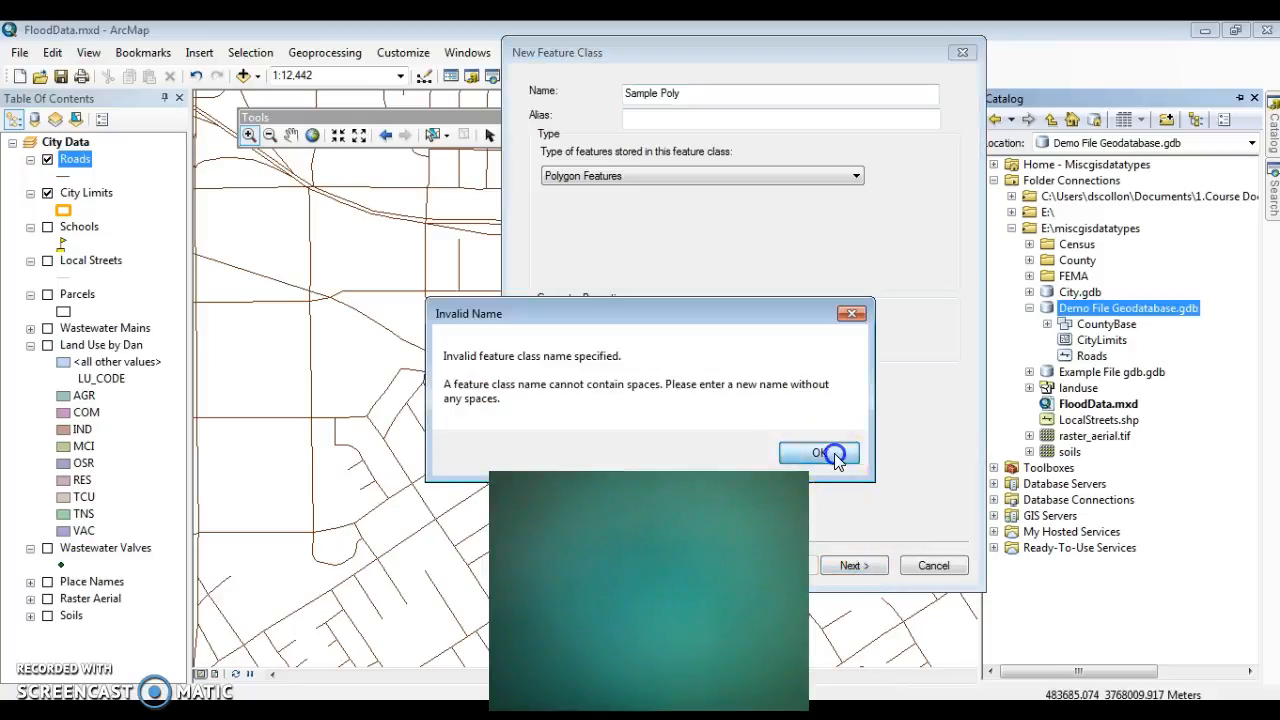
# Step: Change the new feature class name to Sample_Poly and continue to its coordinate system settings
pyautogui.click(660, 93)
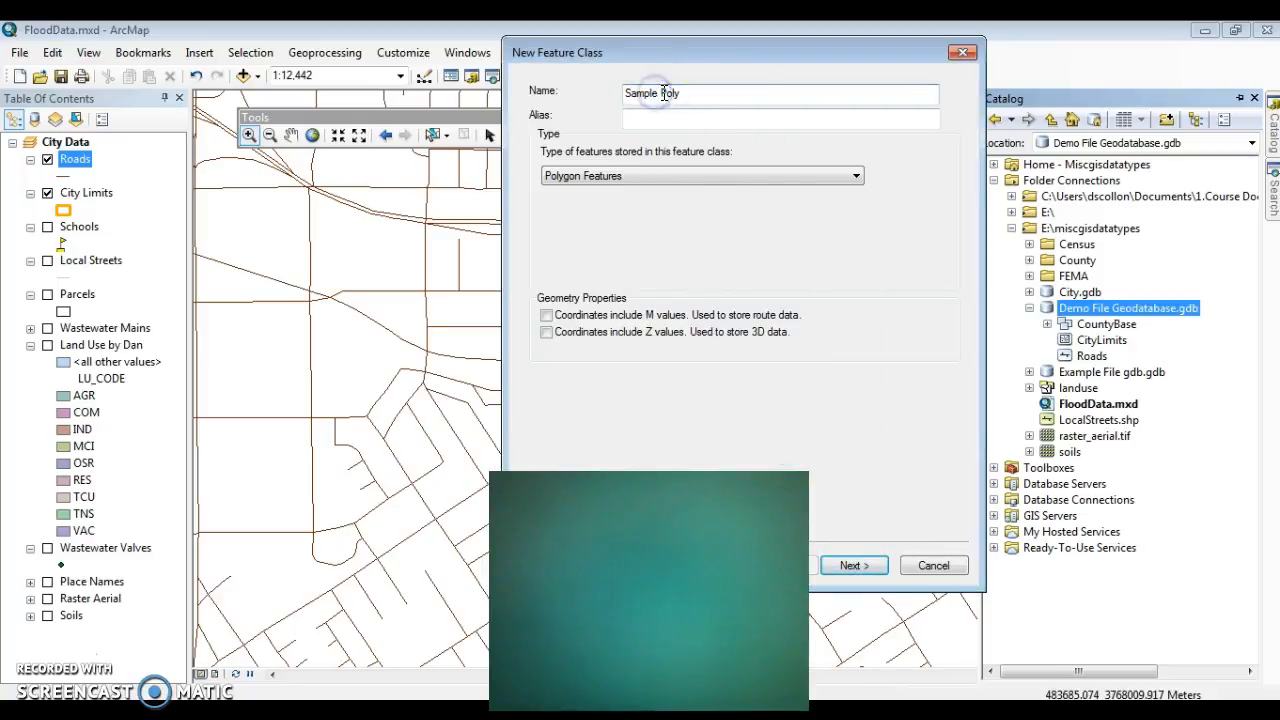
pyautogui.press('BackSpace')
pyautogui.write('_')
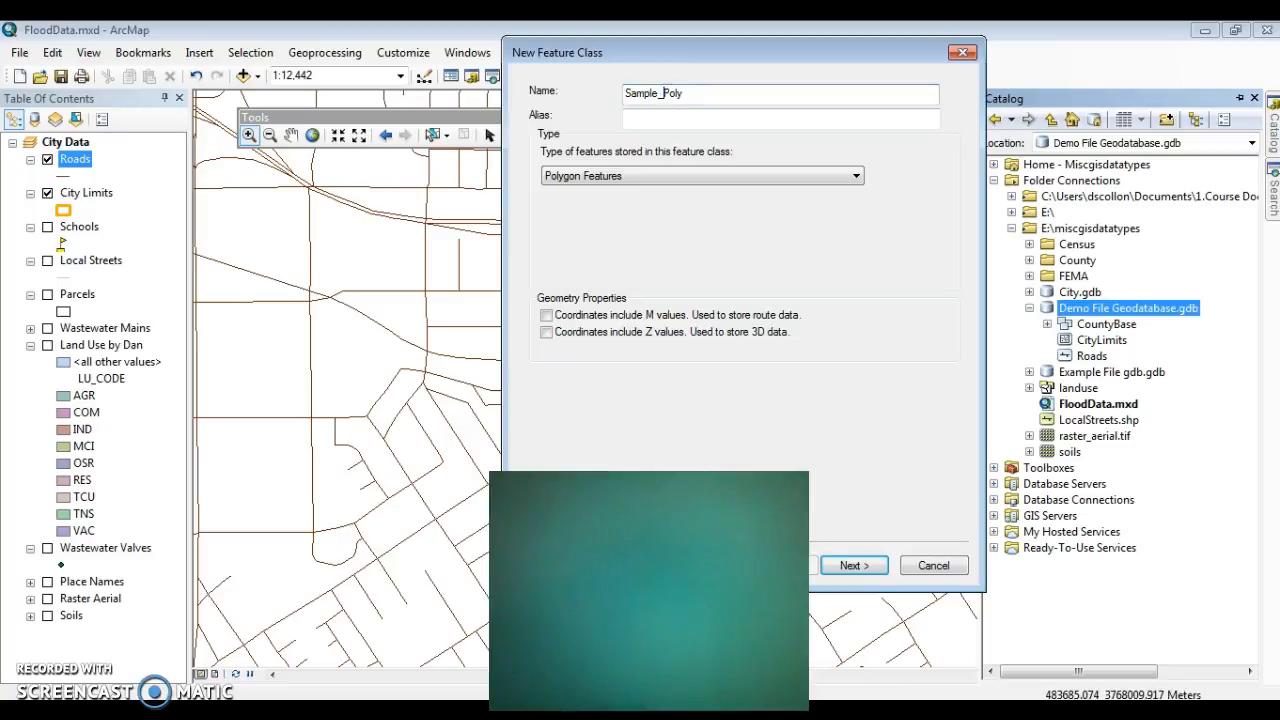
pyautogui.click(878, 566)
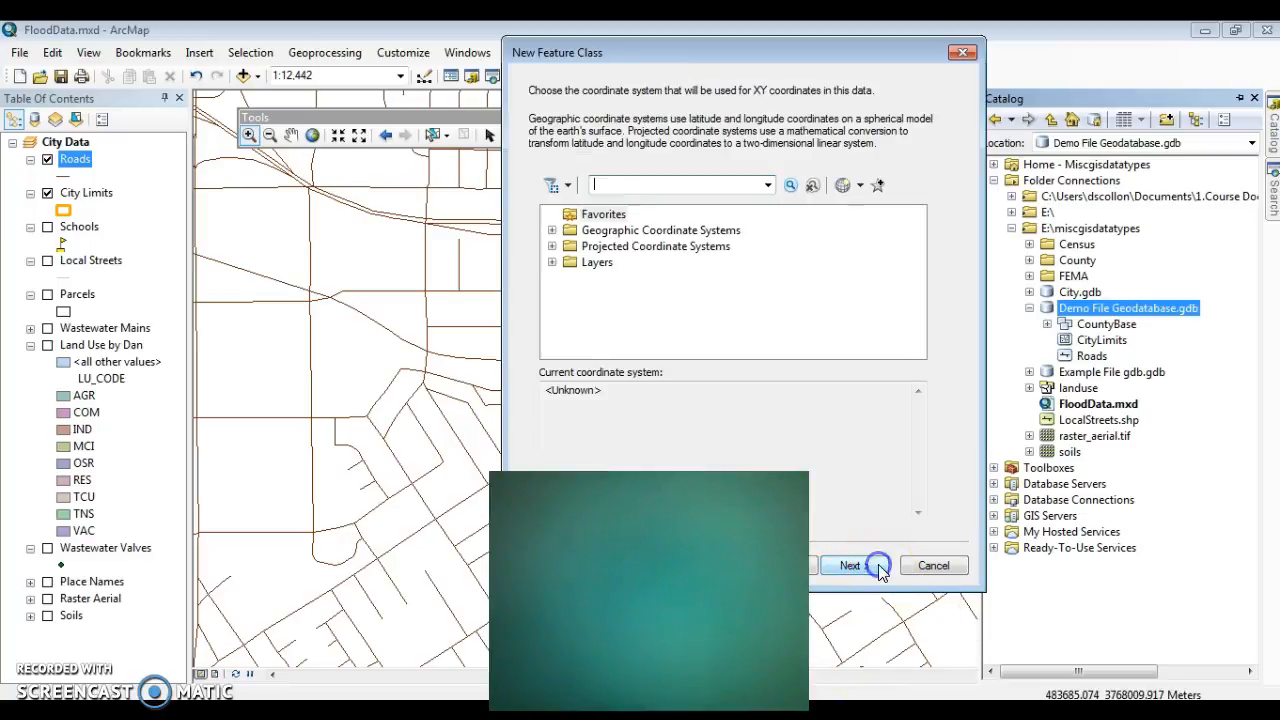
# Step: Import the XY coordinate system for the new feature class from the CountyBase feature dataset in Demo File Geodatabase.gdb
pyautogui.click(552, 231)
pyautogui.click(551, 214)
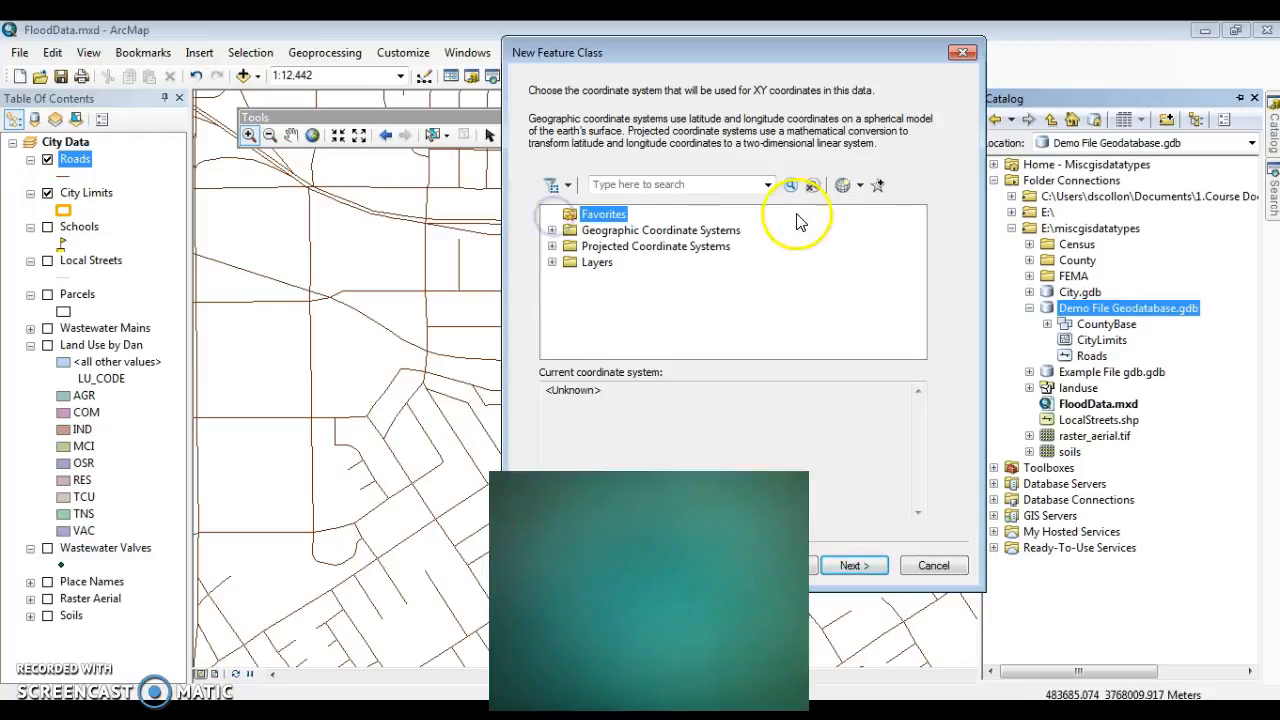
pyautogui.click(860, 186)
pyautogui.click(872, 232)
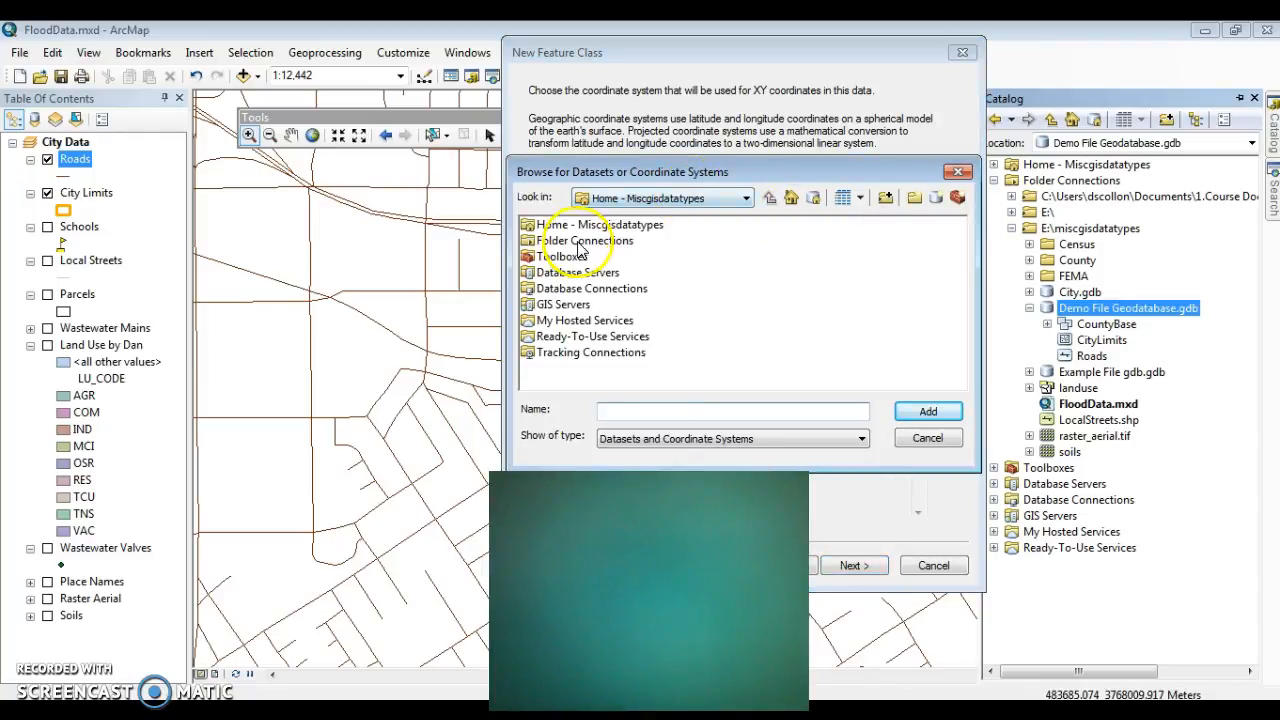
pyautogui.doubleClick(575, 241)
pyautogui.doubleClick(550, 256)
pyautogui.doubleClick(551, 256)
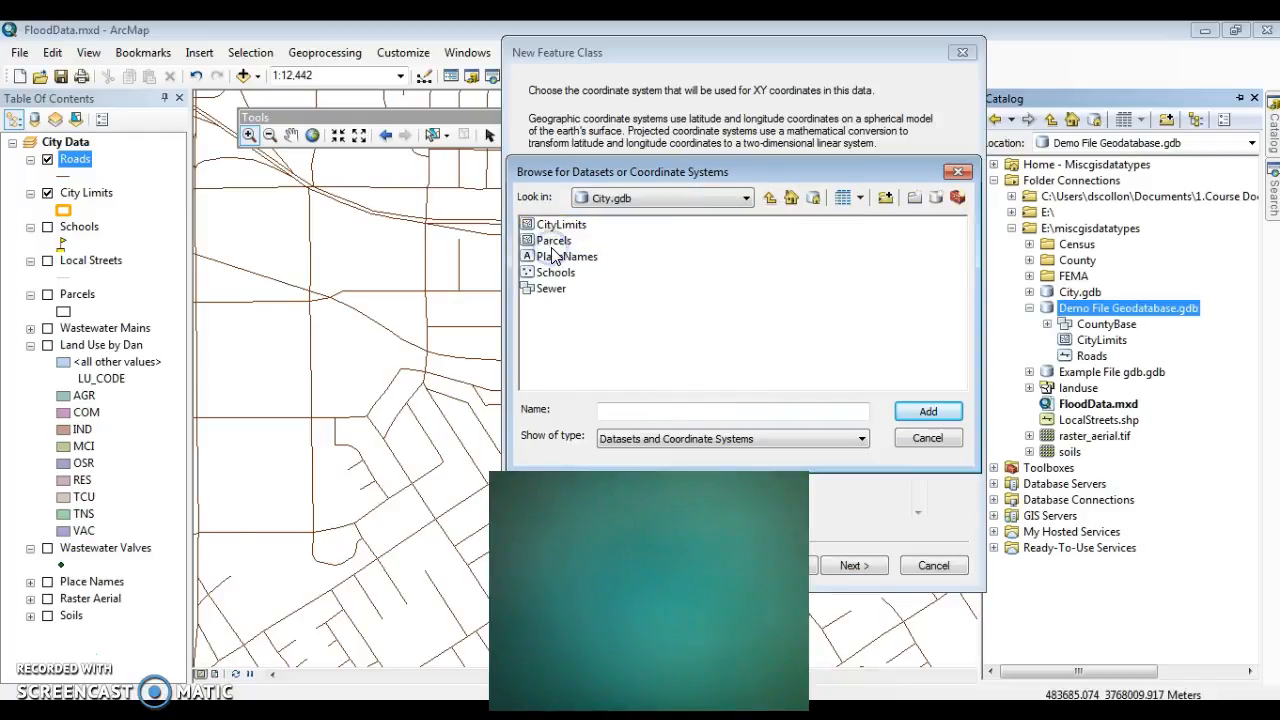
pyautogui.click(769, 197)
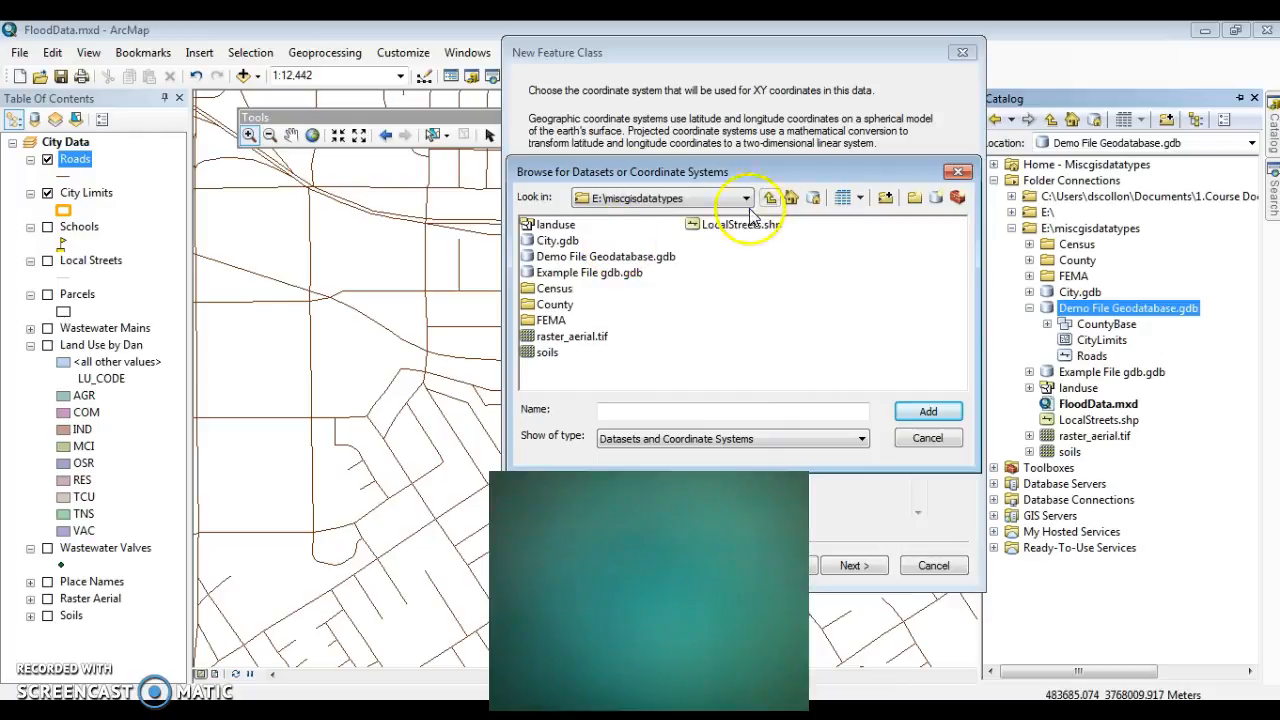
pyautogui.doubleClick(588, 256)
pyautogui.doubleClick(578, 225)
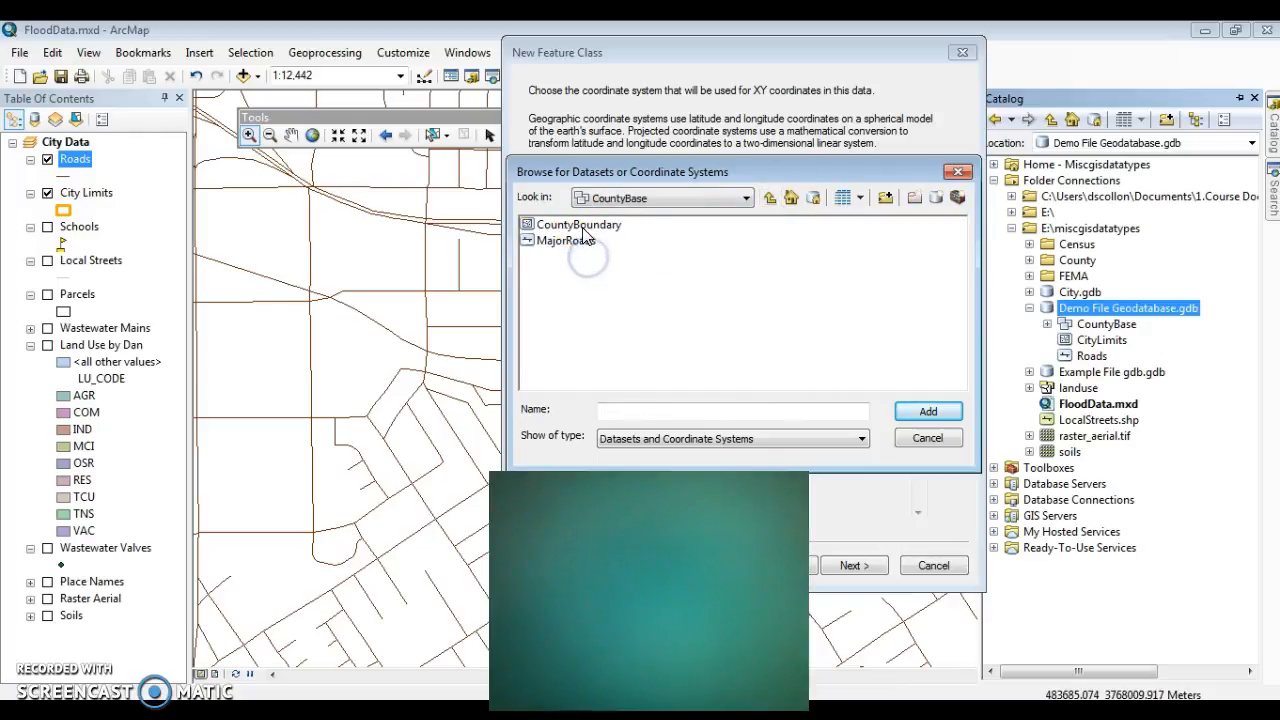
pyautogui.click(770, 199)
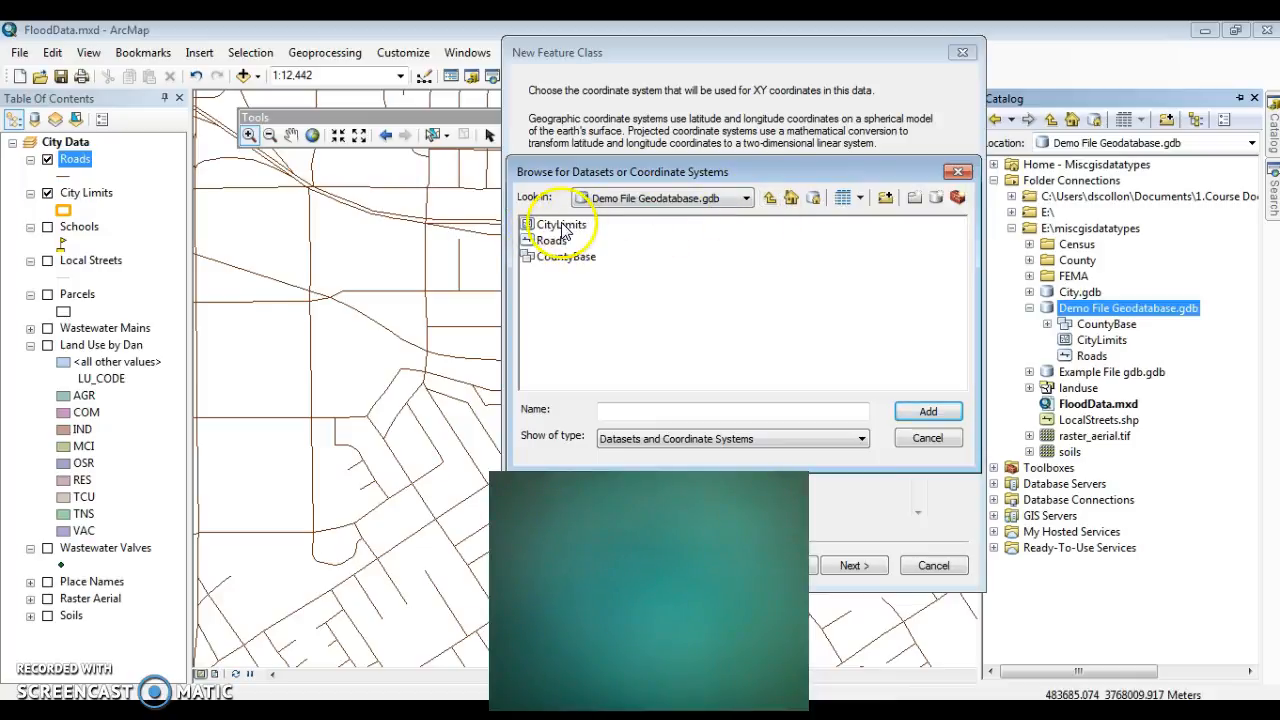
pyautogui.click(562, 256)
pyautogui.click(922, 412)
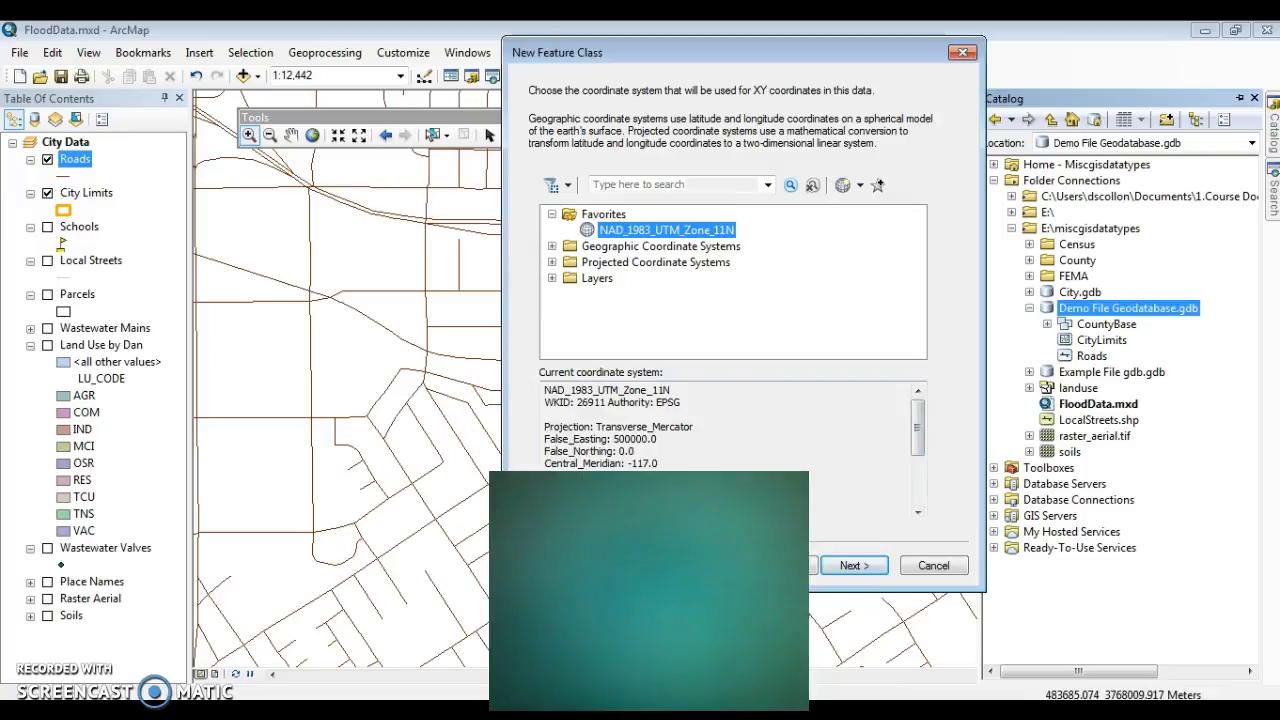
# Step: Accept the coordinate system, default XY tolerance and default storage configuration, continuing to the field definitions
pyautogui.click(838, 566)
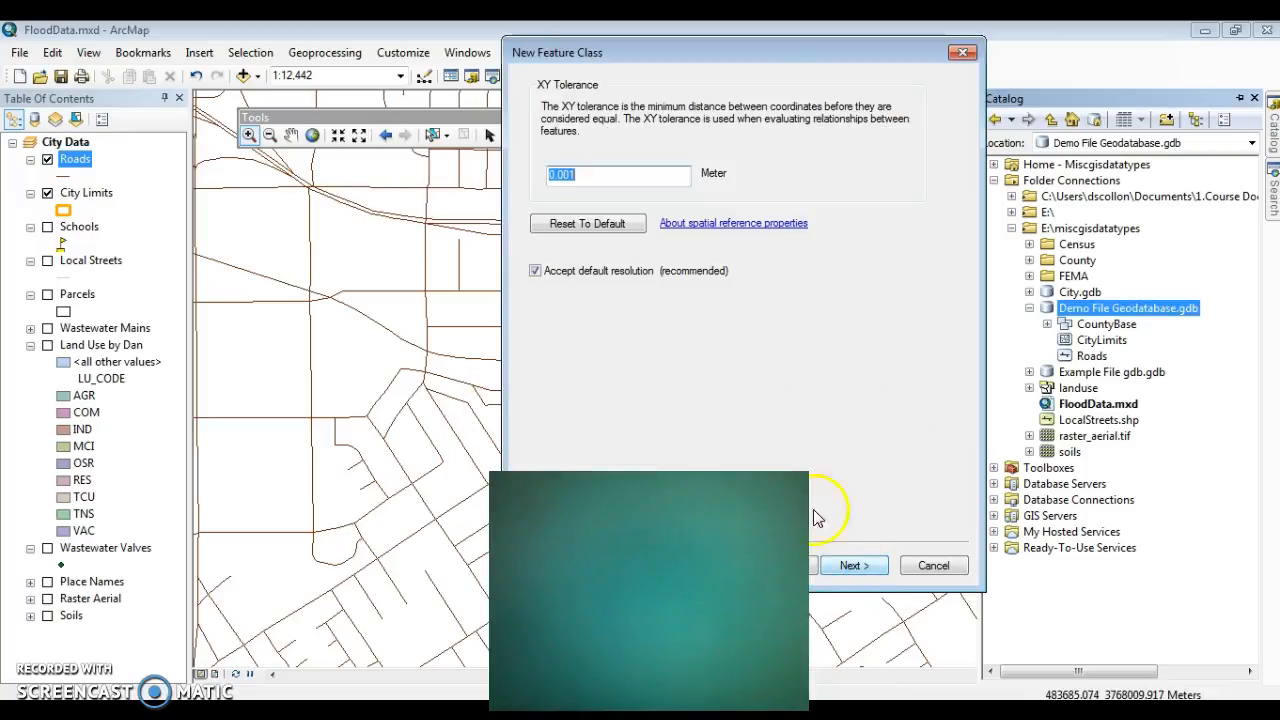
pyautogui.click(850, 566)
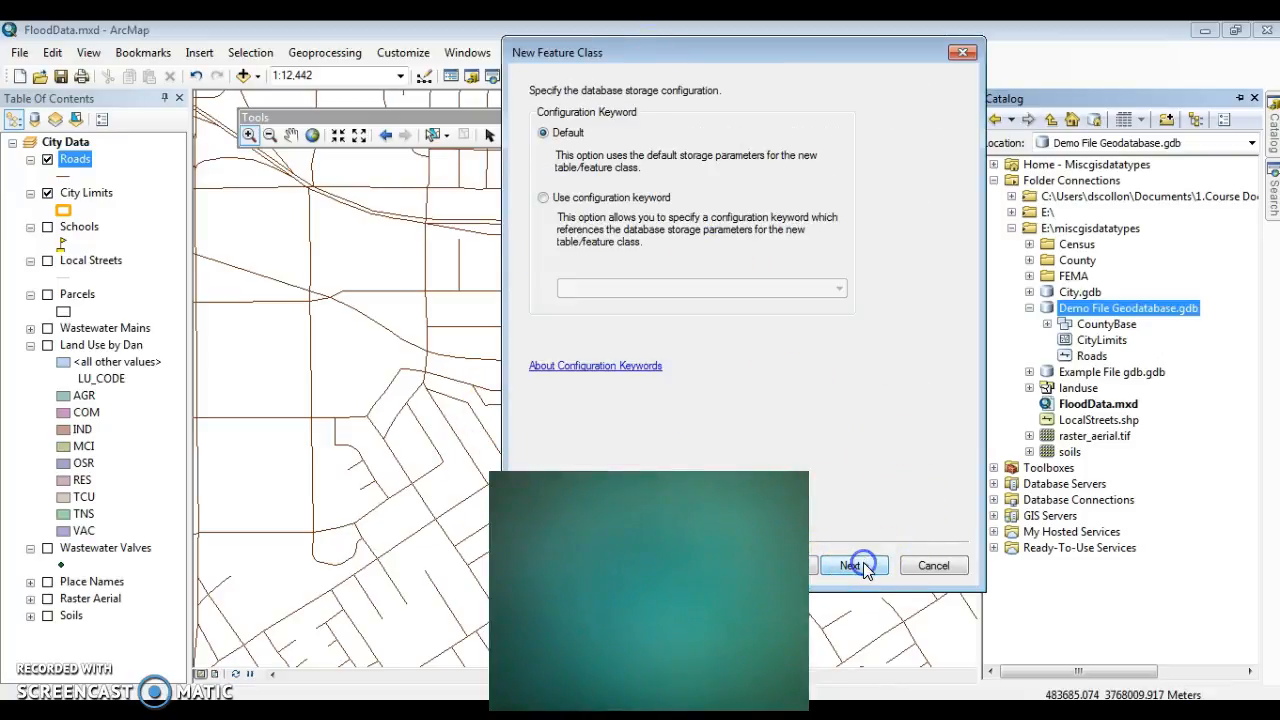
pyautogui.click(866, 568)
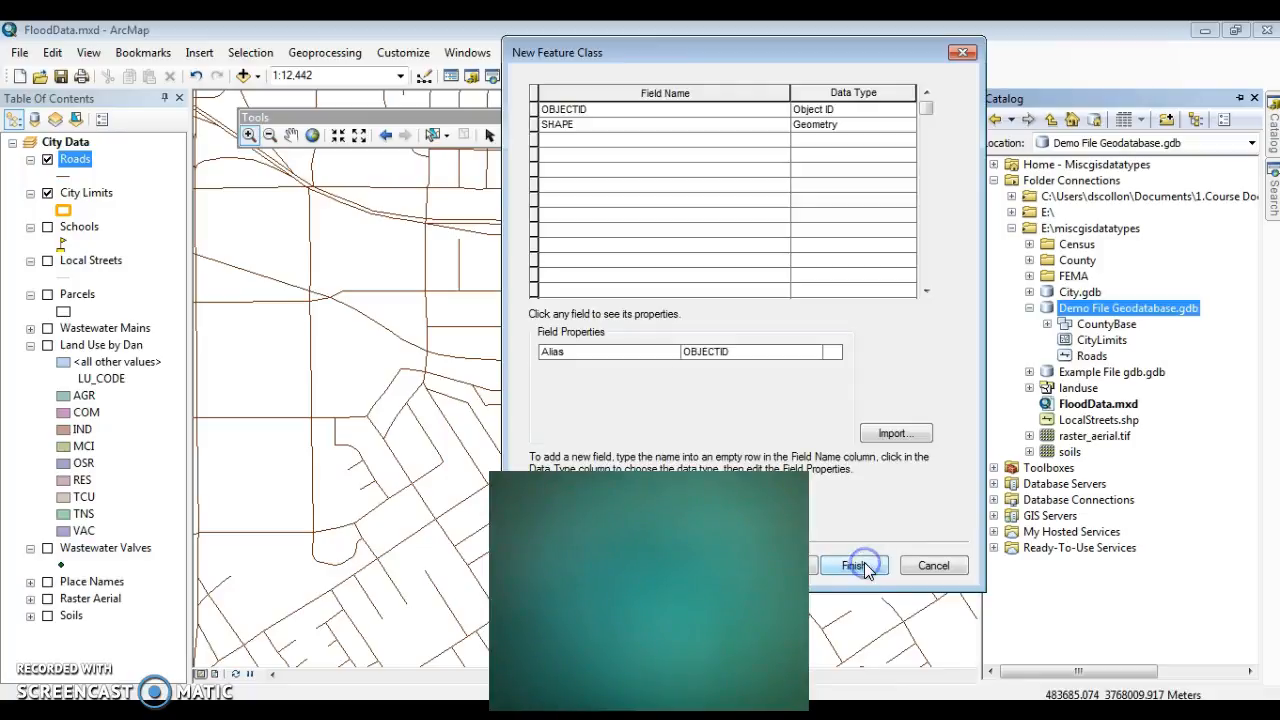
# Step: Add a field called Name with the Text data type to the new polygon feature class
pyautogui.click(551, 141)
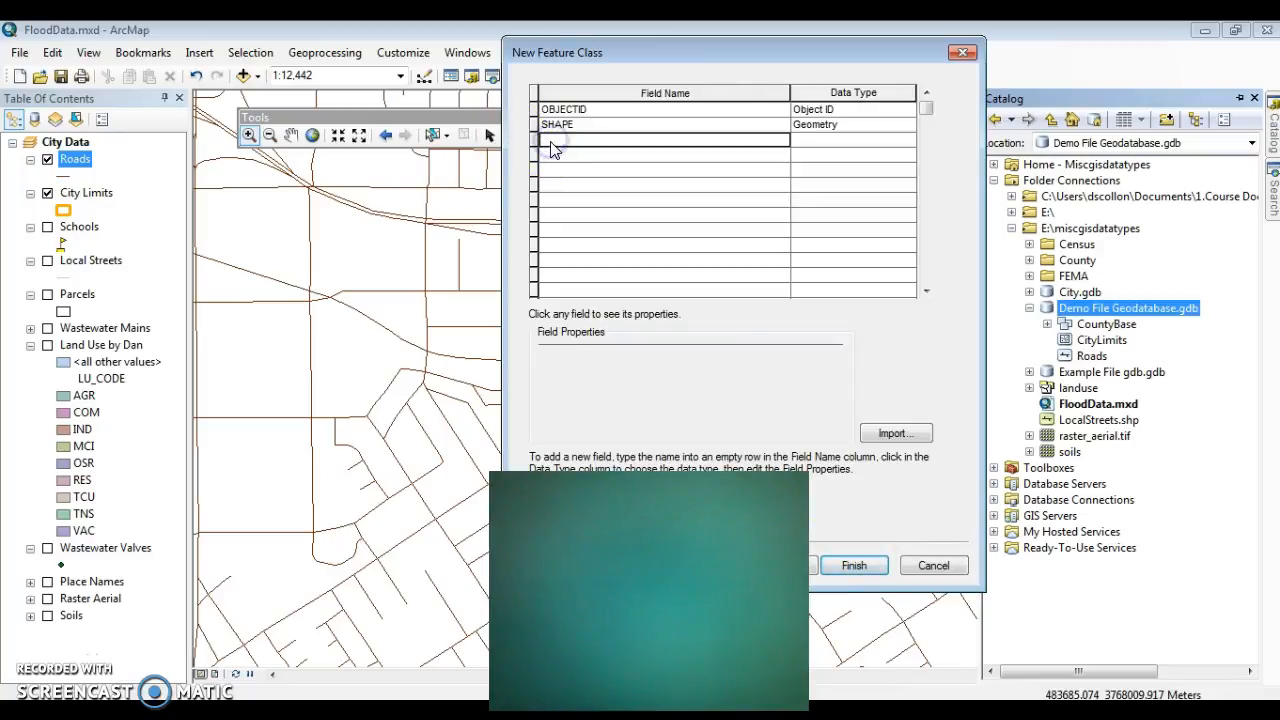
pyautogui.write('Name')
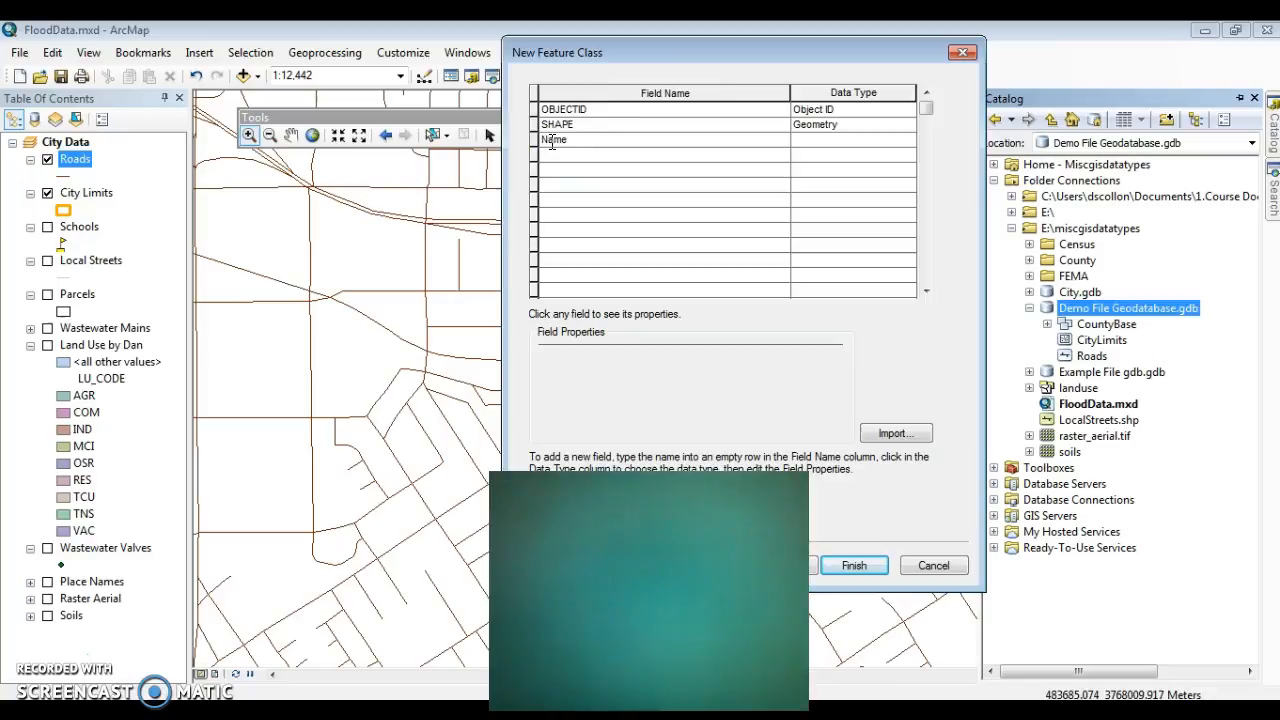
pyautogui.click(864, 143)
pyautogui.click(866, 143)
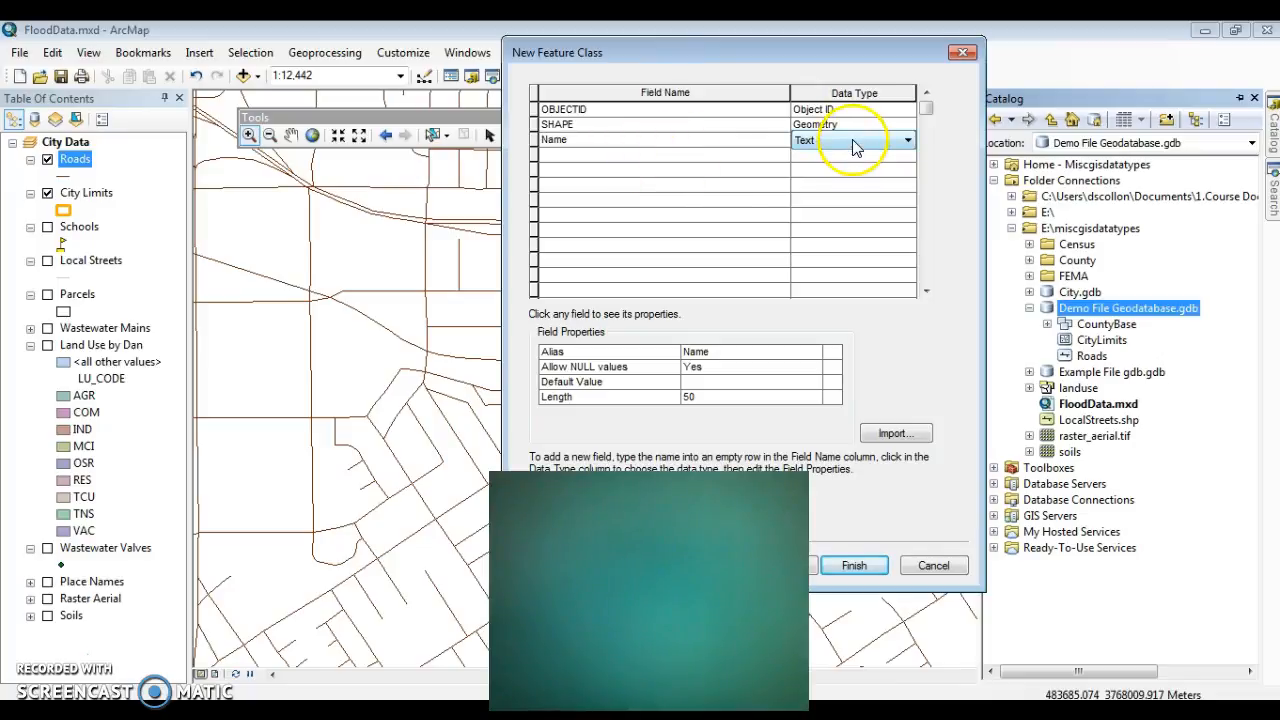
# Step: Add a field called Unit_ID with the Short Integer data type
pyautogui.click(650, 155)
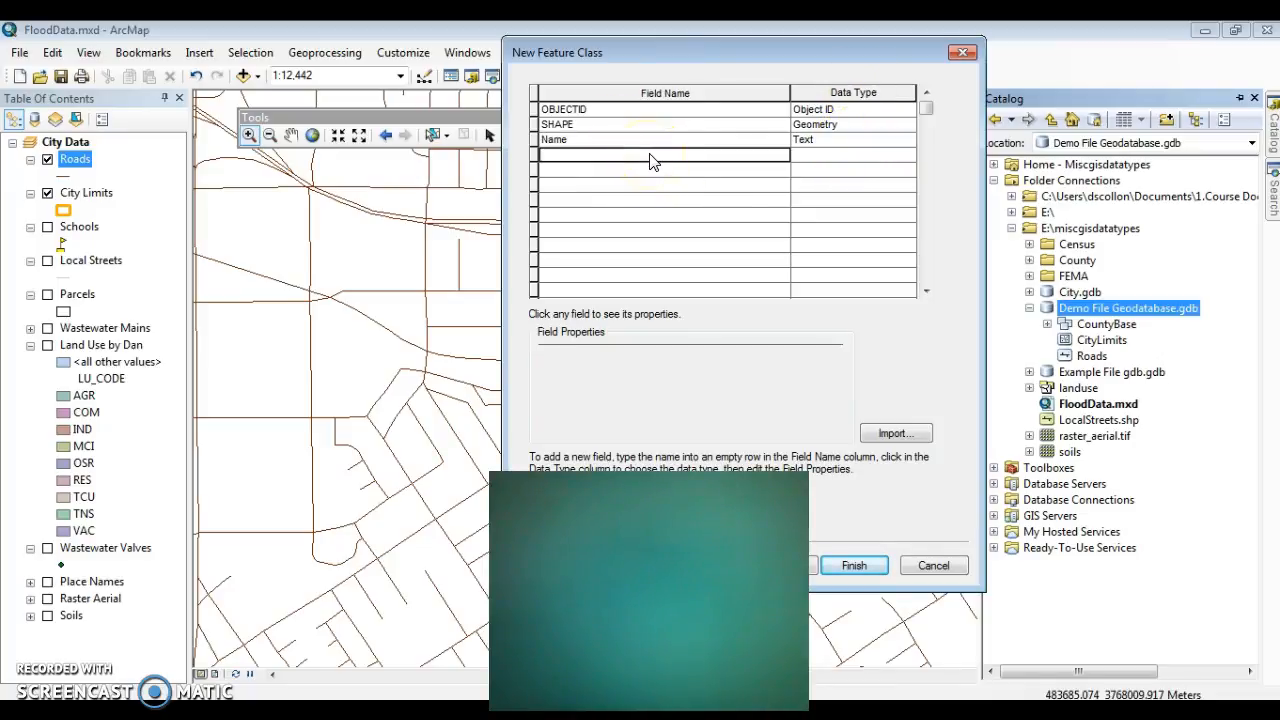
pyautogui.click(651, 154)
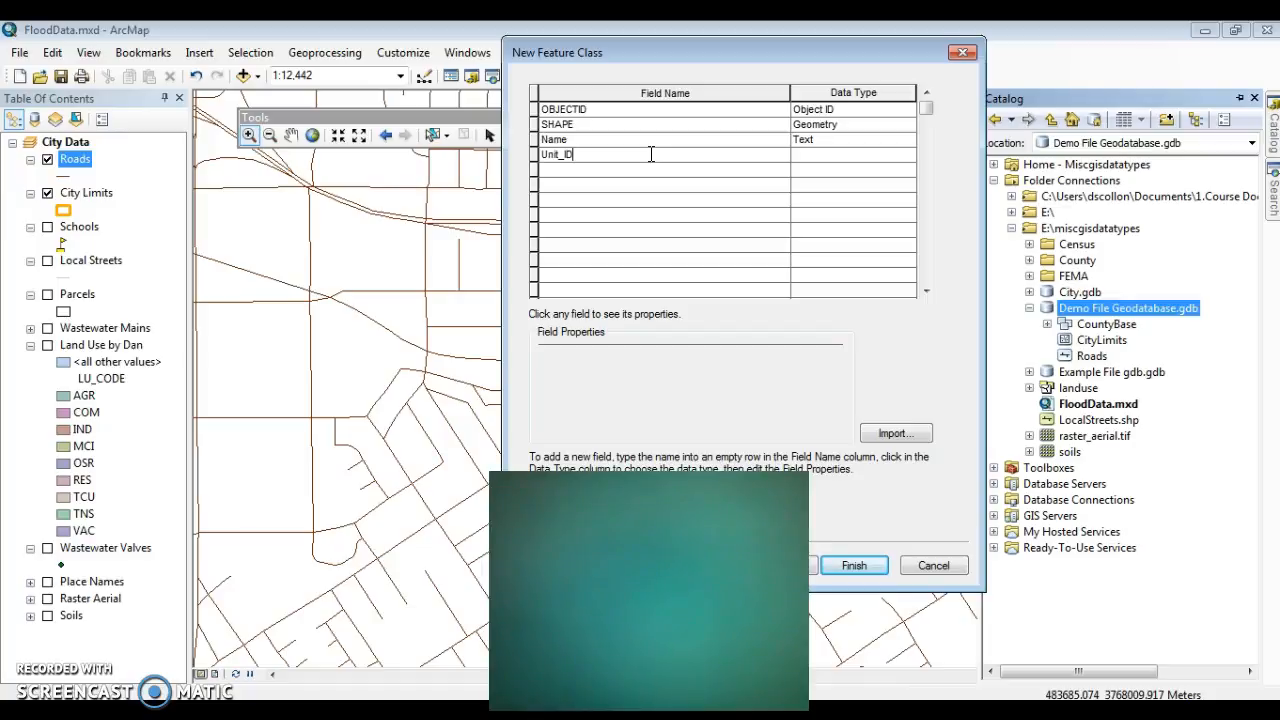
pyautogui.write('Unit_ID')
pyautogui.click(796, 154)
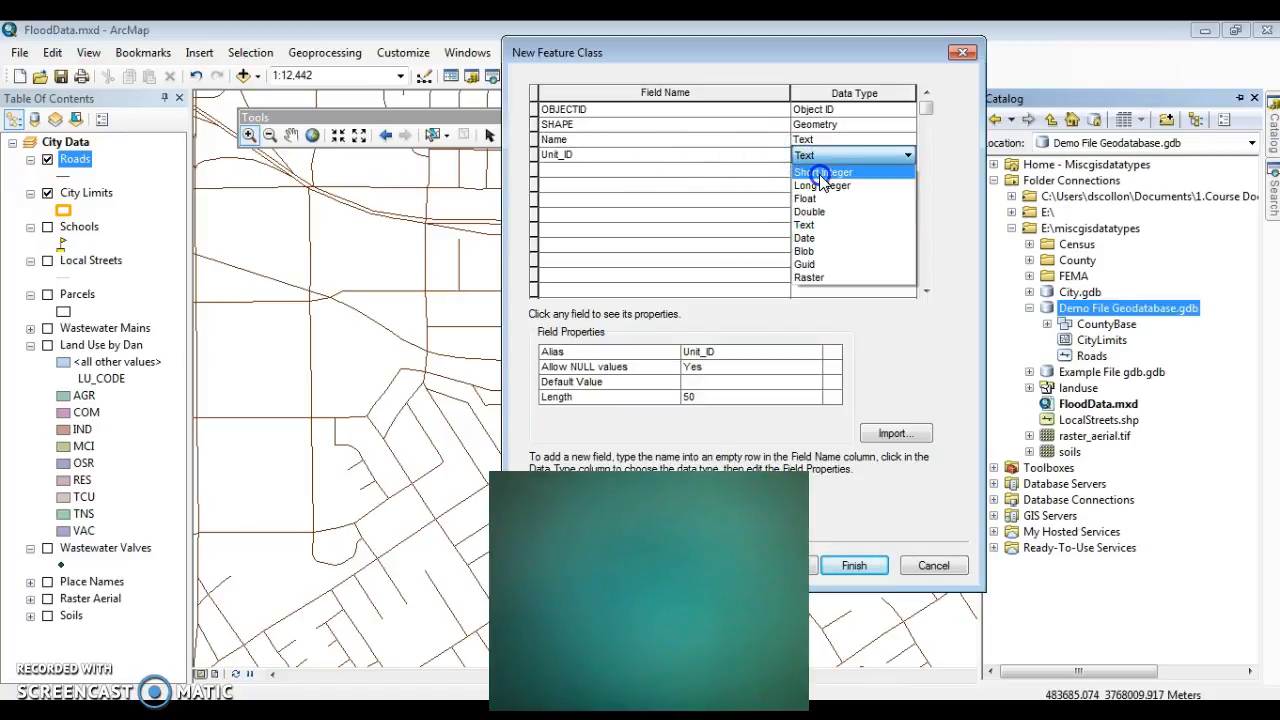
pyautogui.click(821, 175)
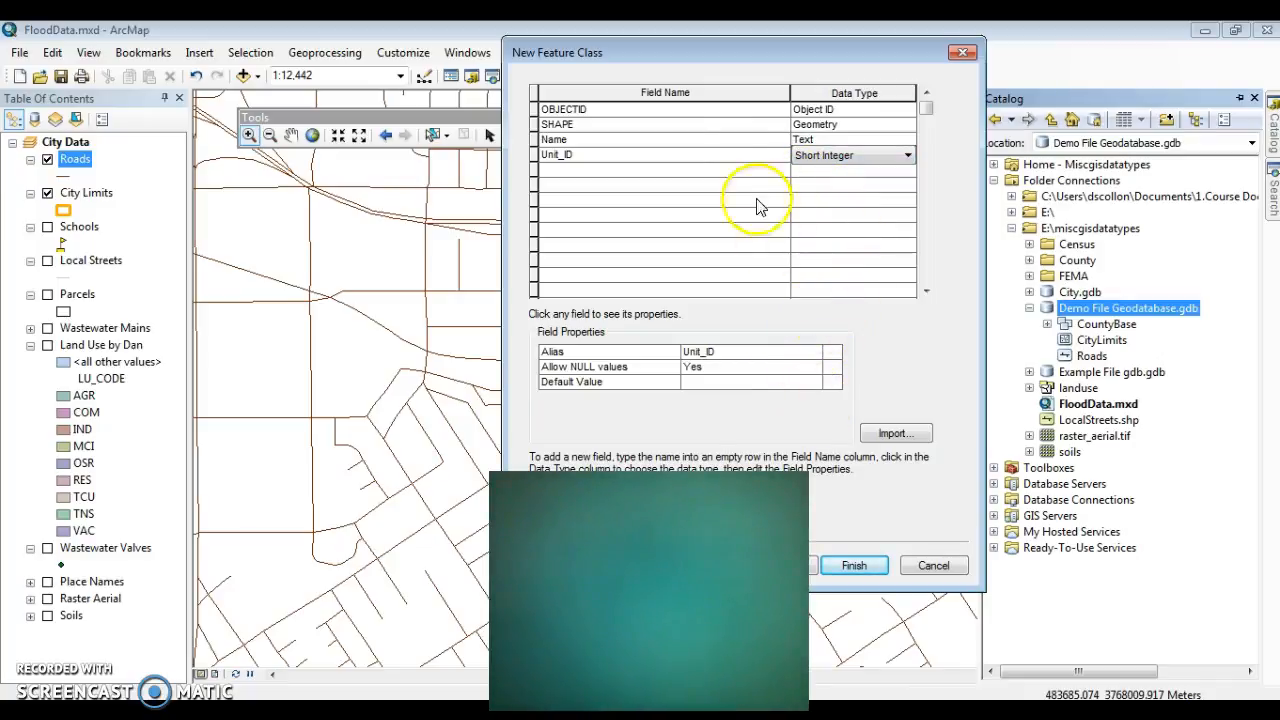
# Step: Set the Name field's length to 40 and finish creating the Sample_Poly feature class
pyautogui.click(721, 125)
pyautogui.click(720, 140)
pyautogui.click(700, 396)
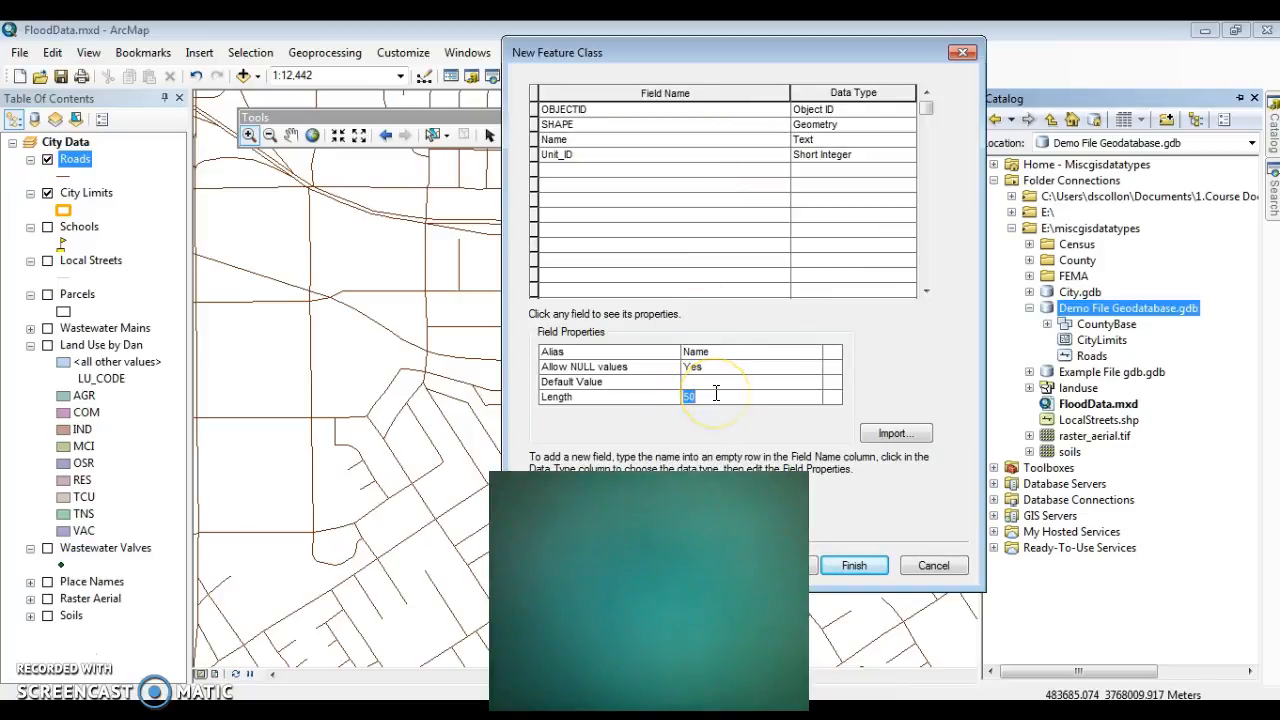
pyautogui.write('40')
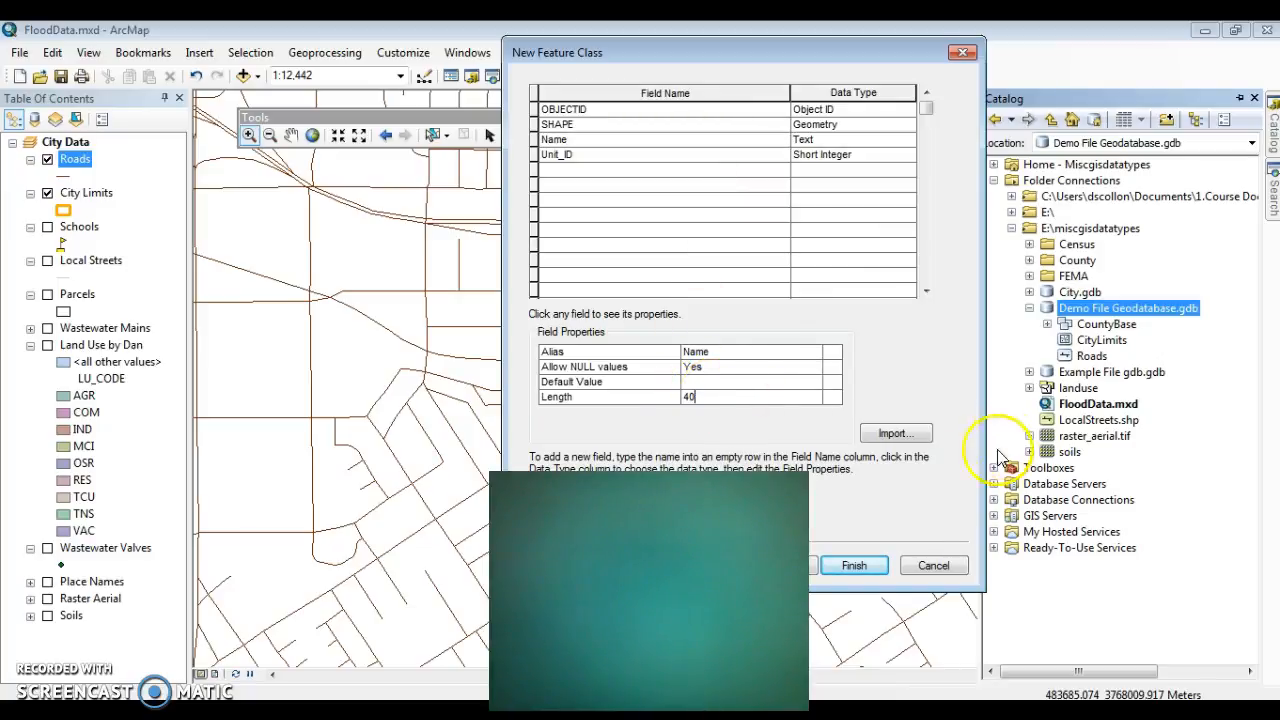
pyautogui.click(854, 565)
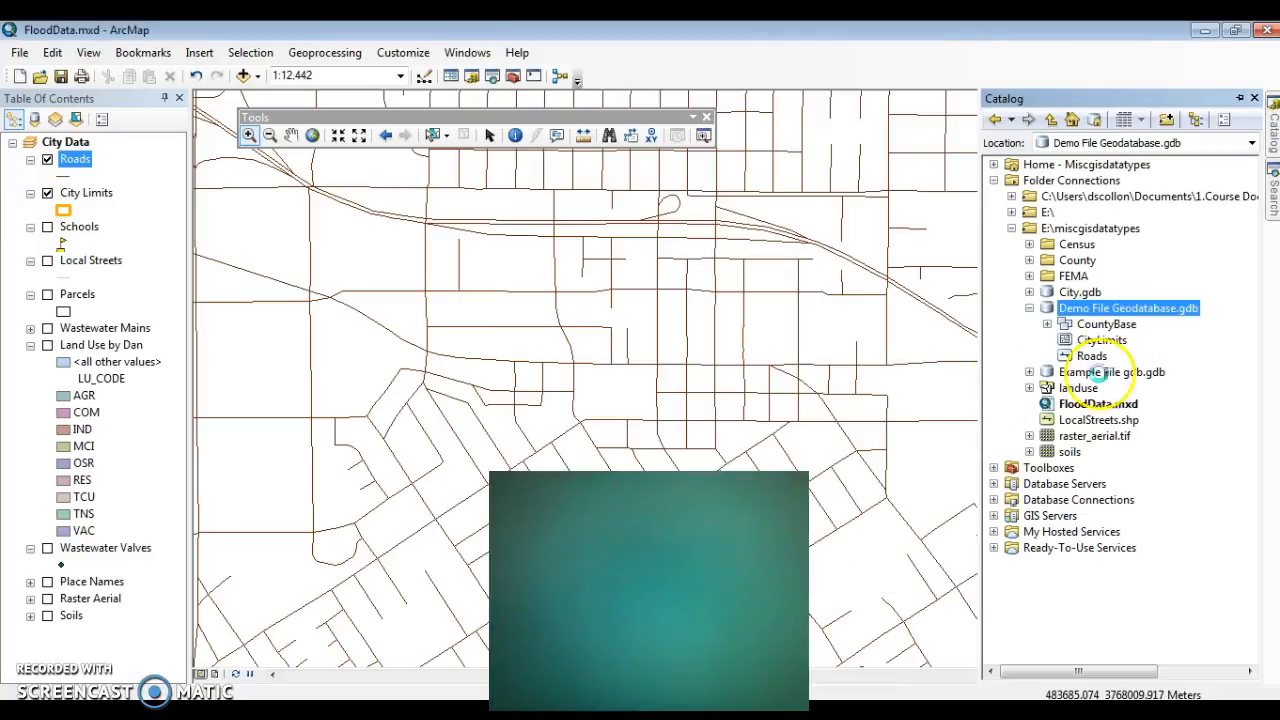
# Step: Start a new feature class in Demo File Geodatabase.gdb named Sample_PT that stores Point Features, and continue to its coordinate system
pyautogui.rightClick(1108, 312)
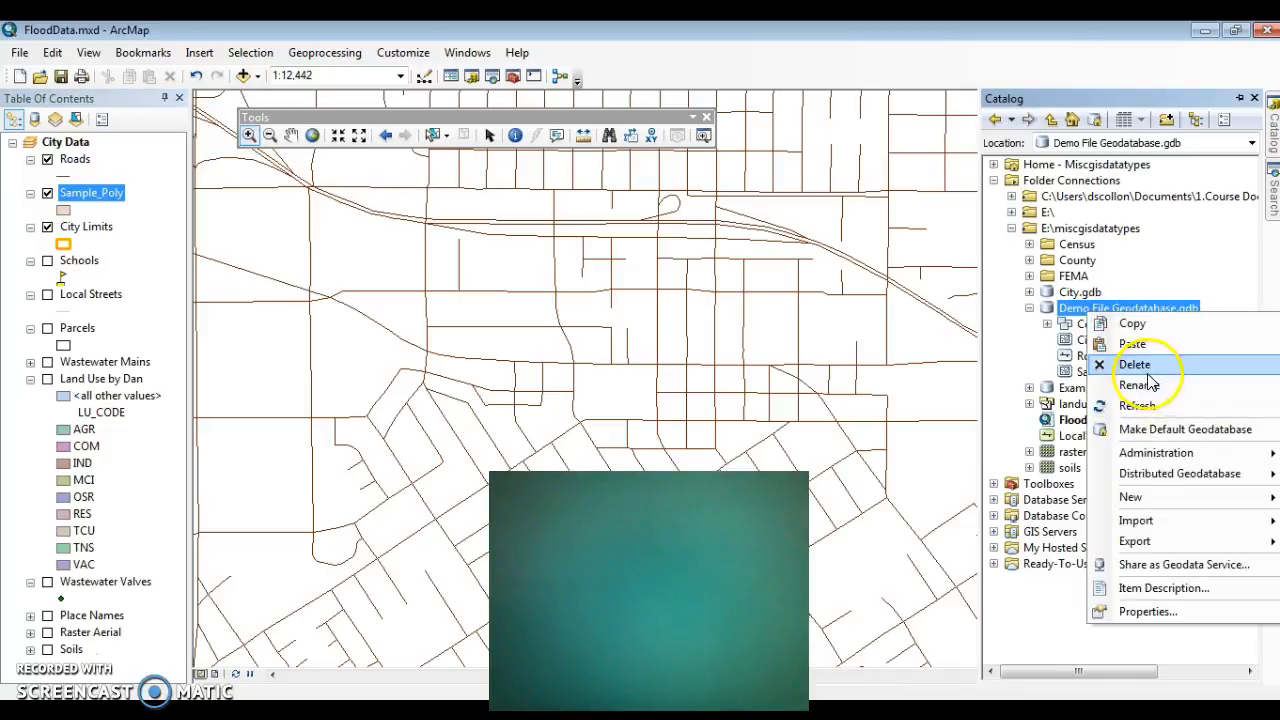
pyautogui.moveTo(1135, 497)
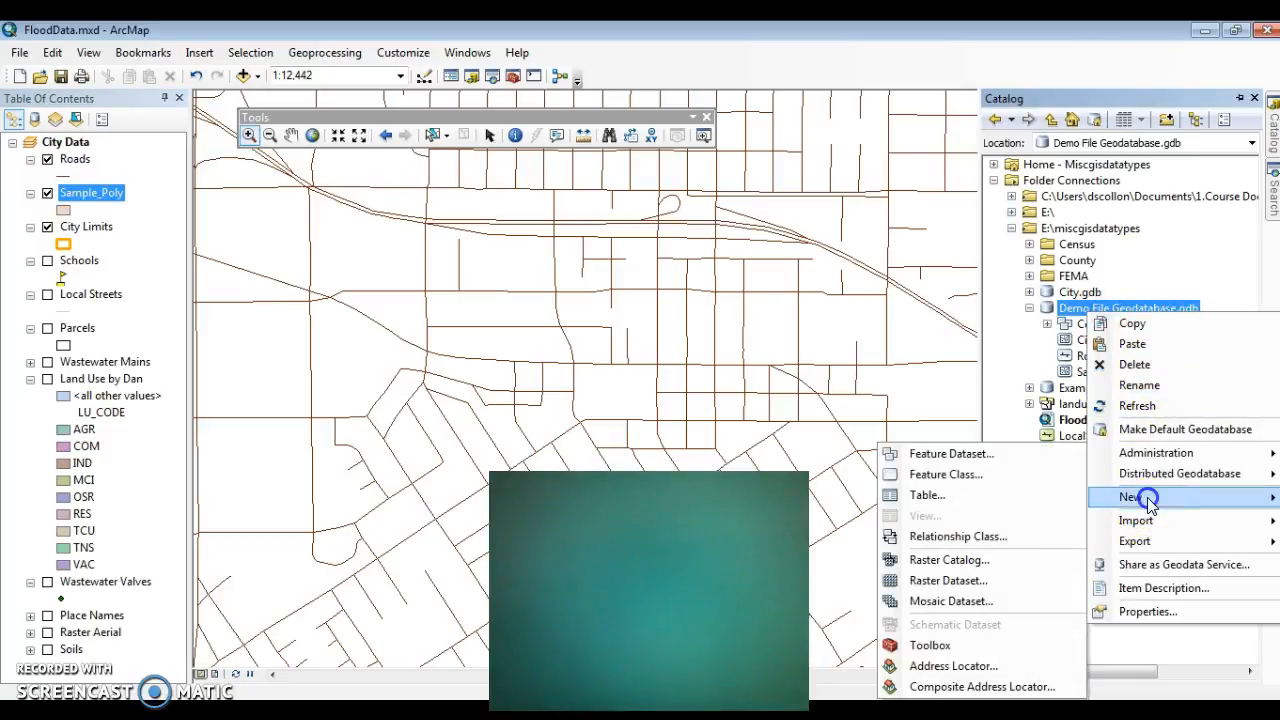
pyautogui.click(943, 474)
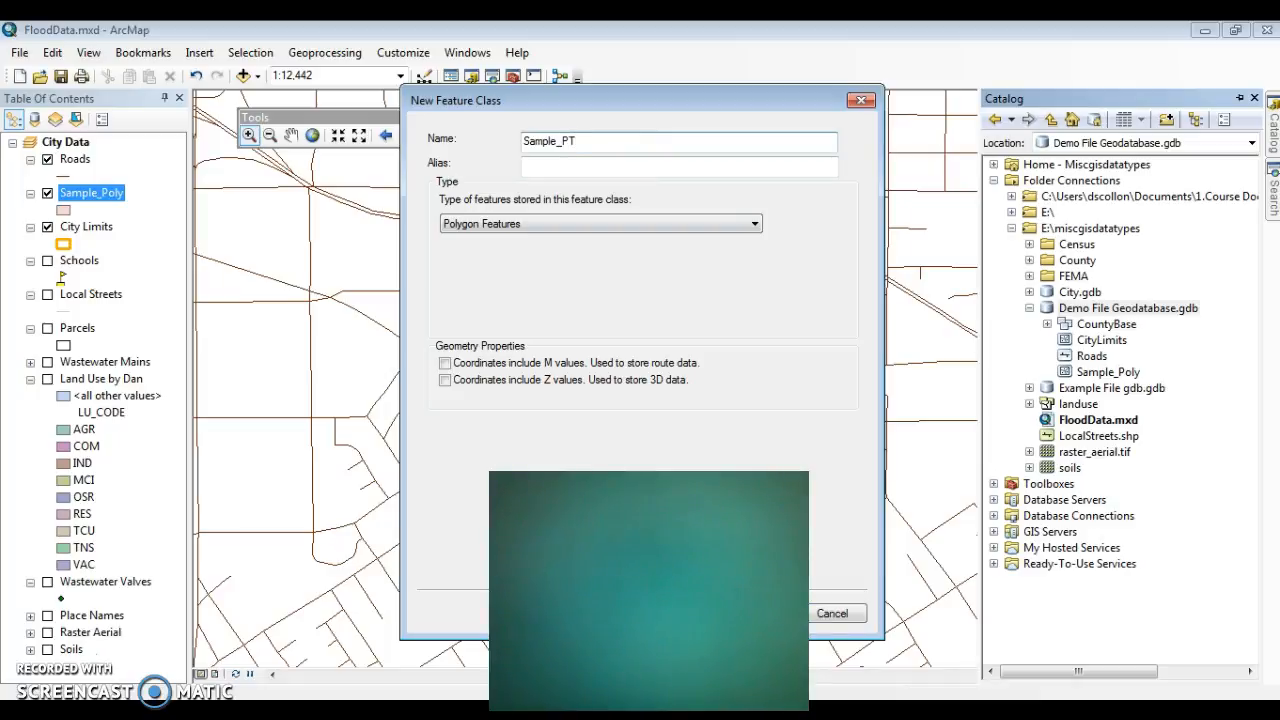
pyautogui.click(672, 220)
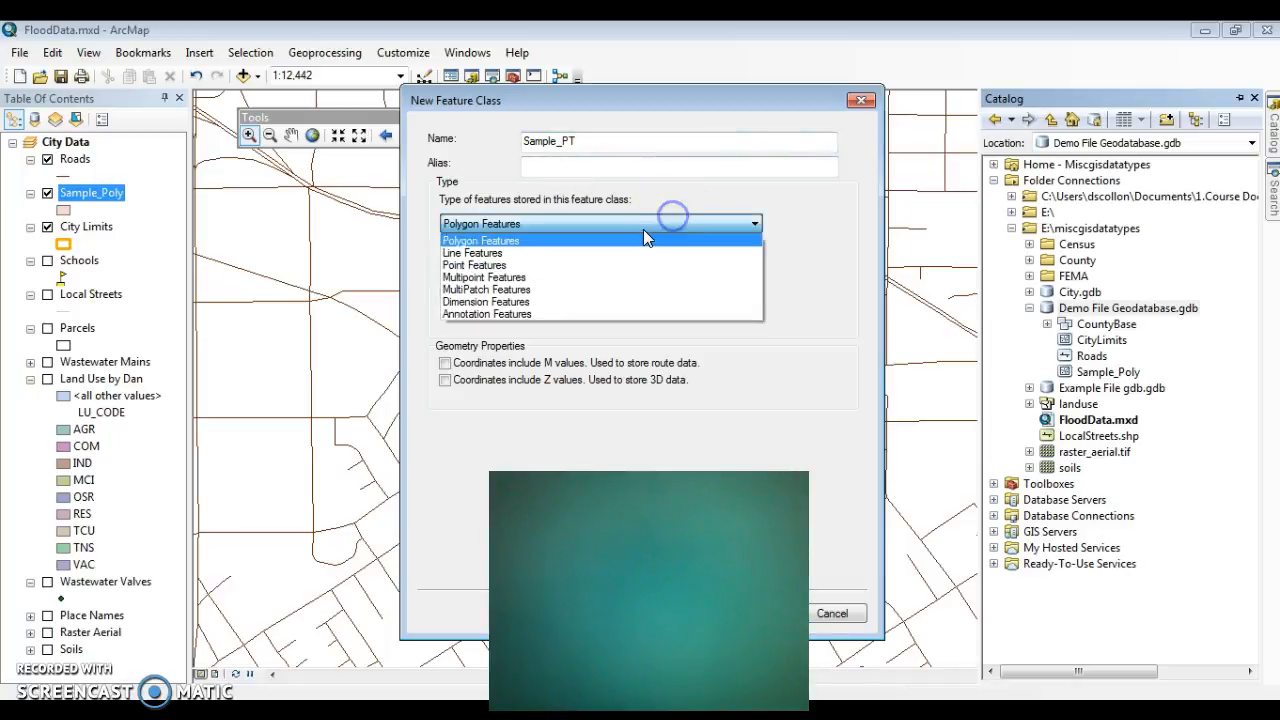
pyautogui.click(625, 265)
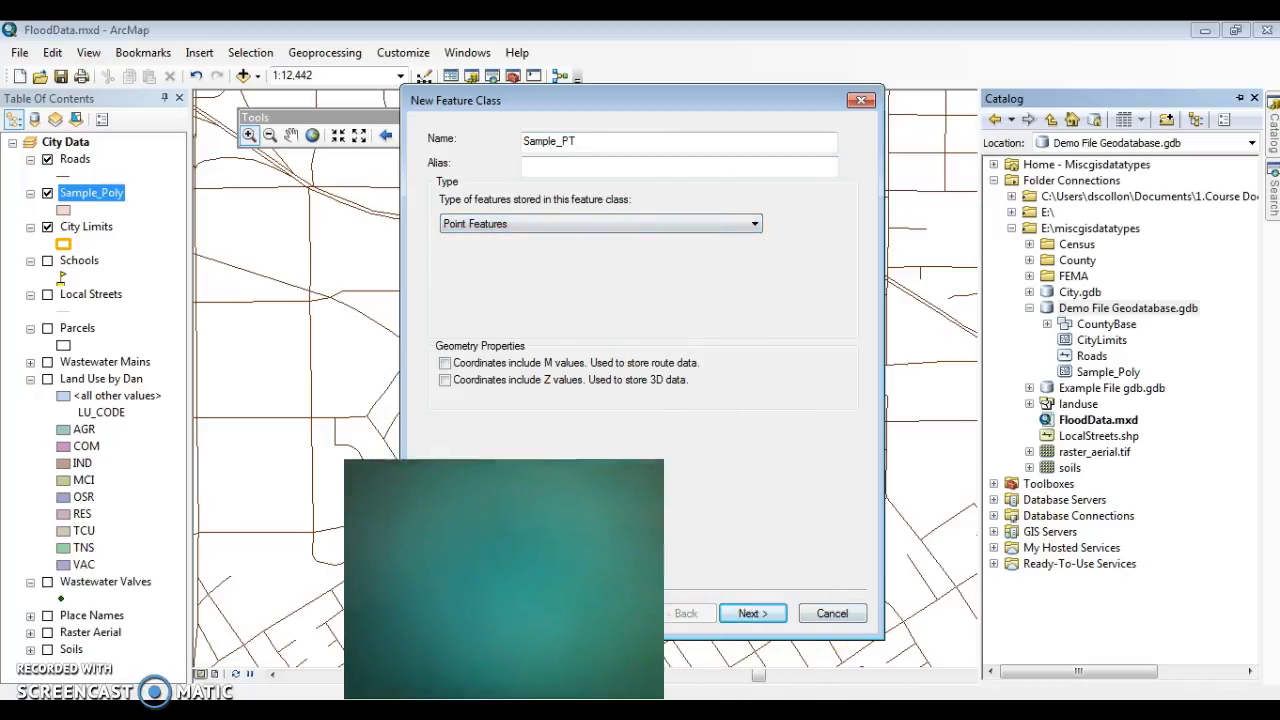
pyautogui.click(776, 613)
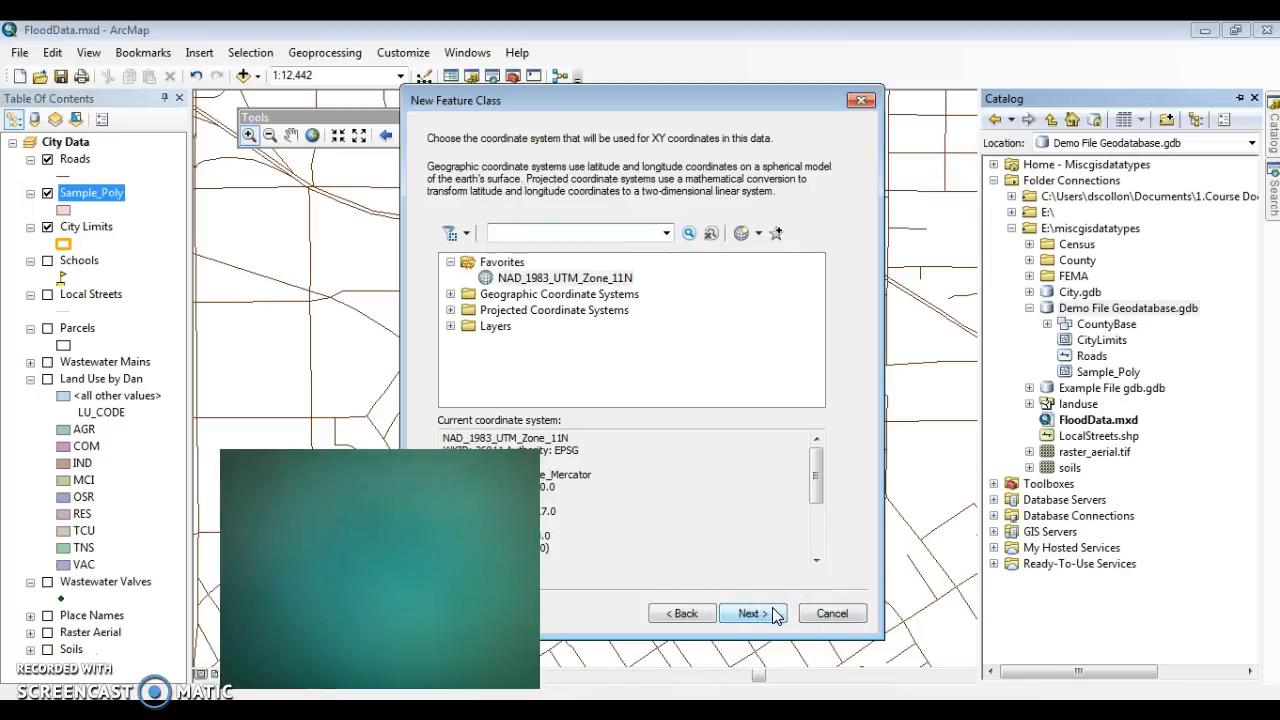
# Step: Accept NAD_1983_UTM_Zone_11N and the default tolerance, storage and fields, and finish creating the Sample_PT feature class
pyautogui.click(771, 614)
pyautogui.click(769, 613)
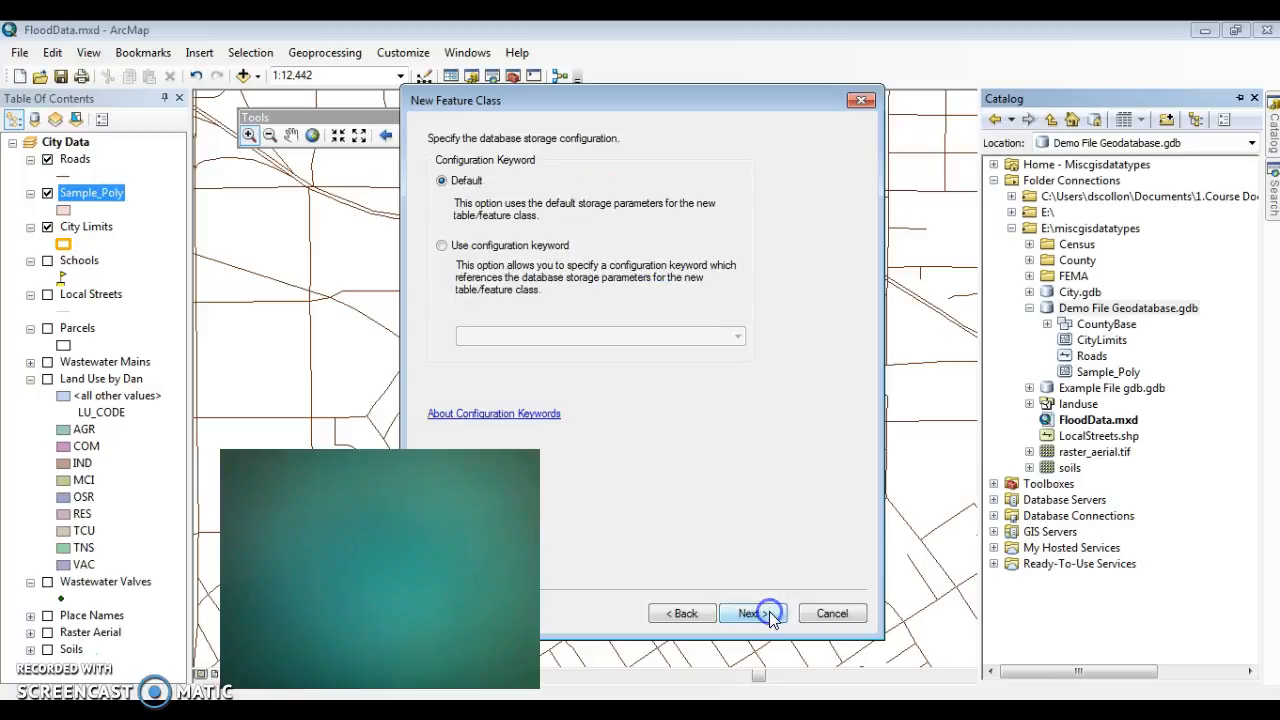
pyautogui.click(769, 613)
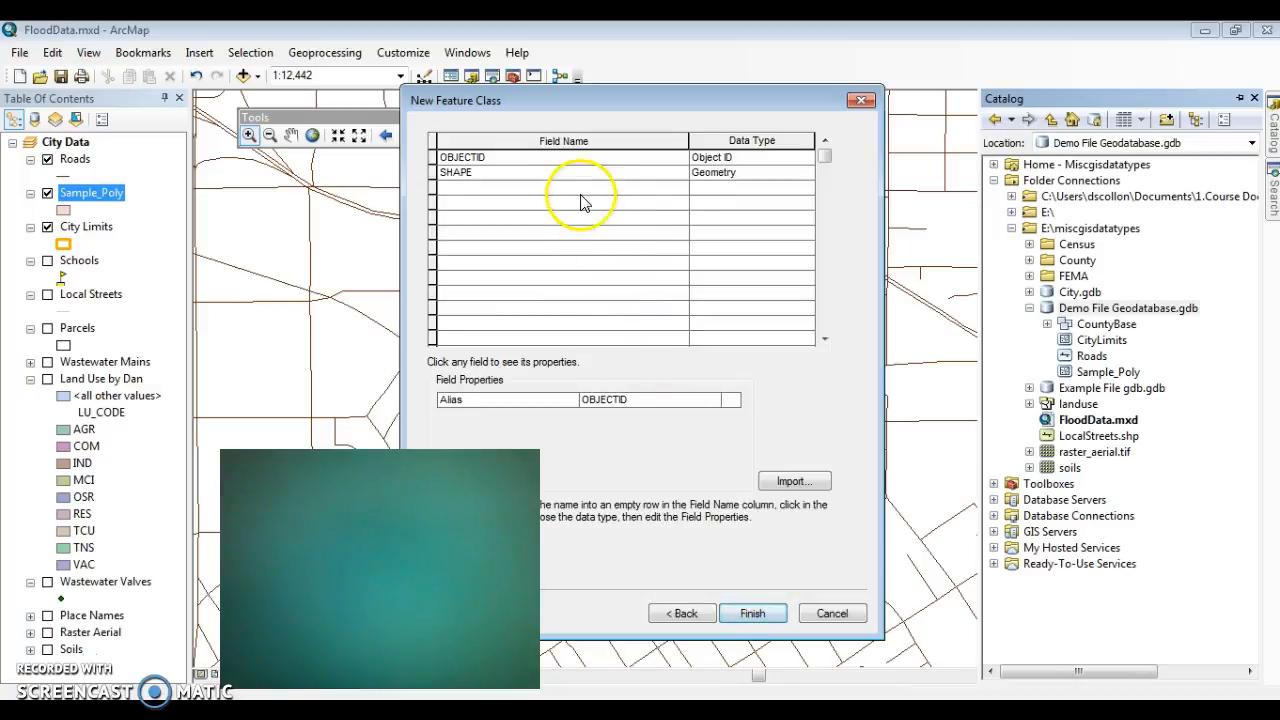
pyautogui.click(753, 619)
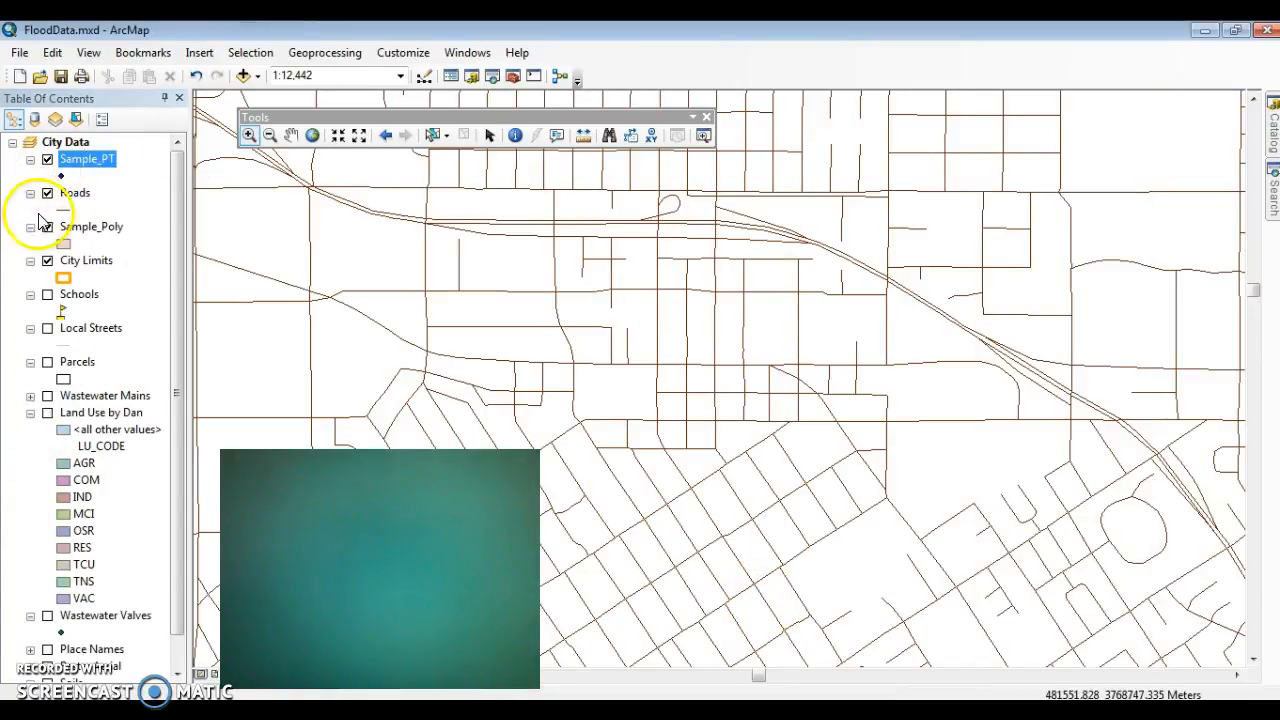
# Step: Turn on the Raster Aerial layer and turn off the Roads layer to show the aerial image without road lines
pyautogui.moveTo(177, 206); pyautogui.dragTo(166, 323)
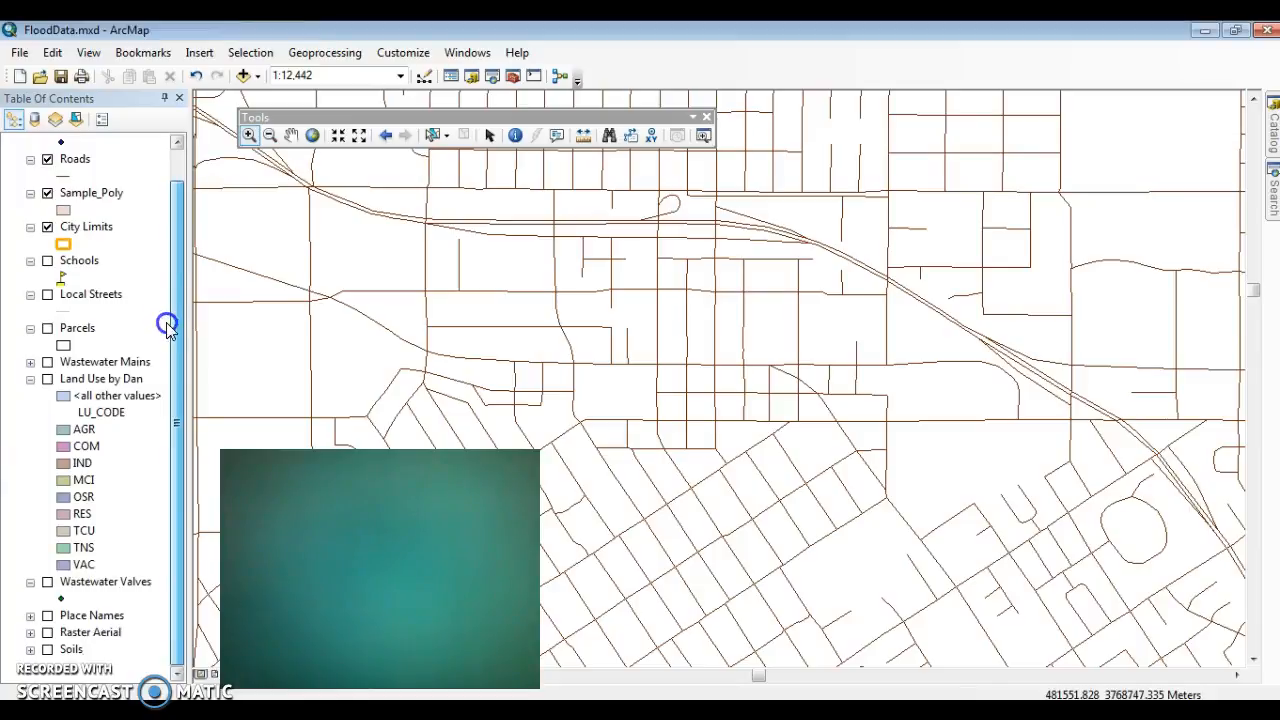
pyautogui.click(48, 632)
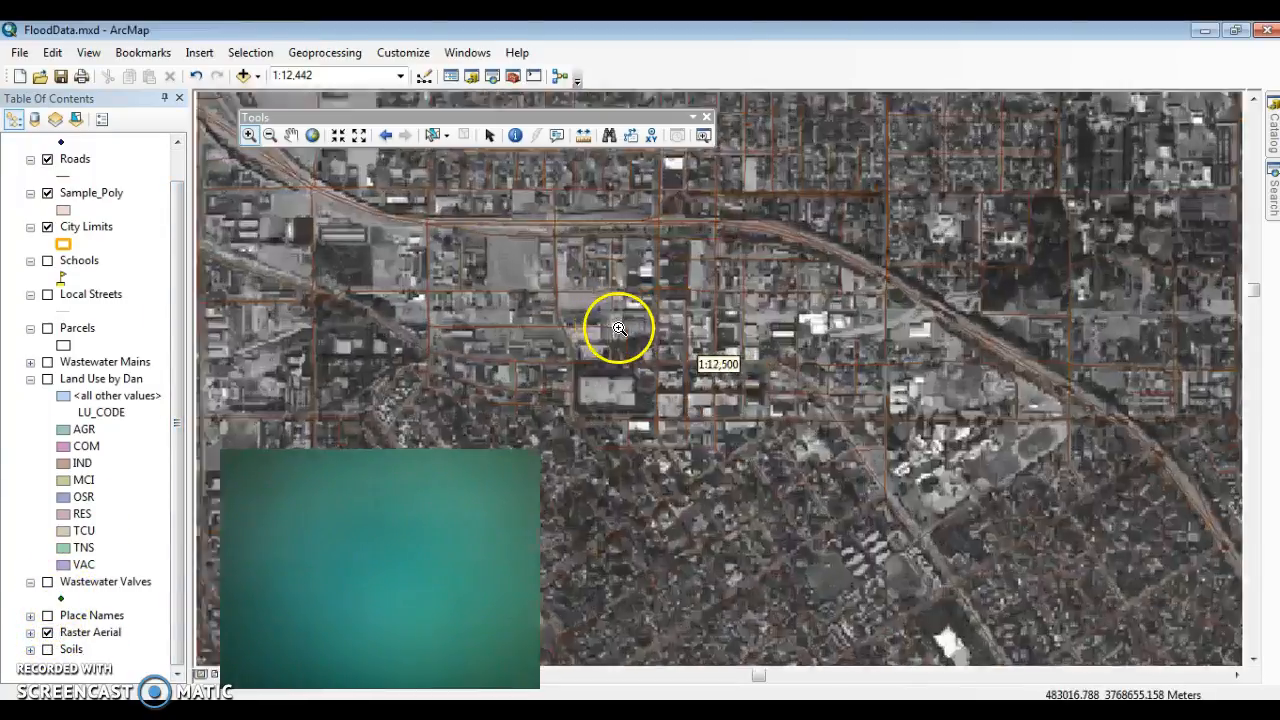
pyautogui.click(619, 328)
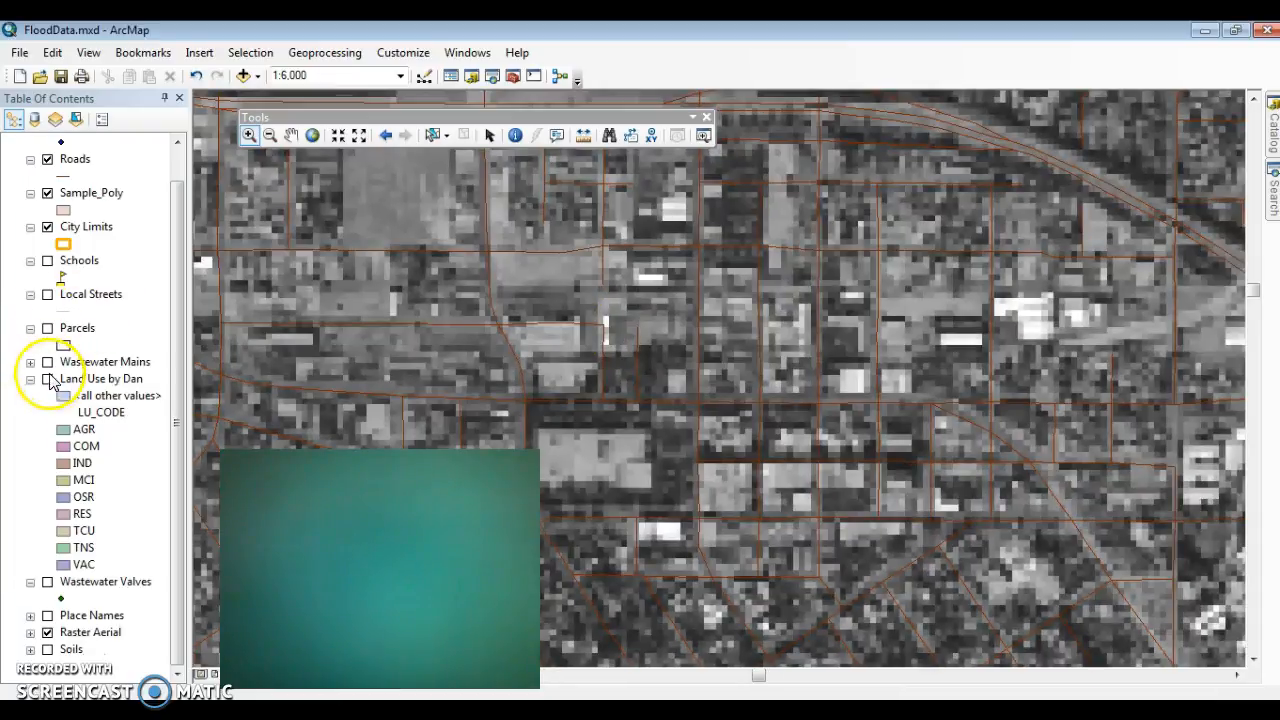
pyautogui.click(45, 160)
pyautogui.scroll(3, 514, 349)
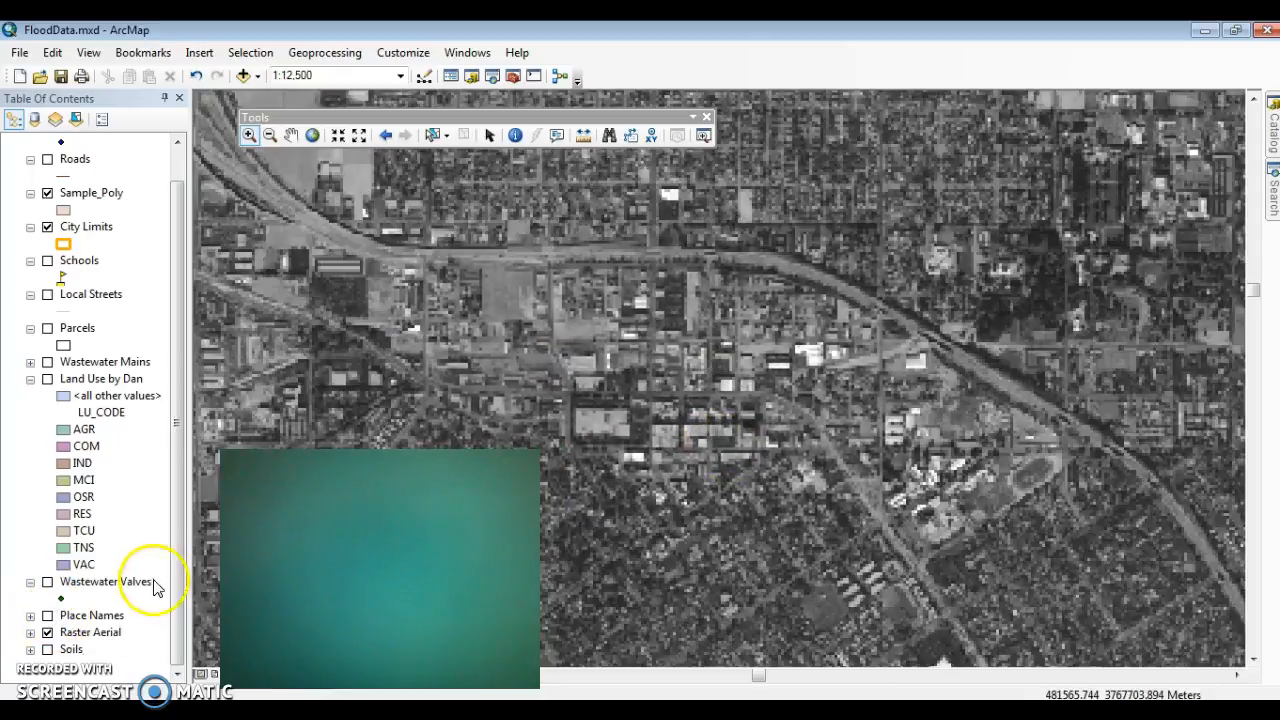
pyautogui.scroll(1, 763, 391)
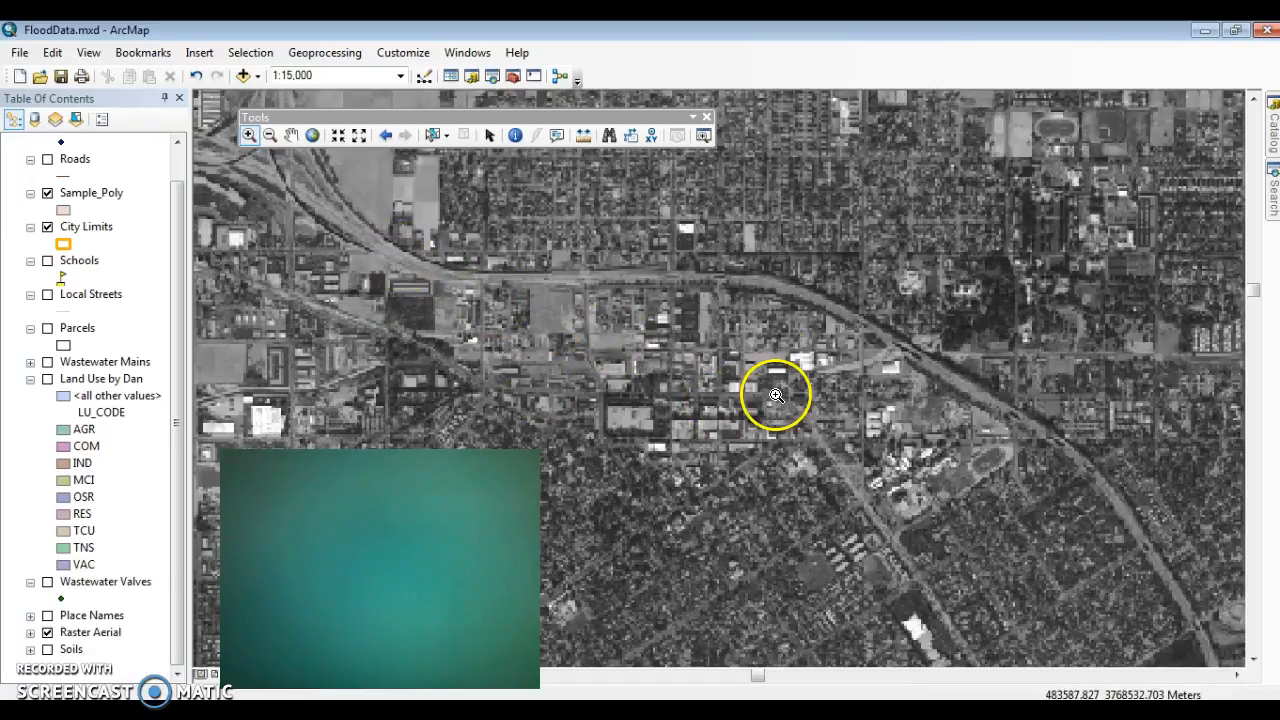
pyautogui.scroll(1, 742, 366)
pyautogui.scroll(1, 742, 366)
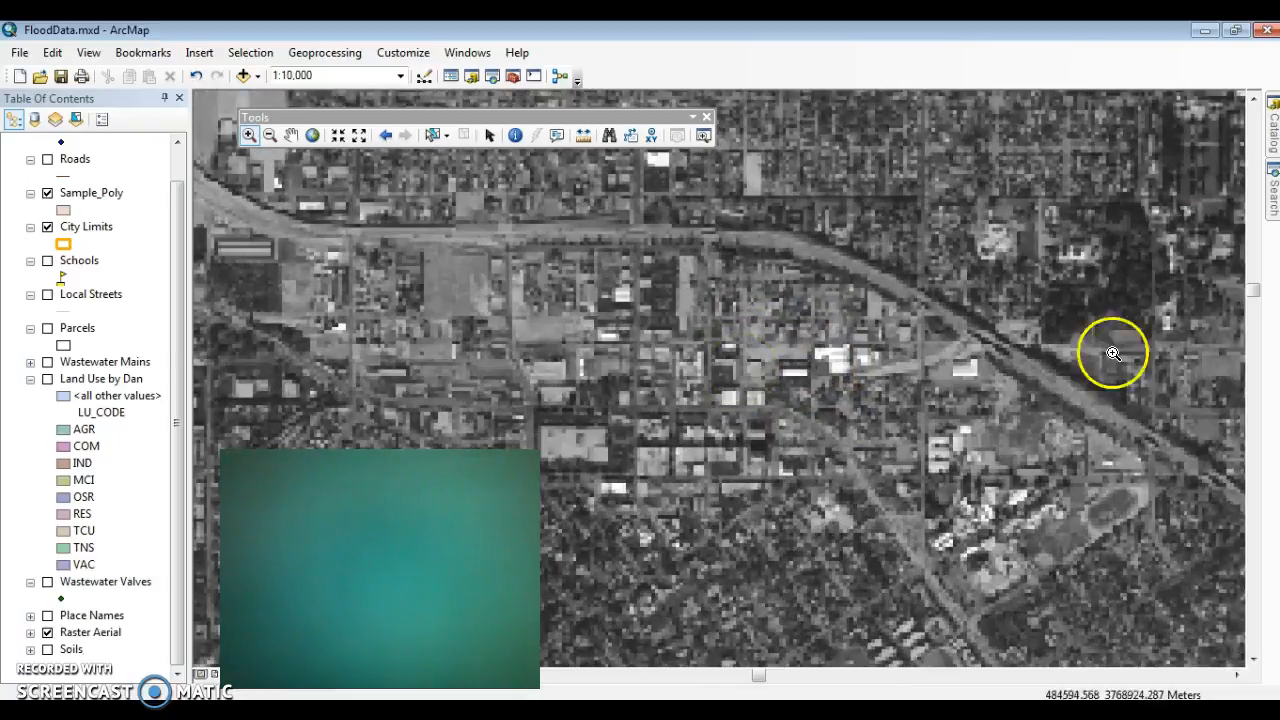
# Step: Identify a map location just north of the diagonal freeway and copy its easting and northing coordinates
pyautogui.moveTo(1270, 175)
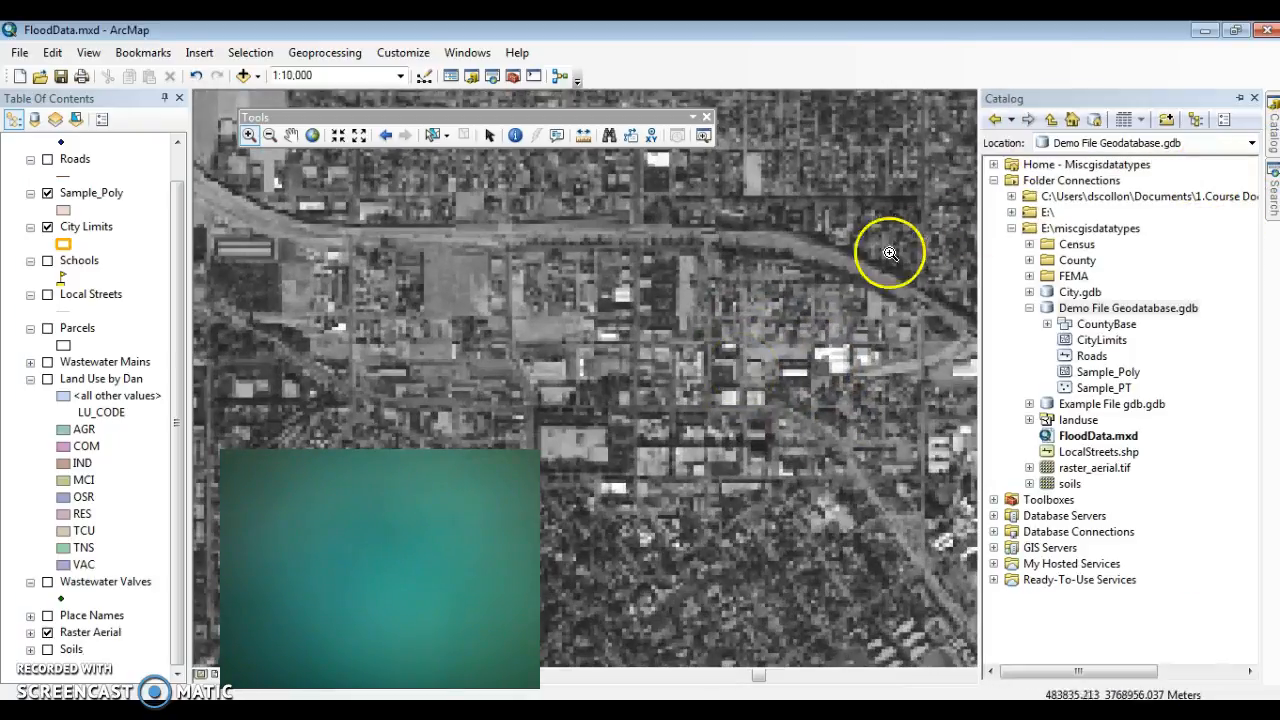
pyautogui.click(516, 136)
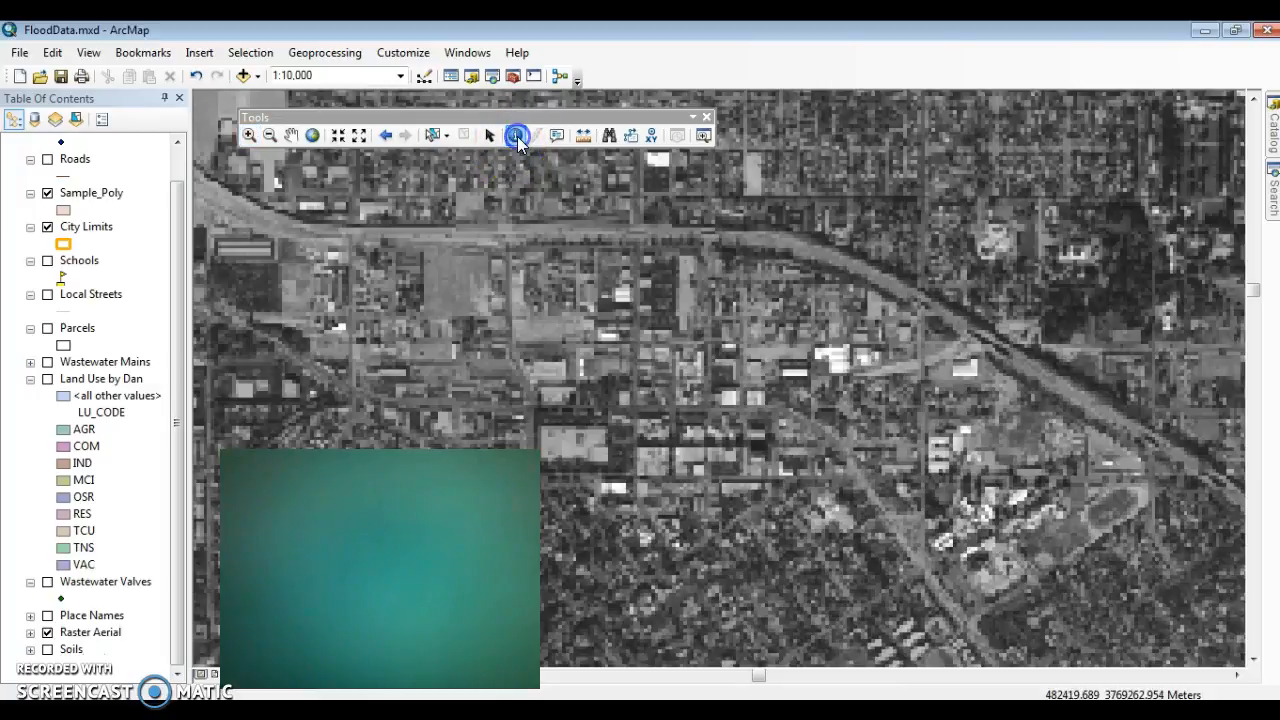
pyautogui.click(910, 263)
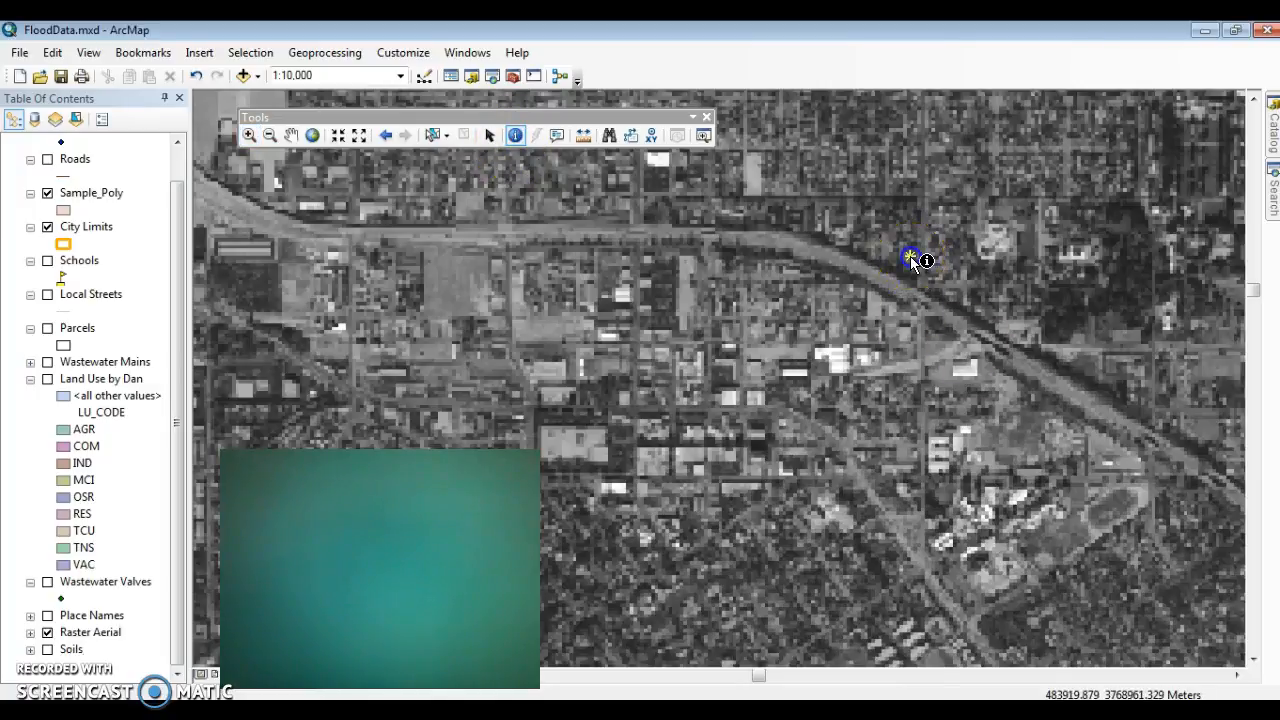
pyautogui.click(797, 366)
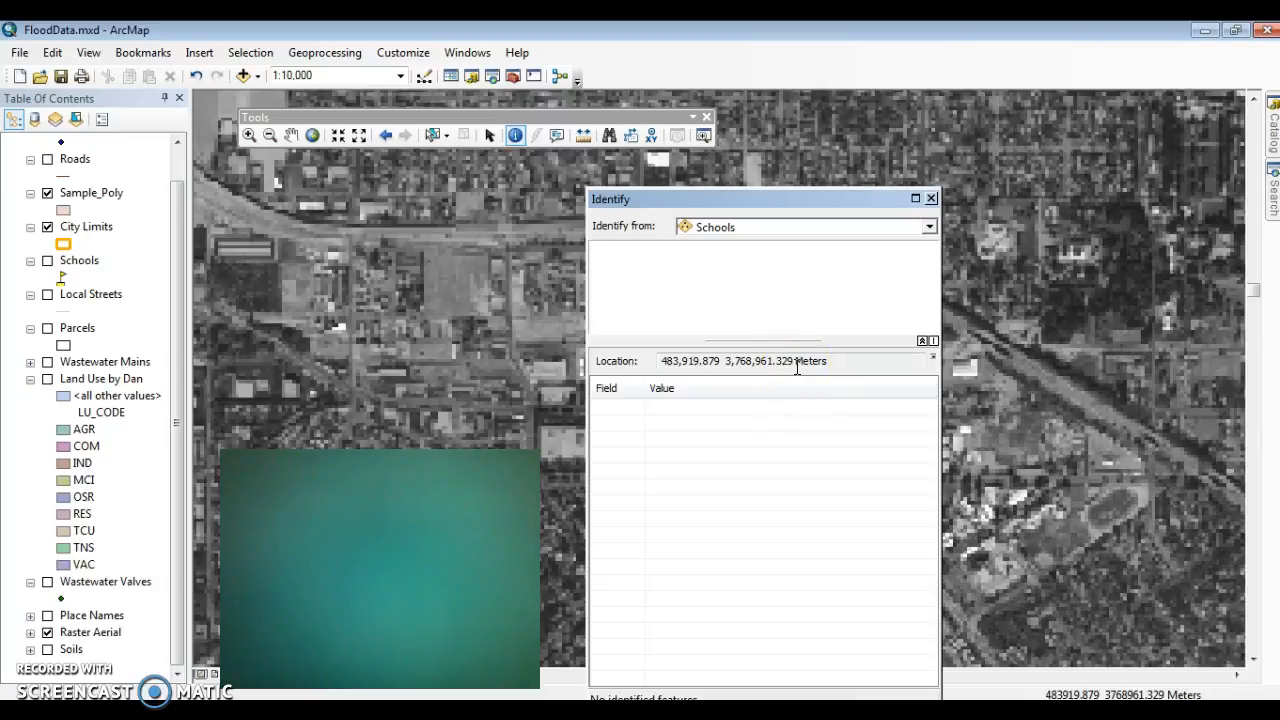
pyautogui.moveTo(791, 366); pyautogui.dragTo(594, 358)
pyautogui.hotkey('ctrl', 'c')
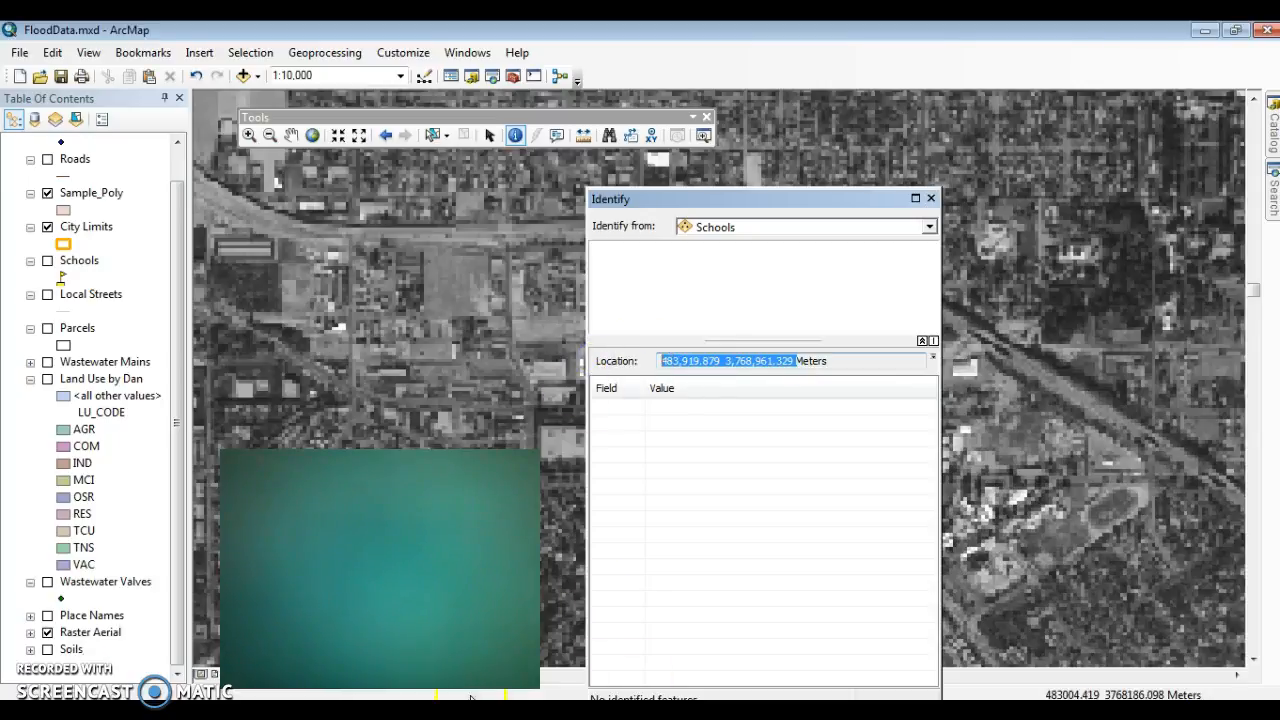
# Step: Paste the copied coordinates into the blank Word document, return to ArcMap and close the Identify results
pyautogui.click(597, 712)
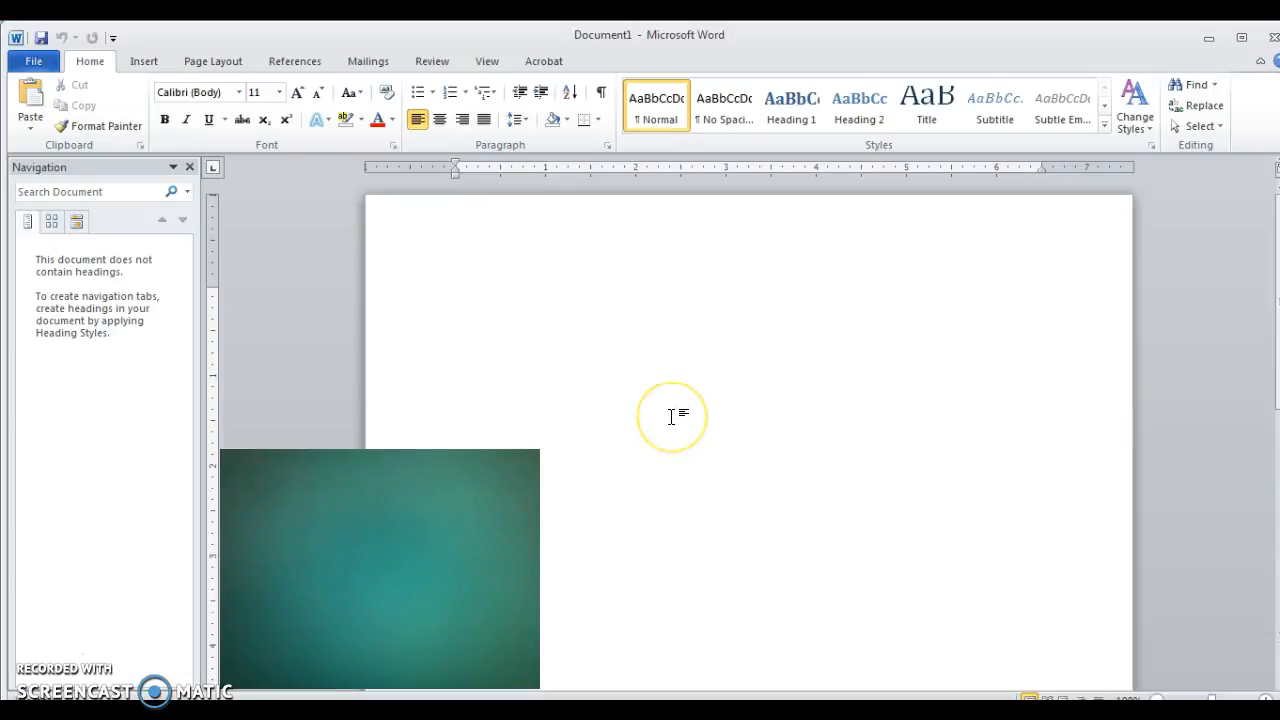
pyautogui.hotkey('ctrl', 'v')
pyautogui.hotkey('alt', 'Tab')
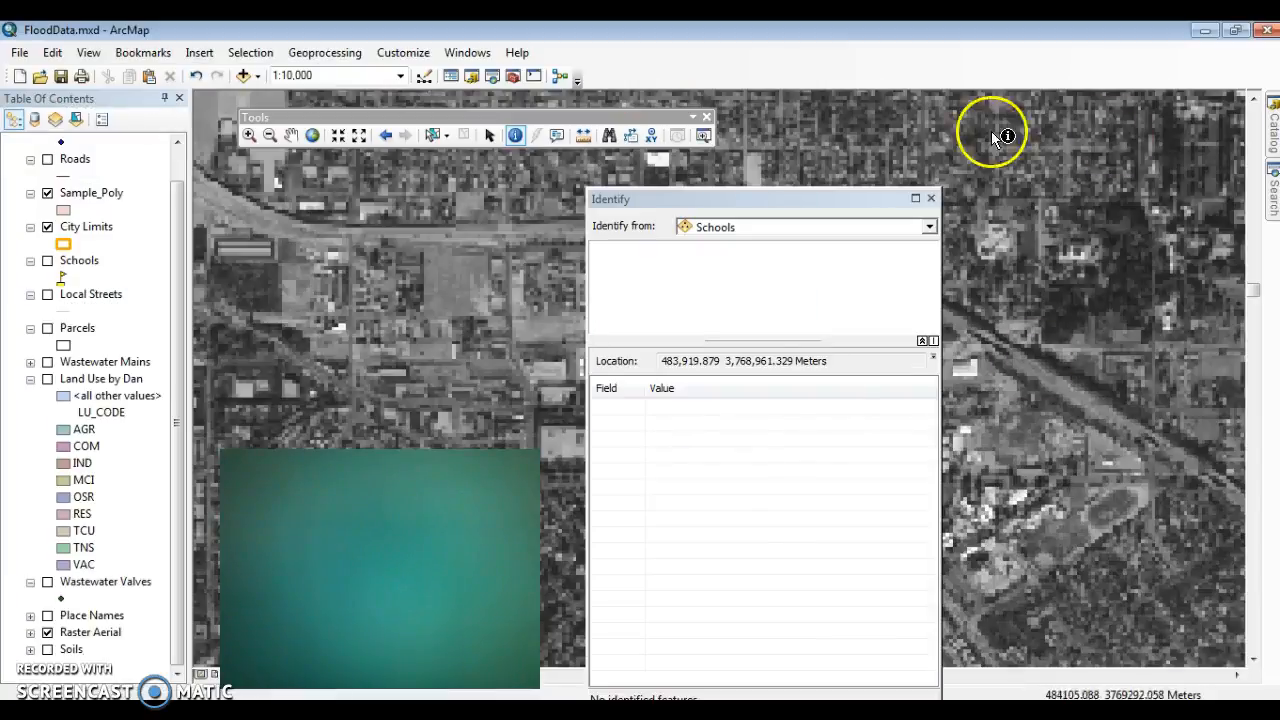
pyautogui.click(929, 200)
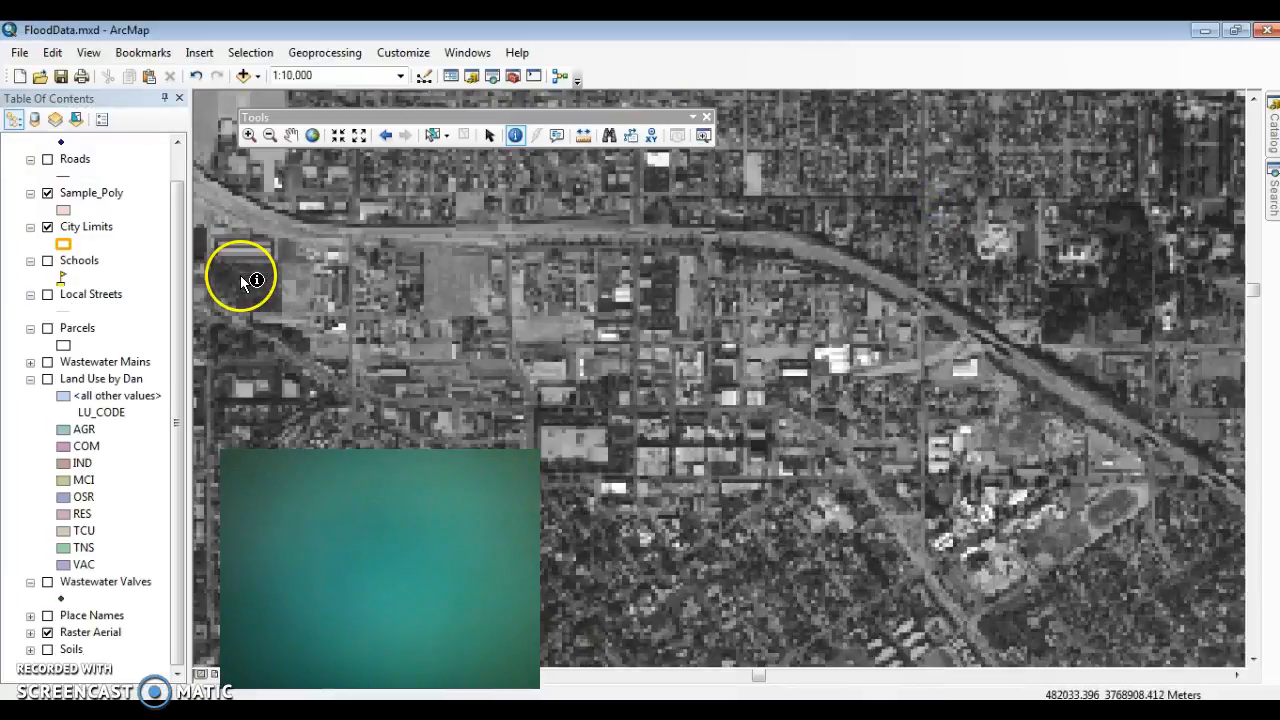
# Step: Start editing the Sample_Poly layer and activate the Polygon construction tool with the Sample_Poly template
pyautogui.rightClick(96, 198)
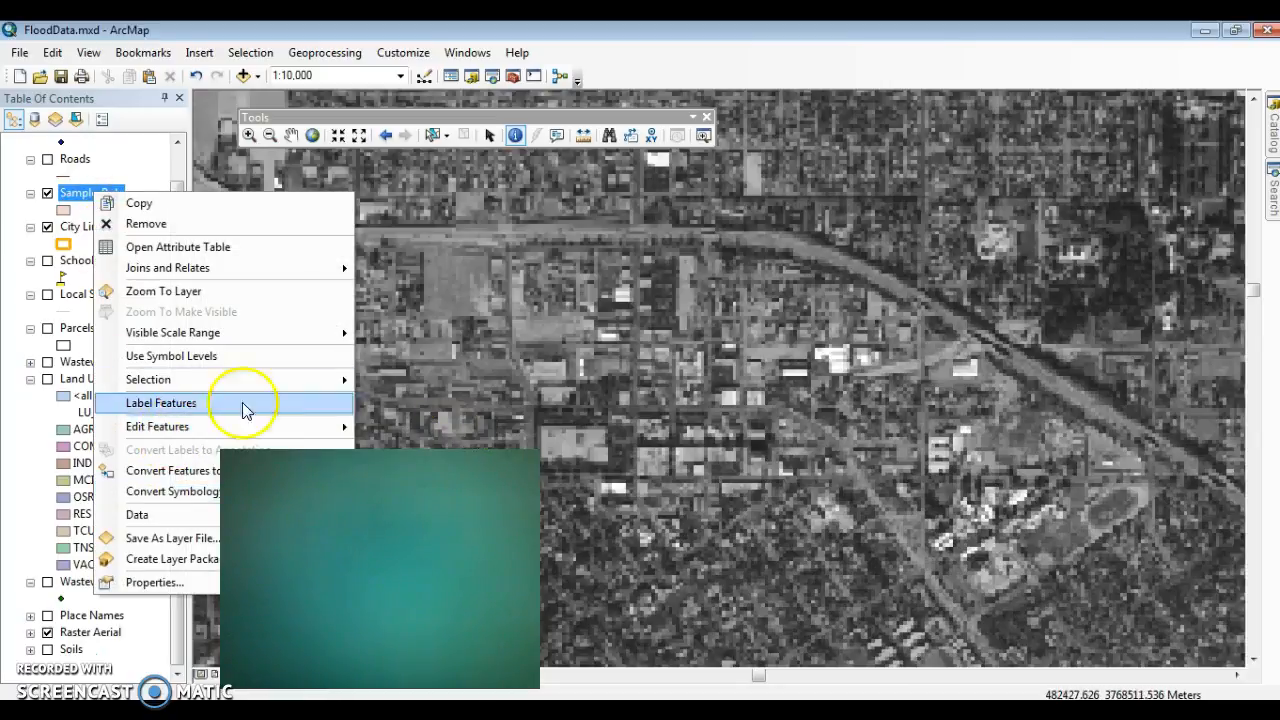
pyautogui.moveTo(250, 428)
pyautogui.click(375, 434)
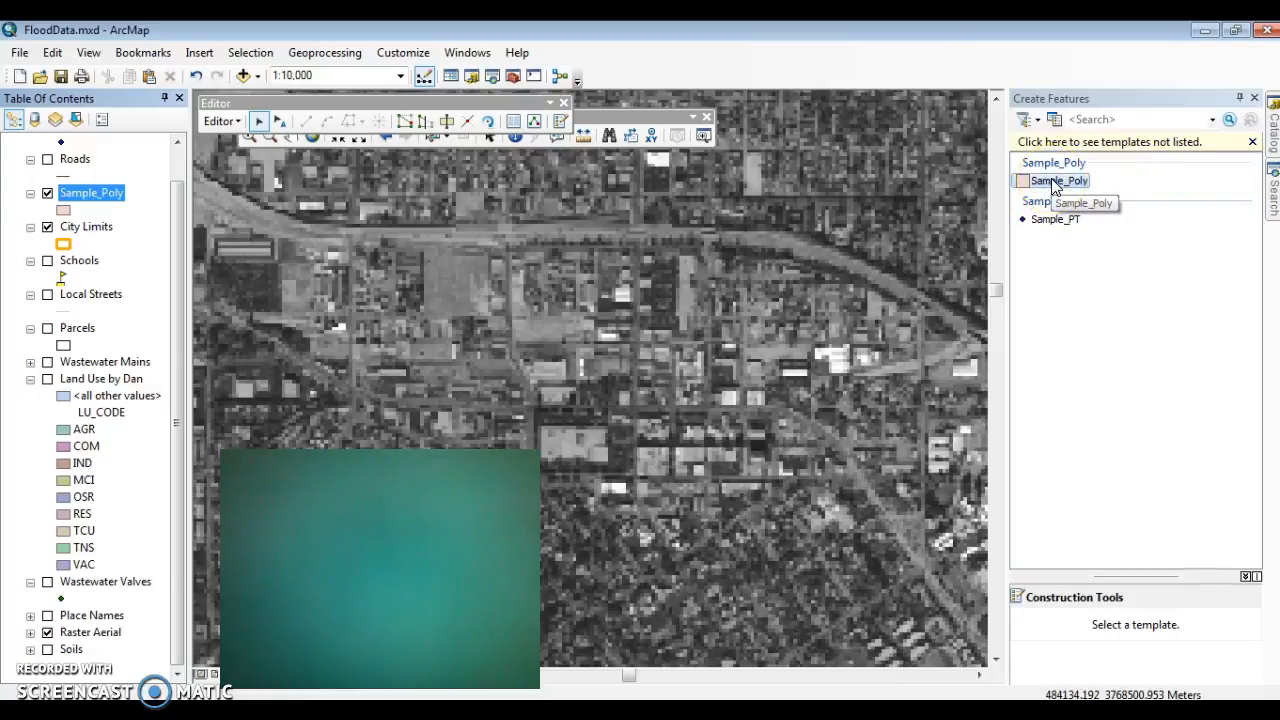
pyautogui.click(381, 140)
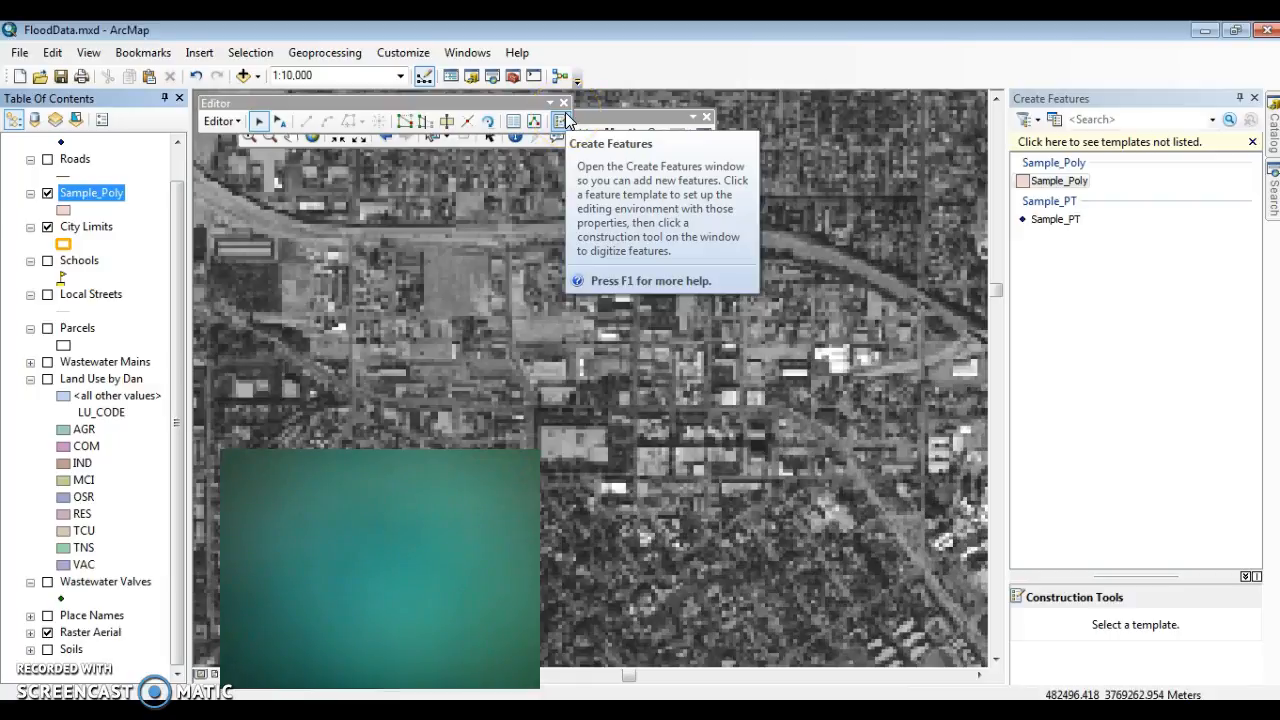
pyautogui.click(1033, 186)
pyautogui.click(1050, 627)
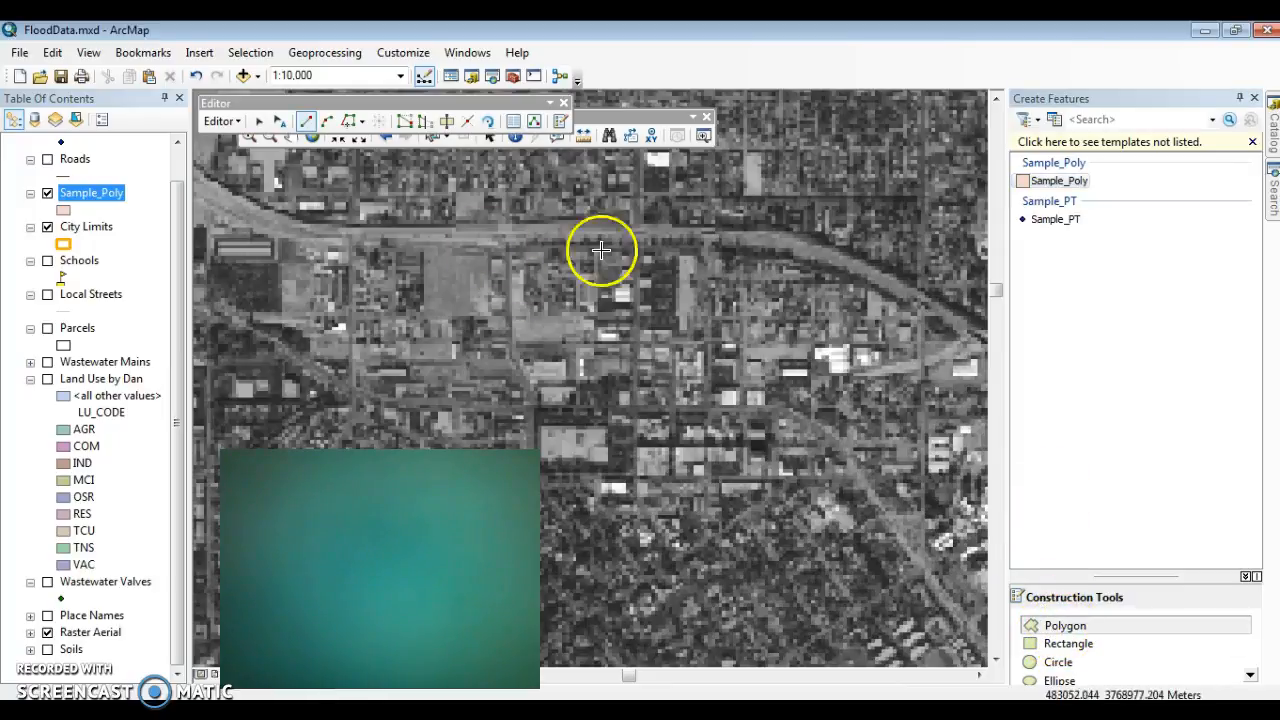
# Step: Draw a triangular Sample_Poly polygon across the diagonal freeway and a small four-sided one just south of it
pyautogui.click(793, 250)
pyautogui.click(833, 219)
pyautogui.doubleClick(913, 249)
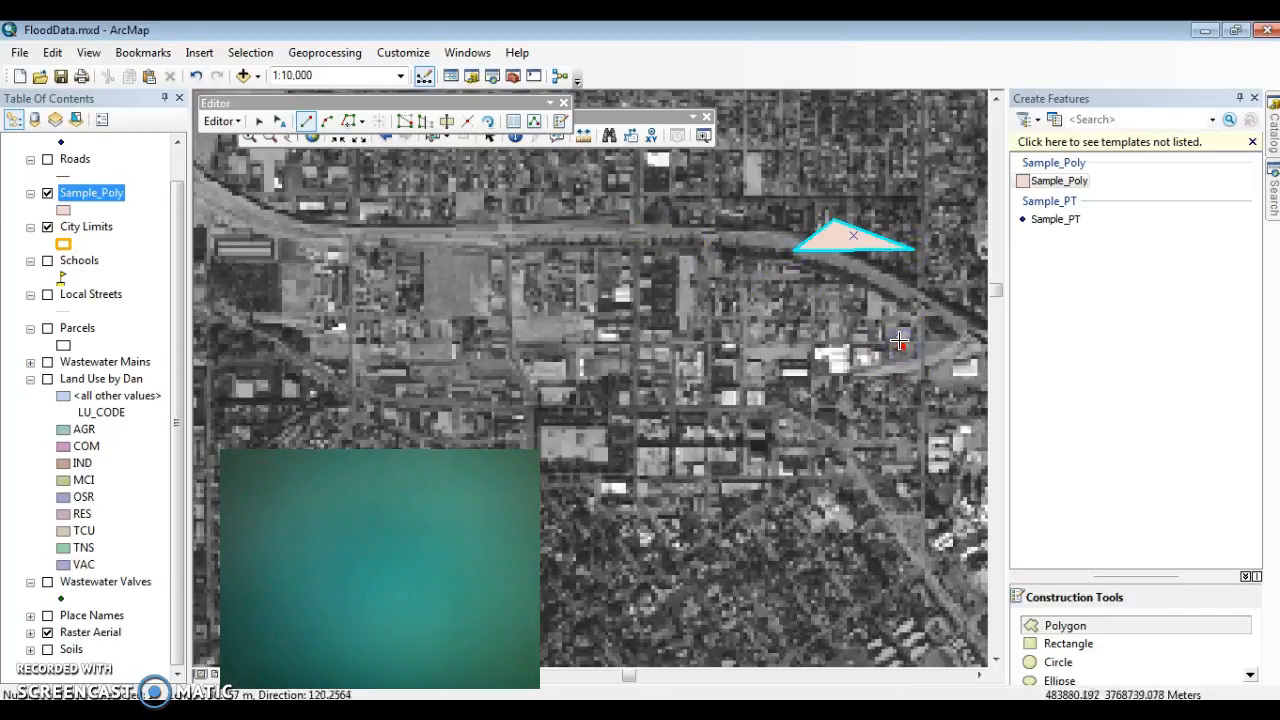
pyautogui.click(897, 376)
pyautogui.click(835, 352)
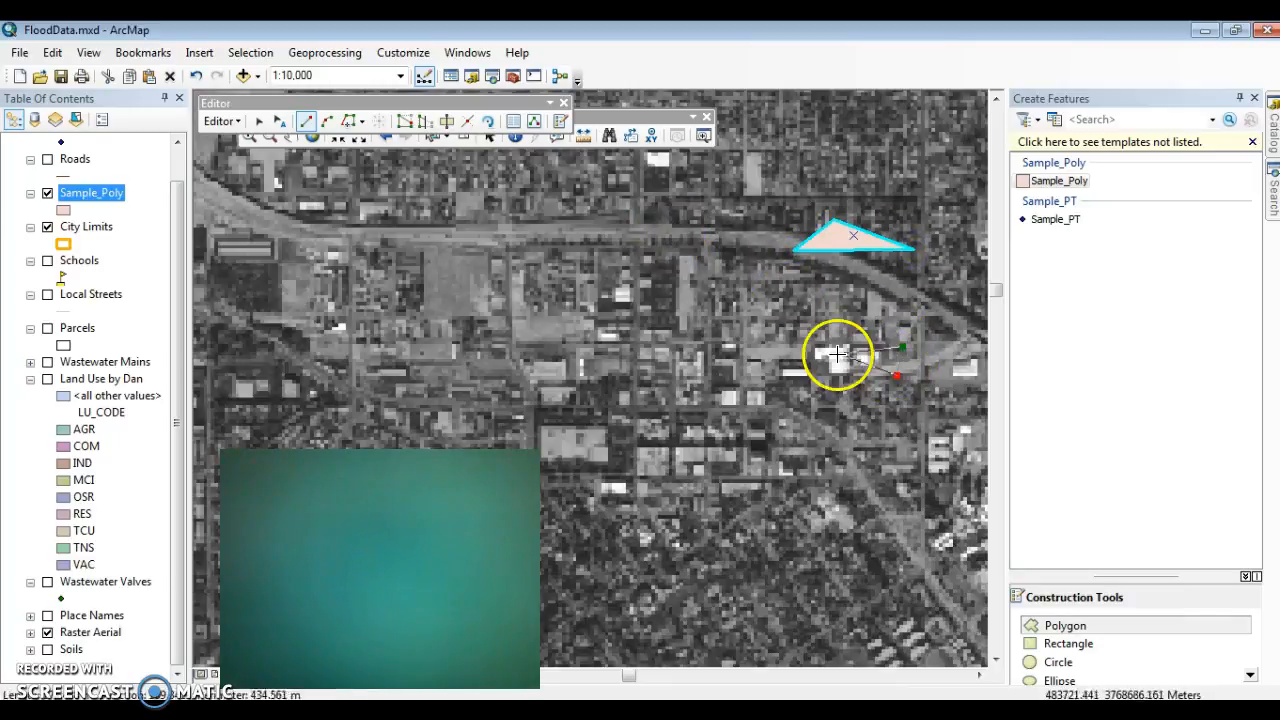
pyautogui.doubleClick(869, 285)
# Step: Draw two larger four-sided Sample_Poly polygons, one west of the small polygon and one south of it
pyautogui.click(743, 298)
pyautogui.click(625, 295)
pyautogui.click(633, 347)
pyautogui.doubleClick(711, 410)
pyautogui.click(772, 458)
pyautogui.click(871, 490)
pyautogui.click(851, 545)
pyautogui.doubleClick(742, 538)
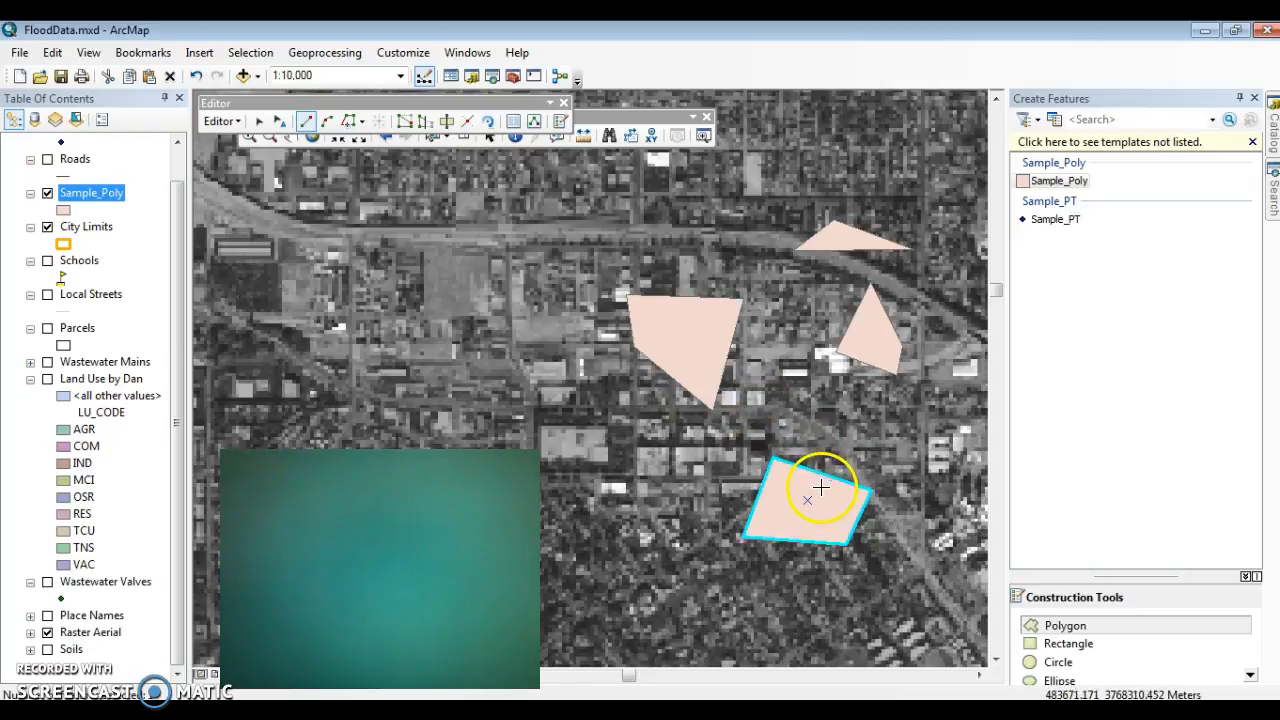
# Step: Begin another Sample_Poly polygon with three vertices west of the existing polygons and open Absolute X, Y entry for its next vertex
pyautogui.click(567, 387)
pyautogui.click(591, 428)
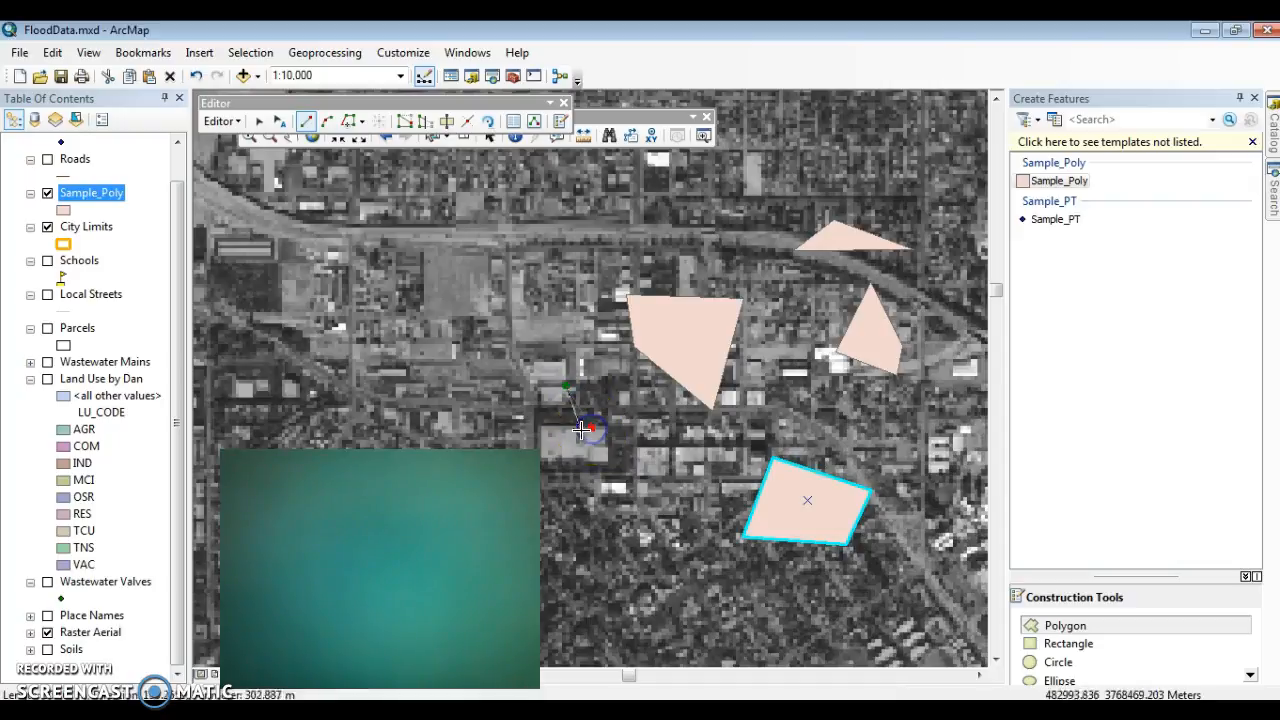
pyautogui.click(462, 366)
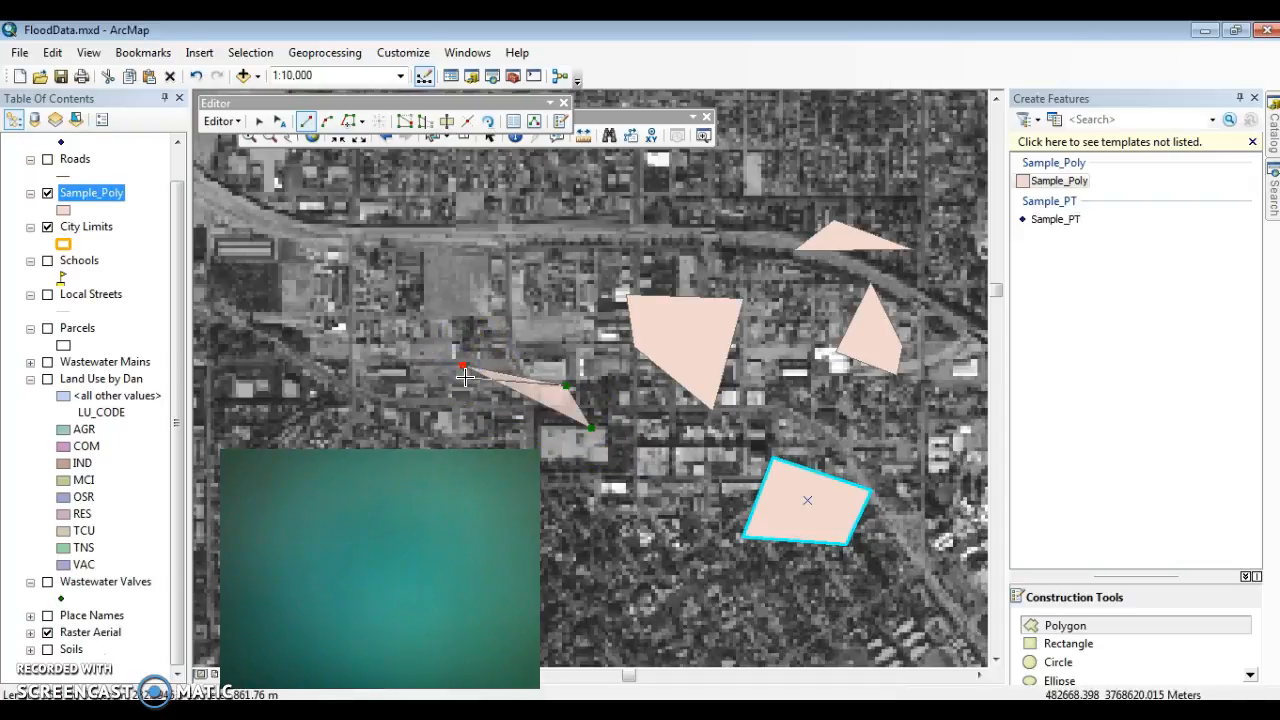
pyautogui.rightClick(514, 315)
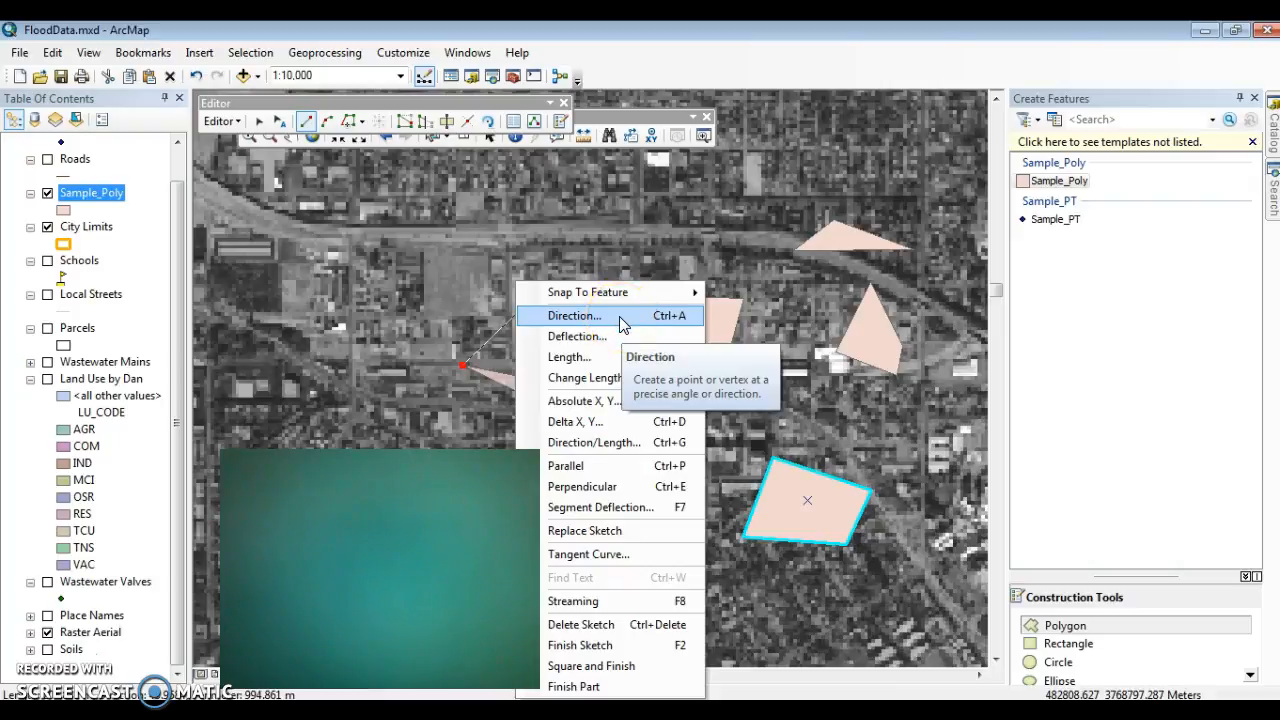
pyautogui.click(617, 356)
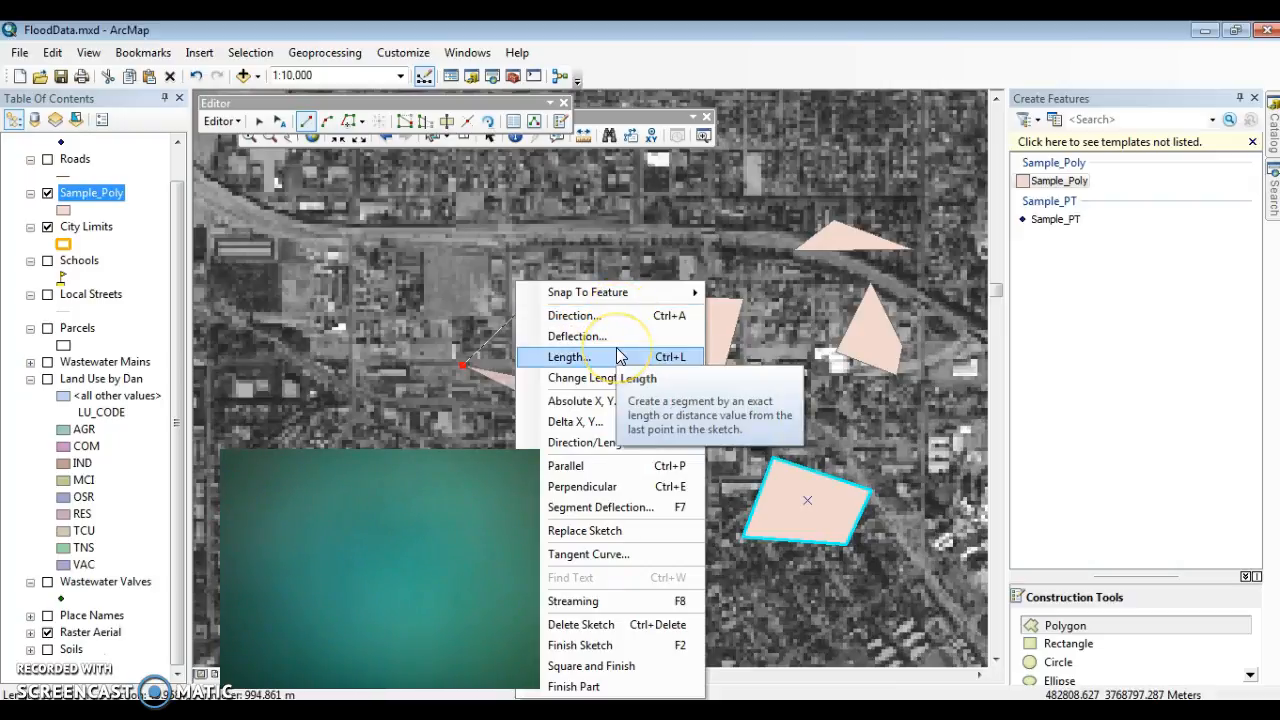
pyautogui.click(600, 401)
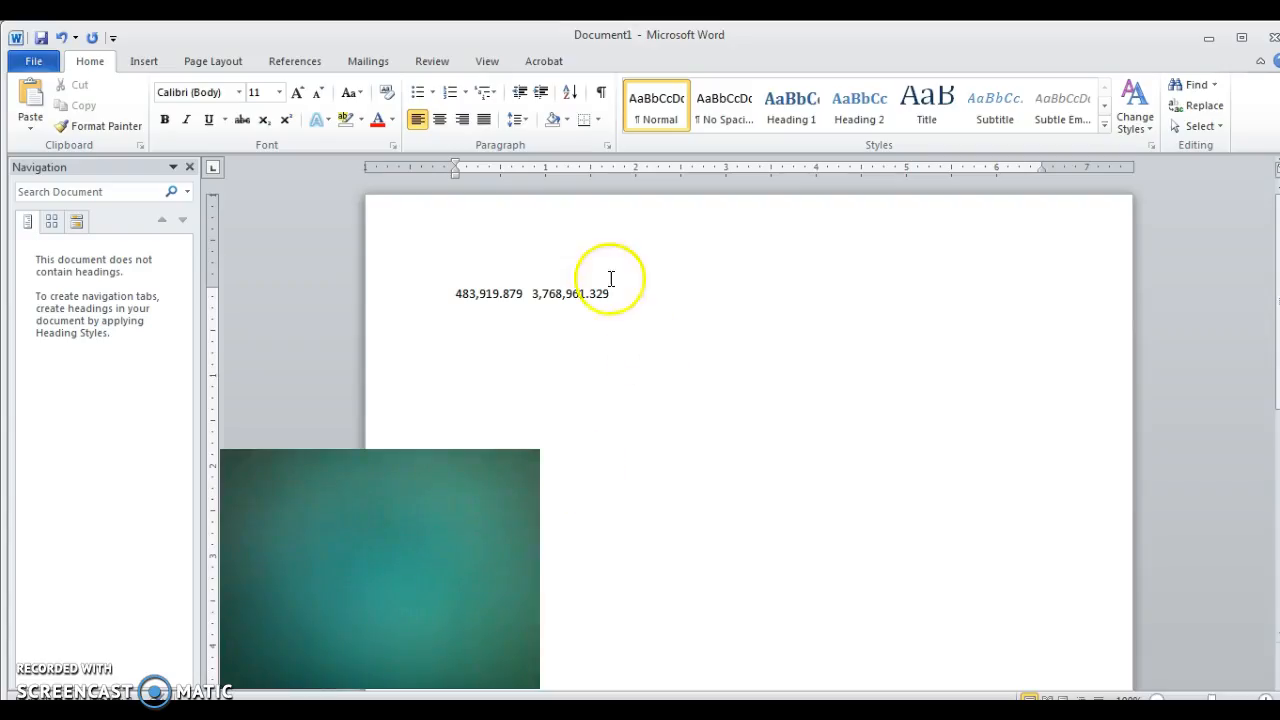
# Step: Copy the easting 483,919.879 from the Word document and enter it as the vertex's X value in ArcMap
pyautogui.doubleClick(523, 290)
pyautogui.click(523, 292)
pyautogui.moveTo(523, 291); pyautogui.dragTo(408, 297)
pyautogui.hotkey('ctrl', 'c')
pyautogui.hotkey('alt', 'Tab')
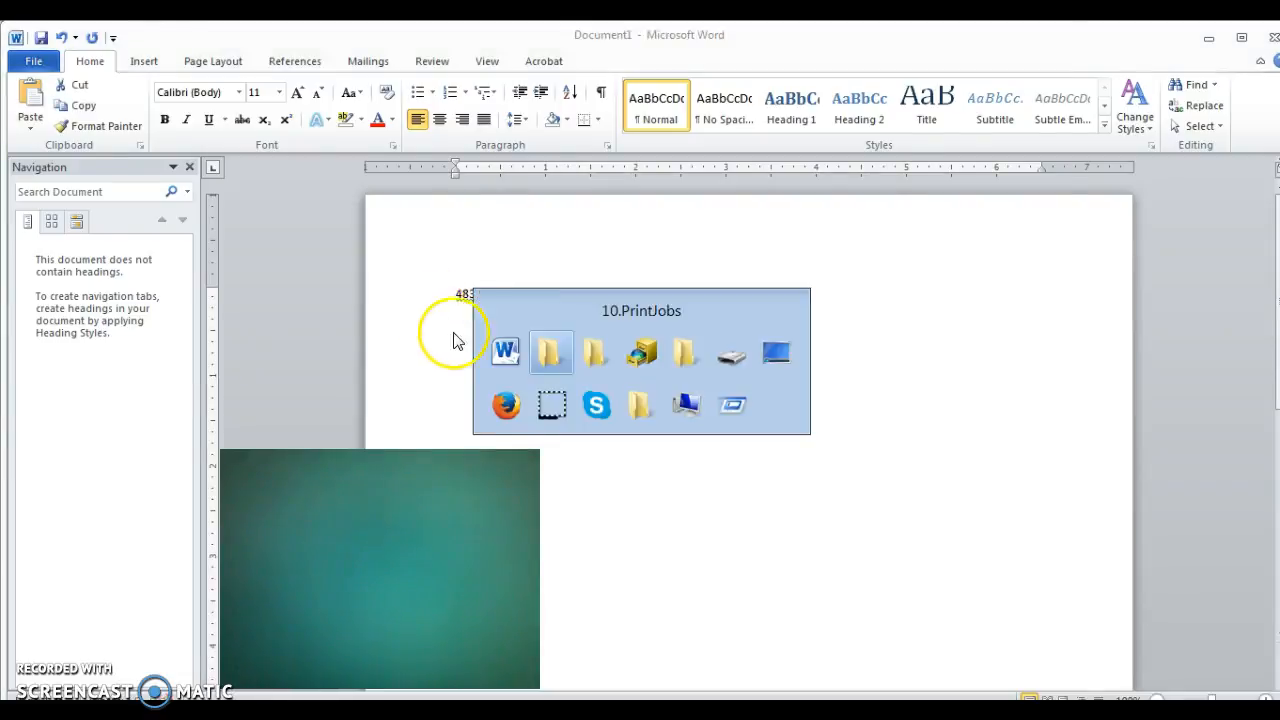
pyautogui.hotkey('alt', 'Tab')
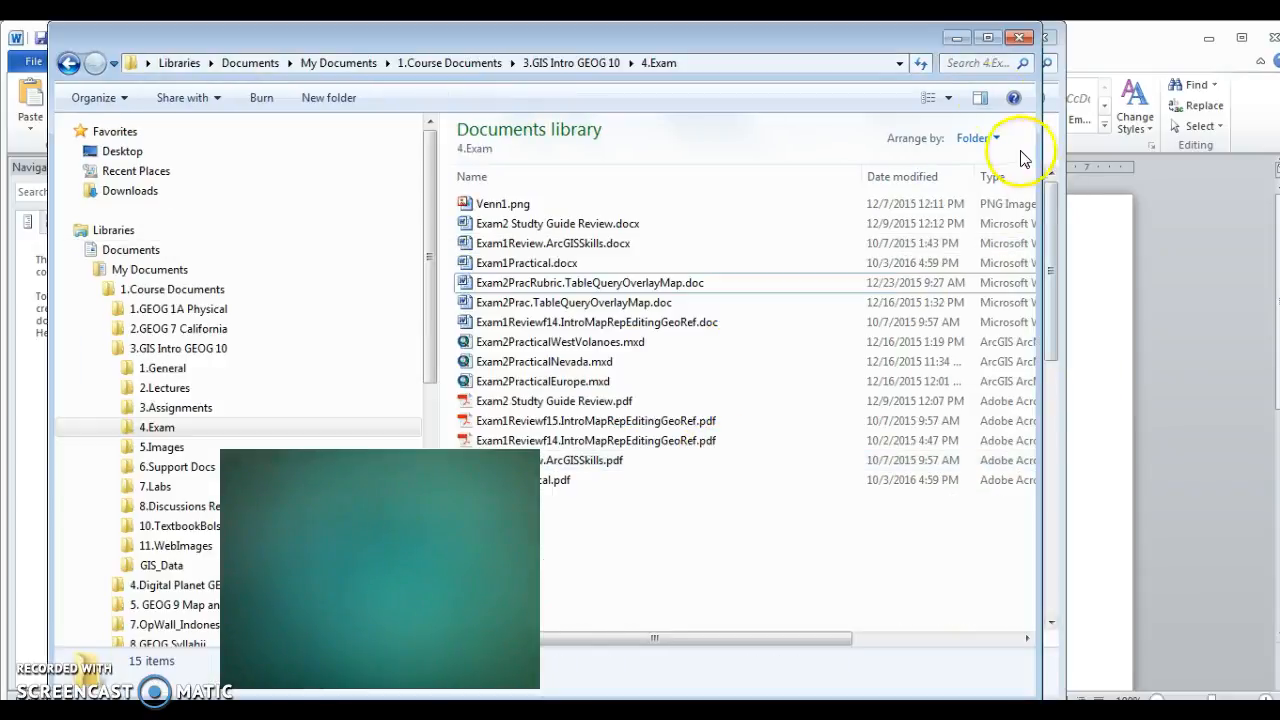
pyautogui.click(966, 40)
pyautogui.click(973, 40)
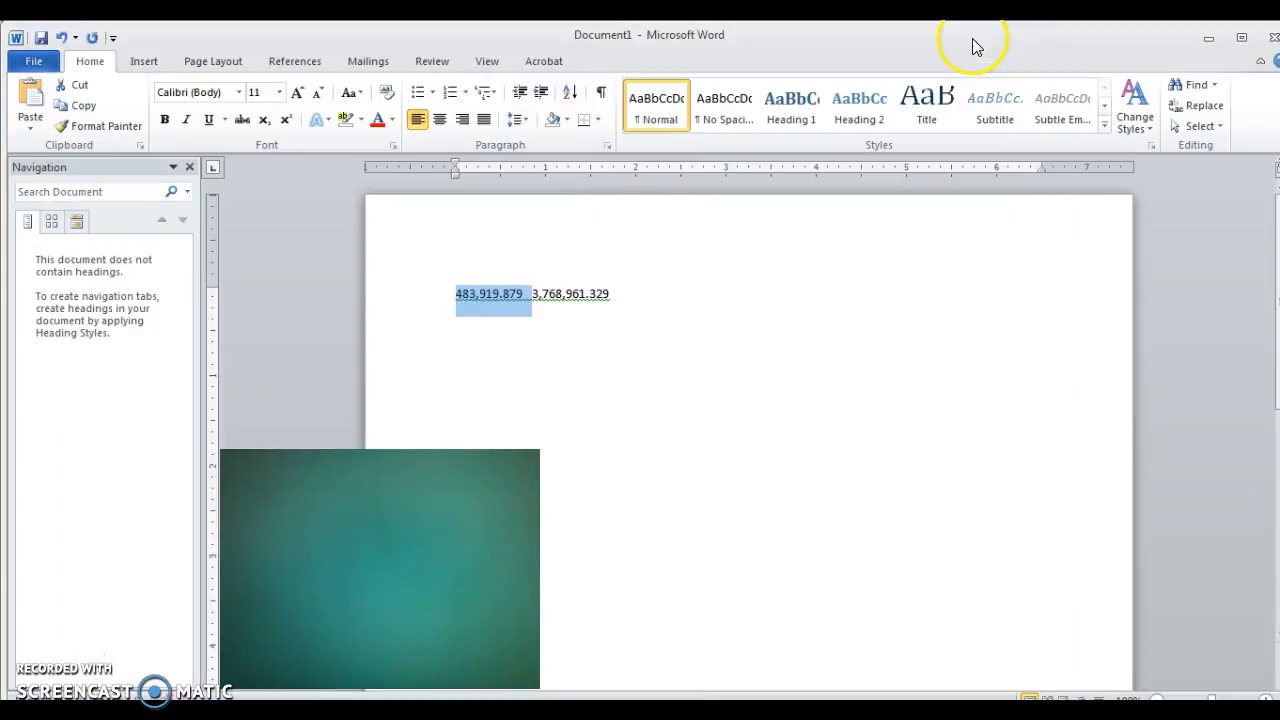
pyautogui.click(1208, 38)
pyautogui.click(1207, 34)
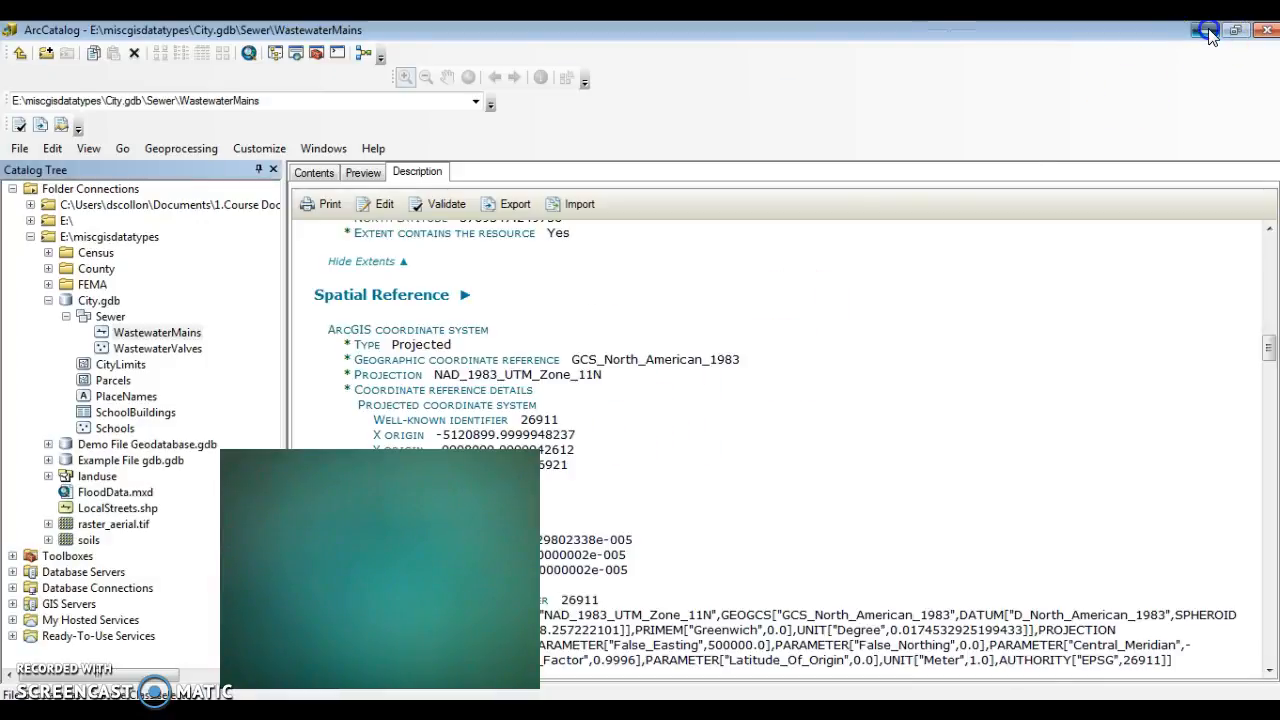
pyautogui.click(934, 38)
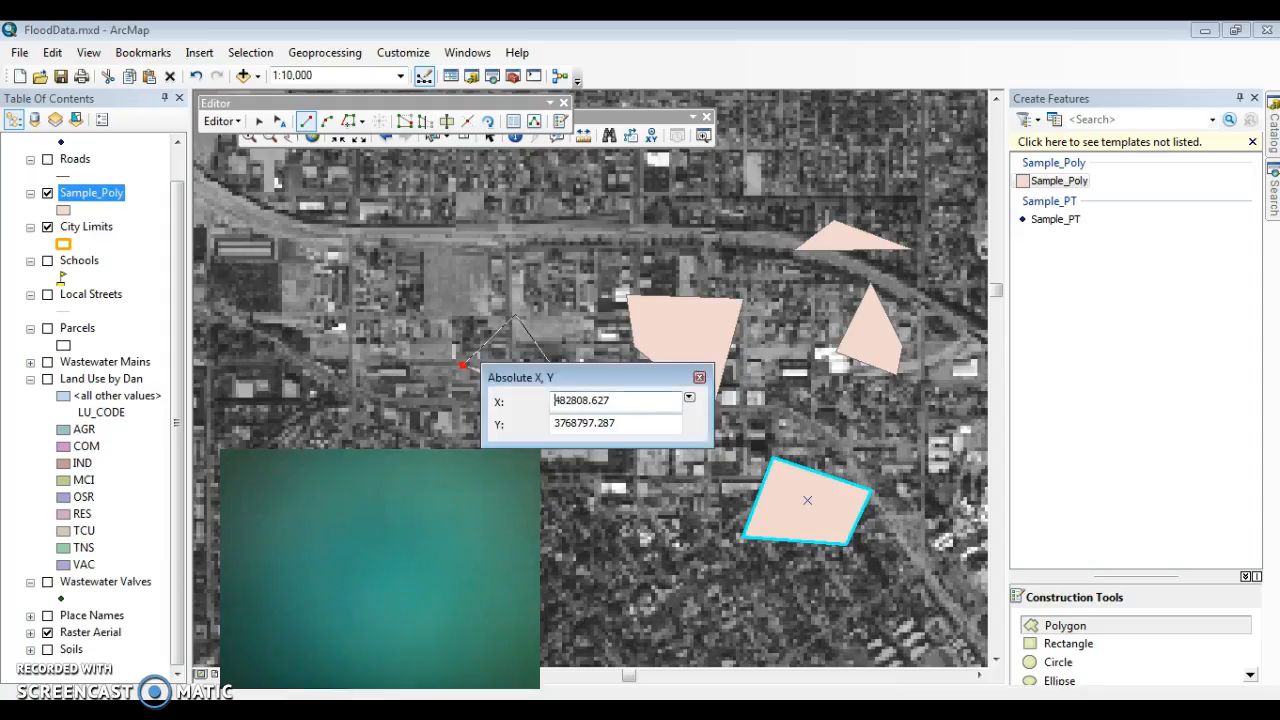
pyautogui.moveTo(621, 398); pyautogui.dragTo(518, 401)
pyautogui.hotkey('ctrl', 'v')
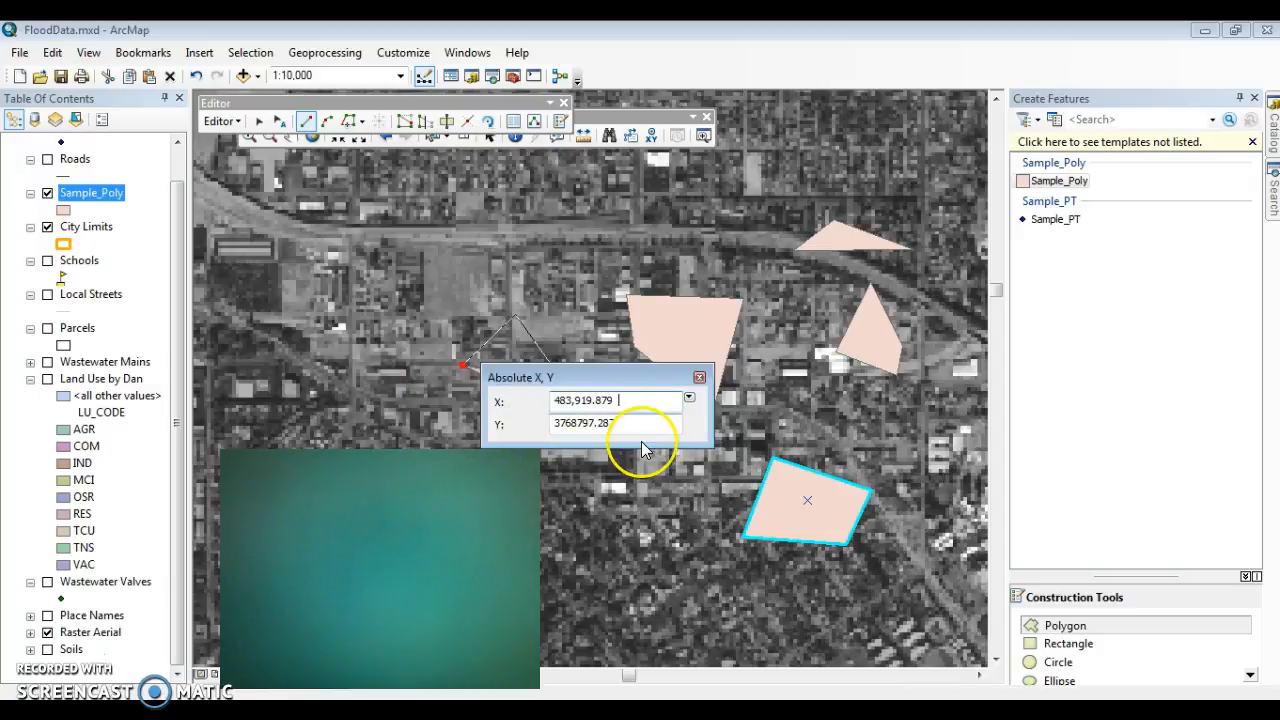
# Step: Copy the northing 3,768,961.329 from the Word document, enter it as the Y value and try to place the vertex
pyautogui.hotkey('alt', 'Tab')
pyautogui.hotkey('alt', 'Tab')
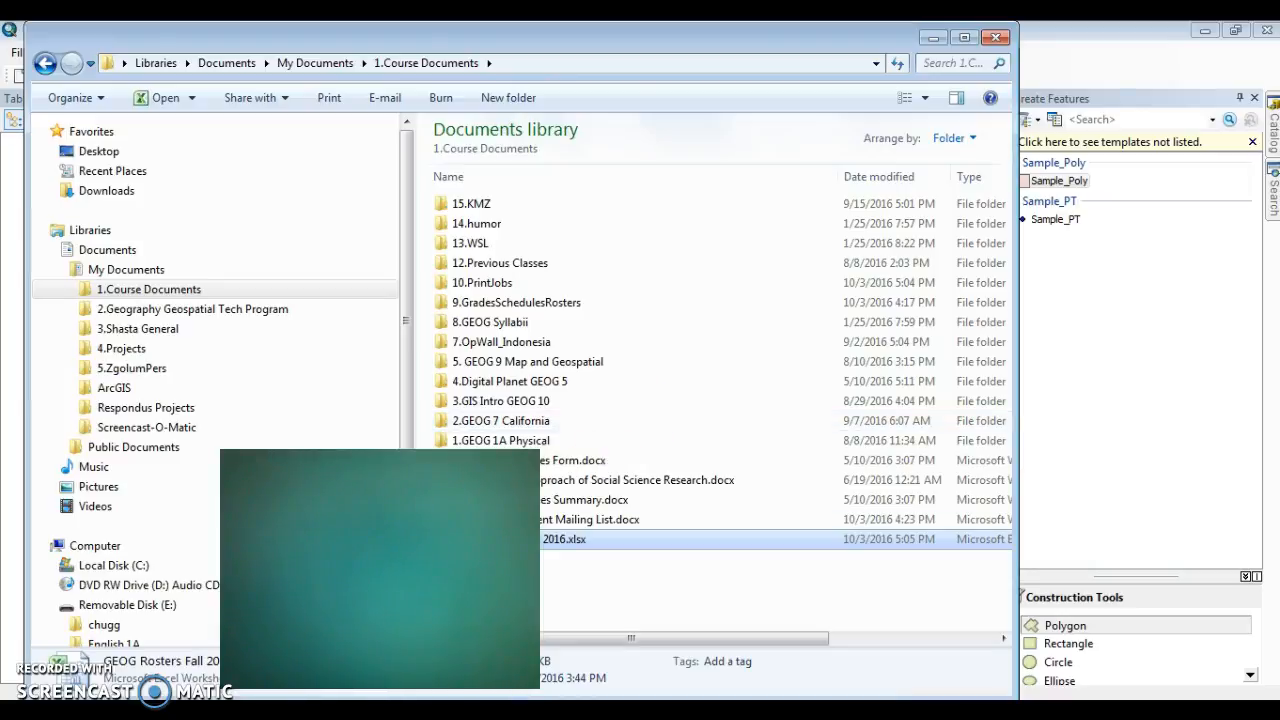
pyautogui.hotkey('alt', 'Tab')
pyautogui.click(608, 293)
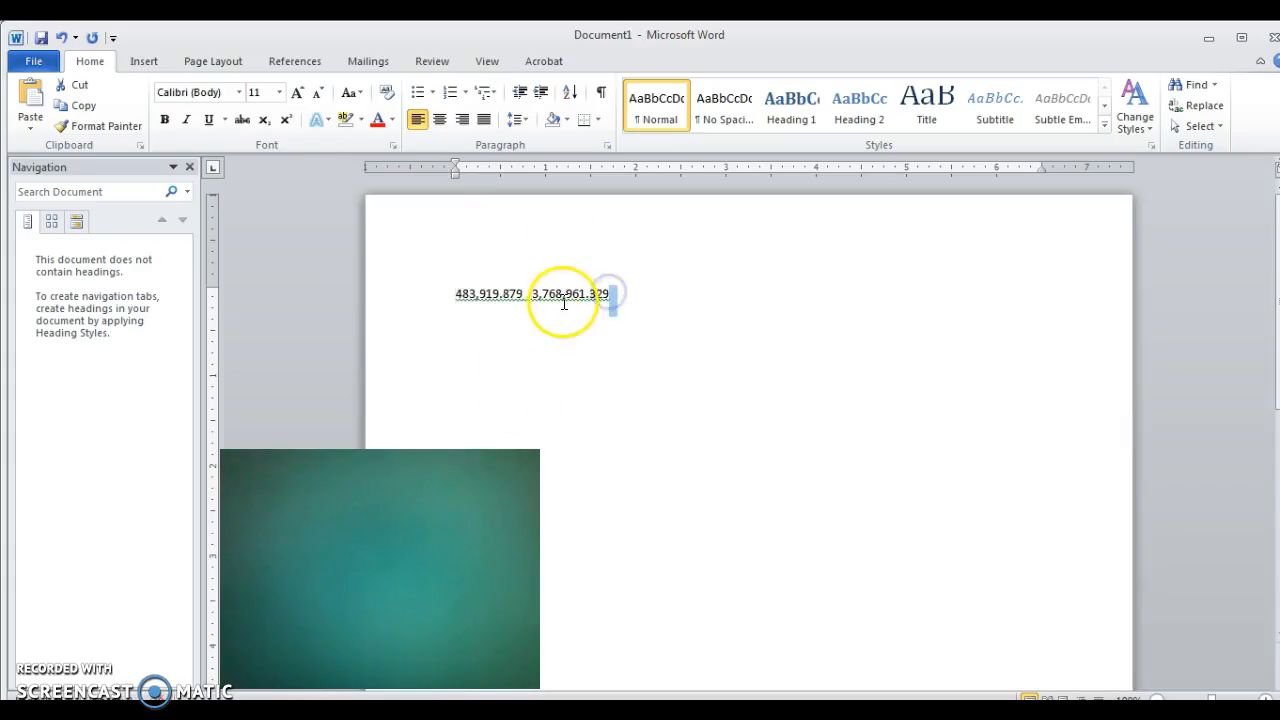
pyautogui.click(529, 300)
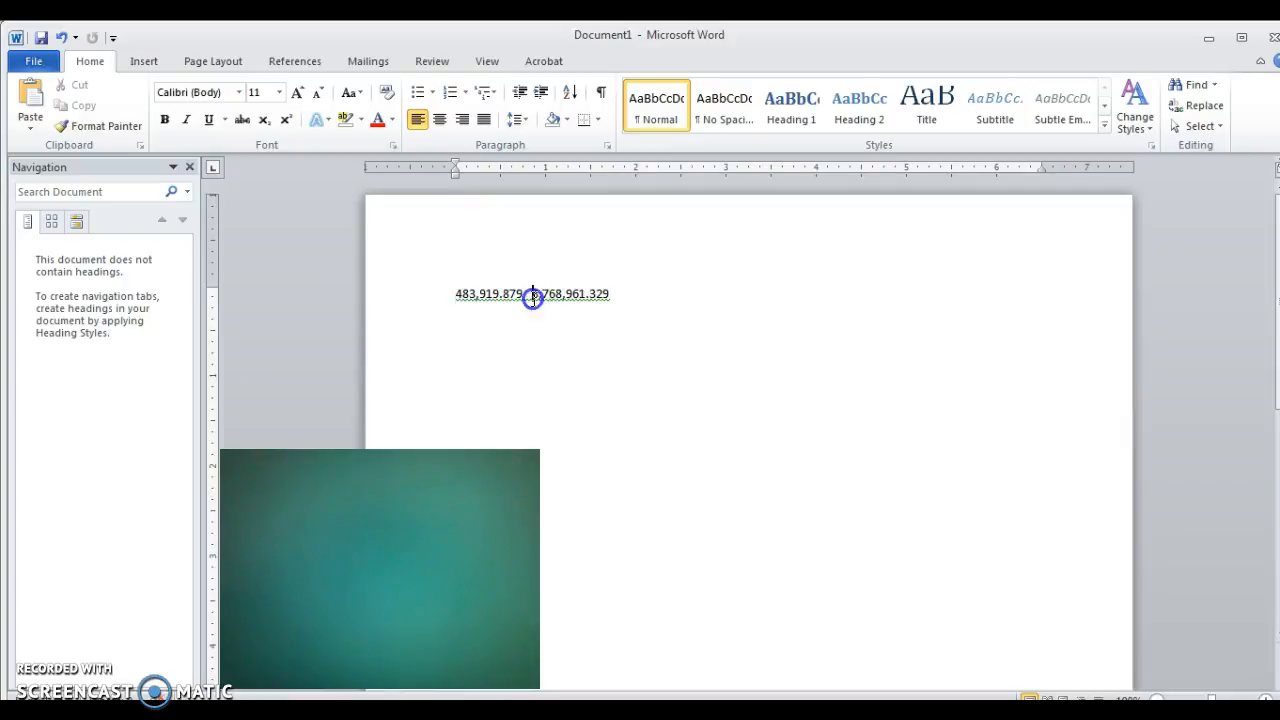
pyautogui.moveTo(533, 297); pyautogui.dragTo(596, 291)
pyautogui.hotkey('ctrl', 'c')
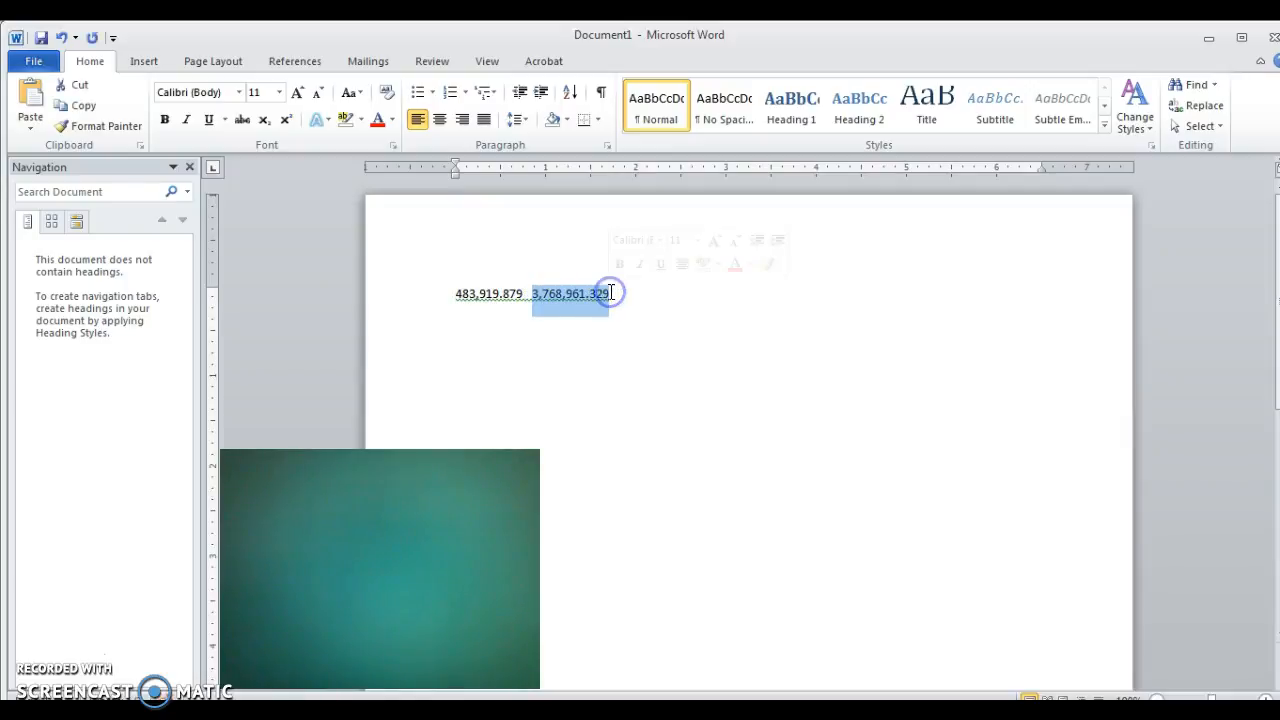
pyautogui.click(1217, 39)
pyautogui.click(1165, 351)
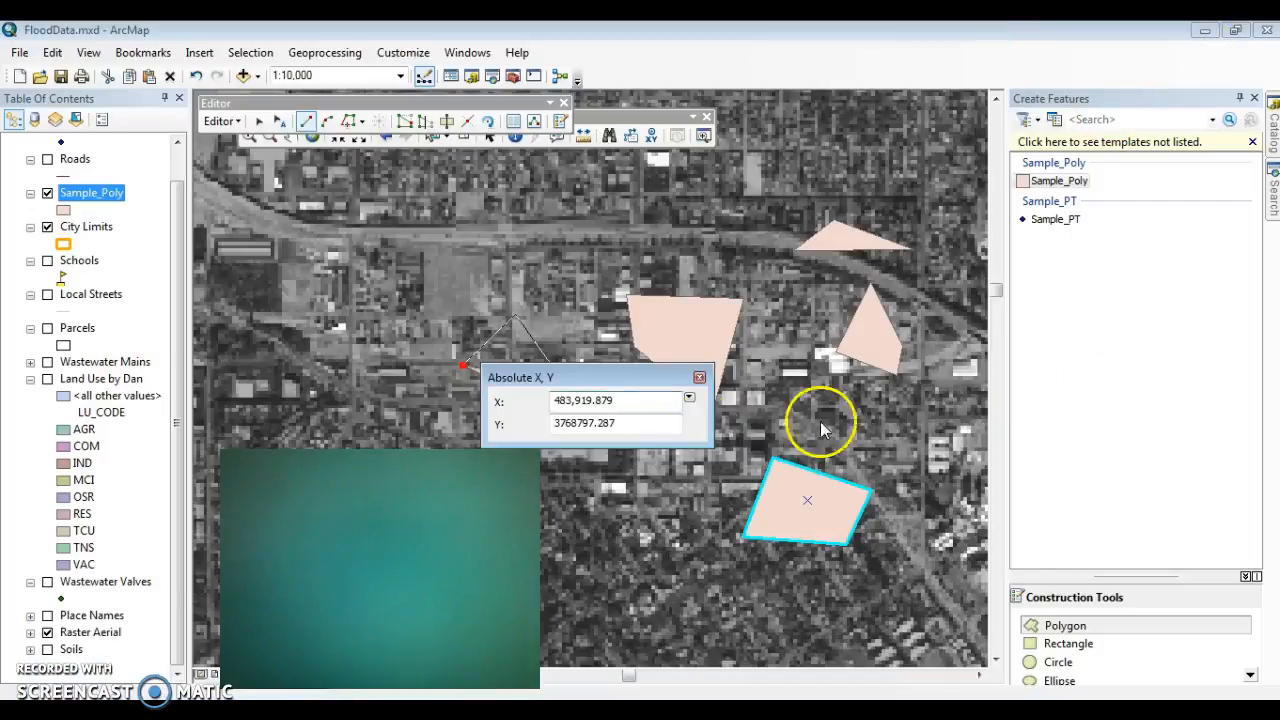
pyautogui.click(643, 423)
pyautogui.click(615, 421)
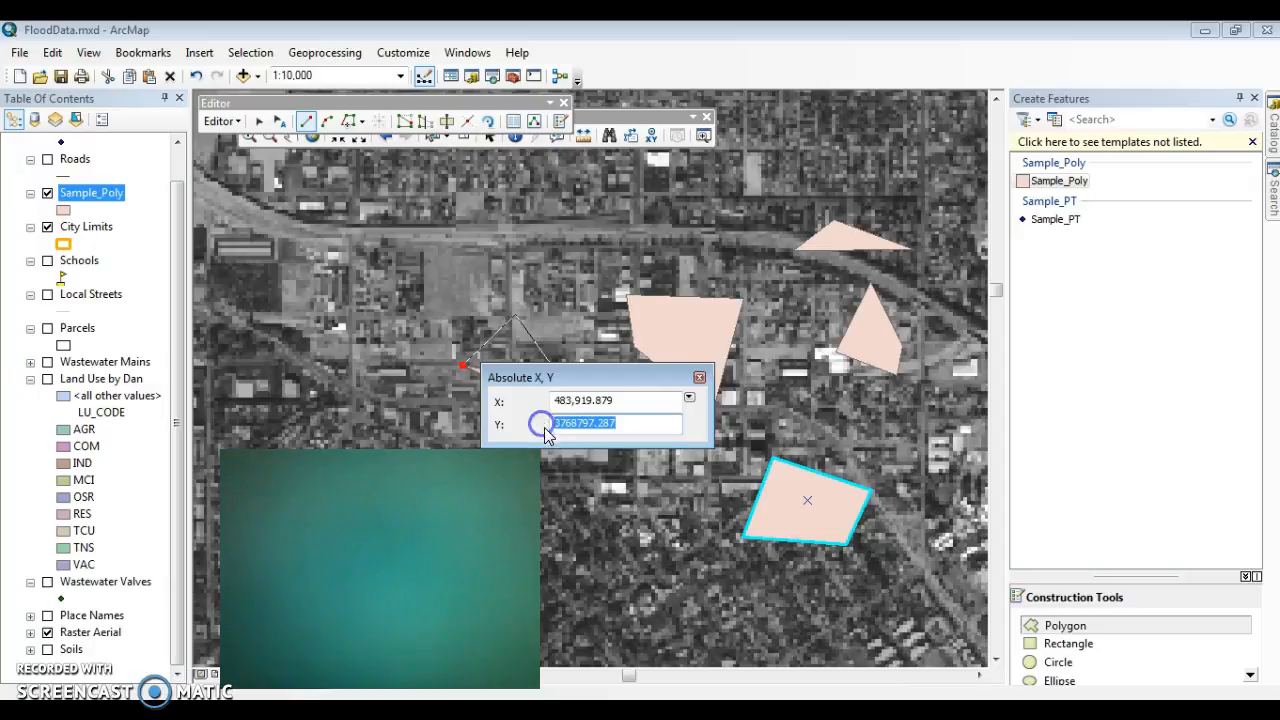
pyautogui.hotkey('ctrl', 'v')
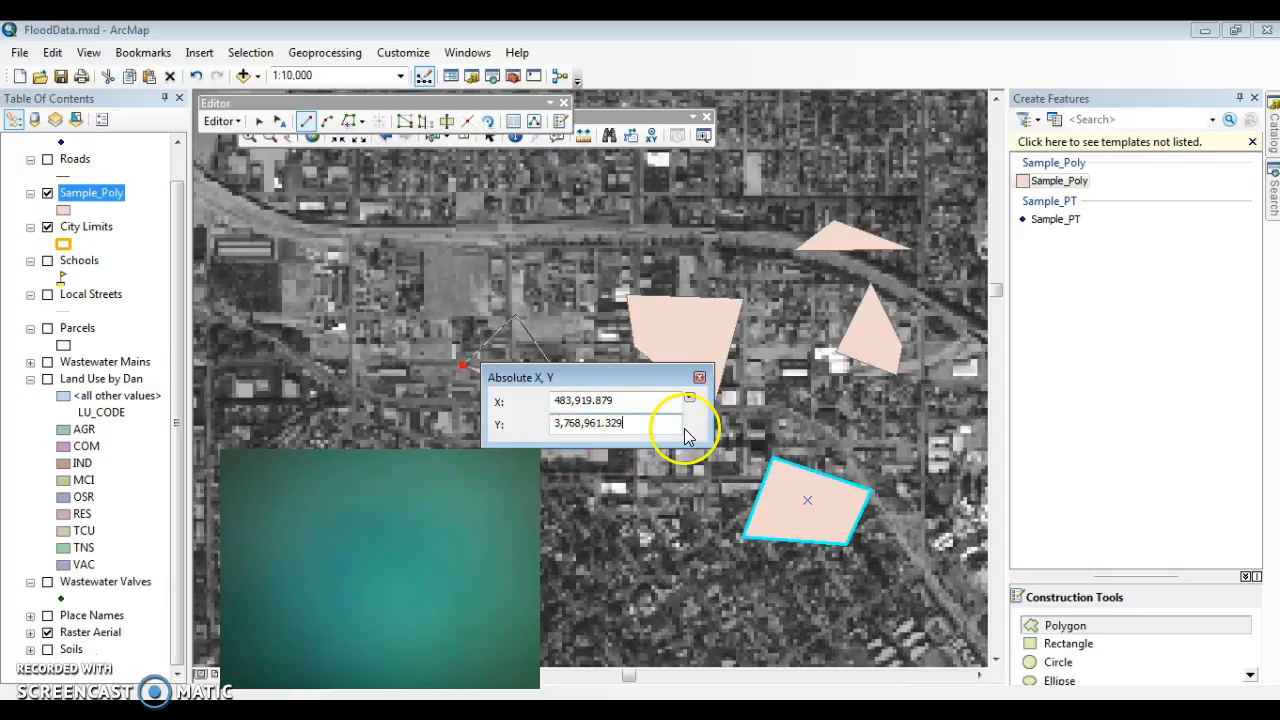
pyautogui.press('Return')
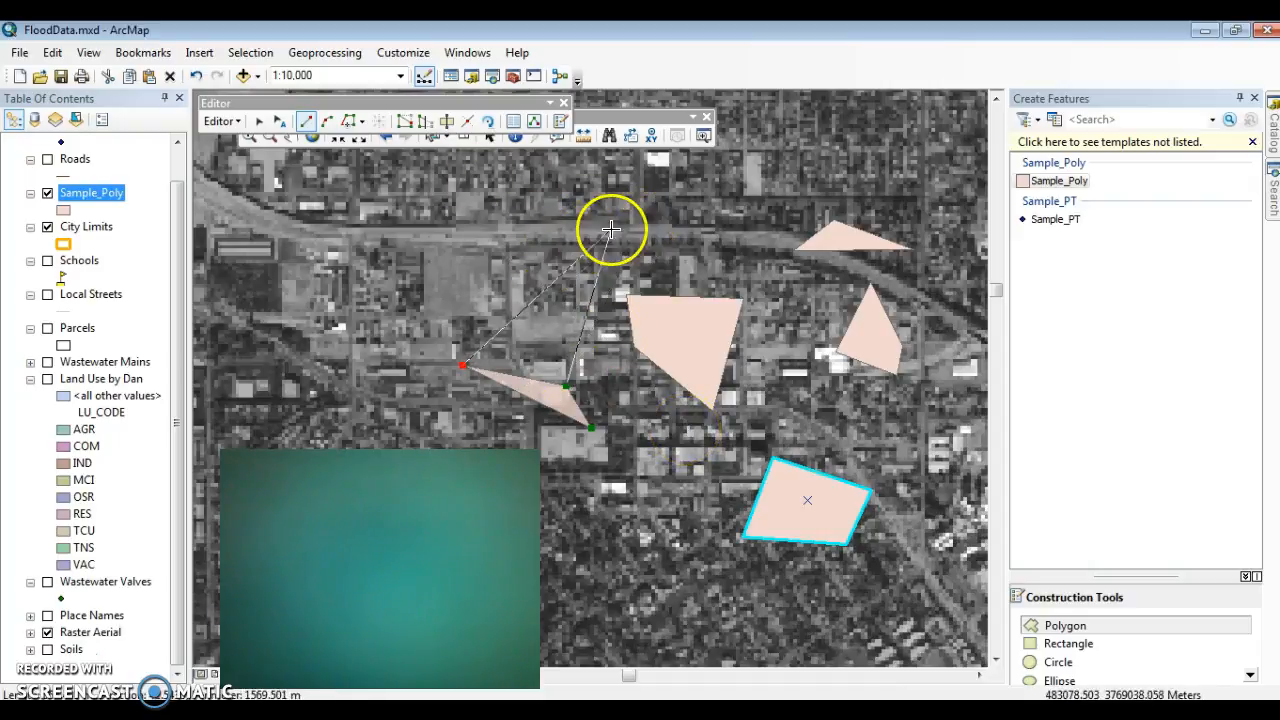
# Step: View the coordinate unit options for Absolute X, Y entry, close it without entering a value, and finish the three-vertex Sample_Poly polygon
pyautogui.rightClick(599, 199)
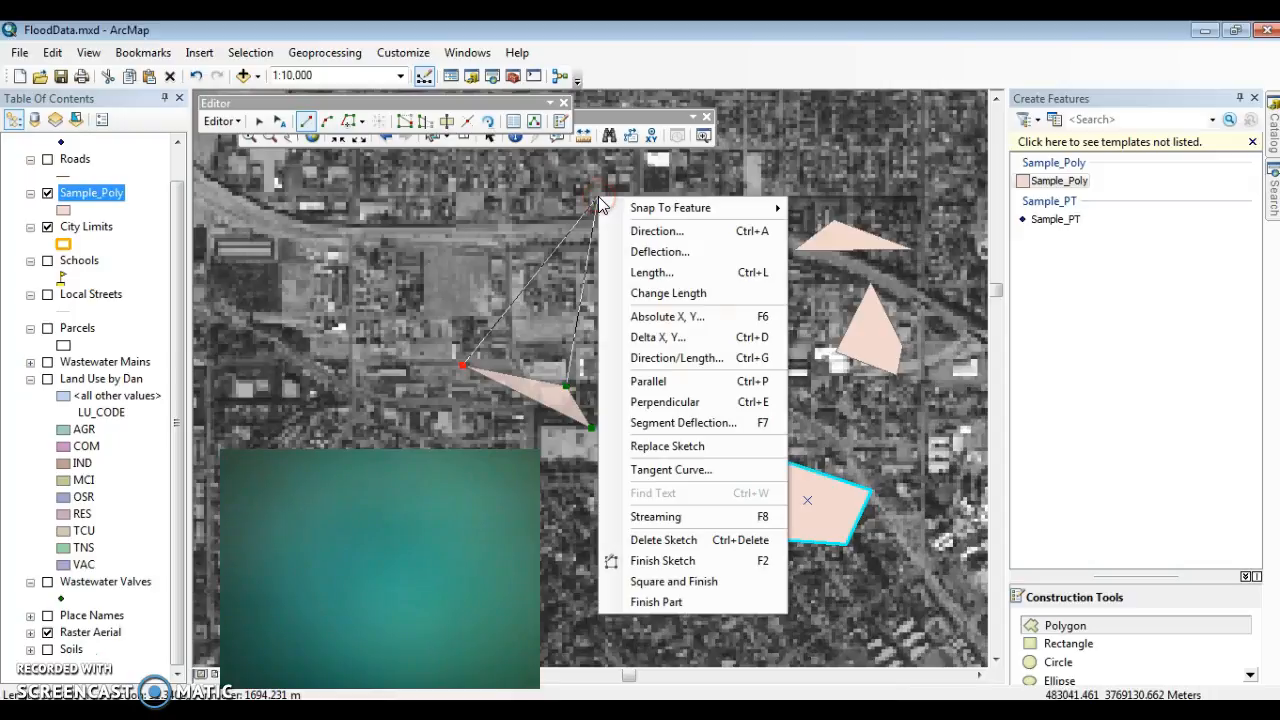
pyautogui.click(672, 316)
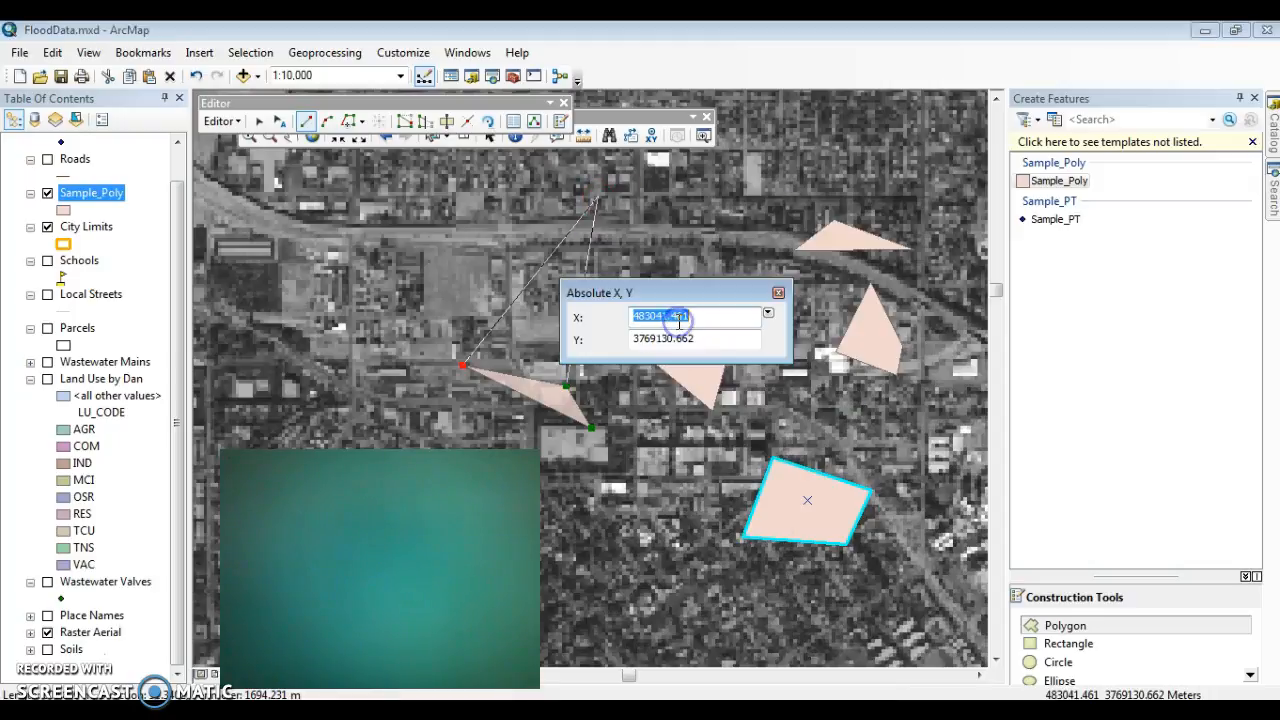
pyautogui.click(768, 314)
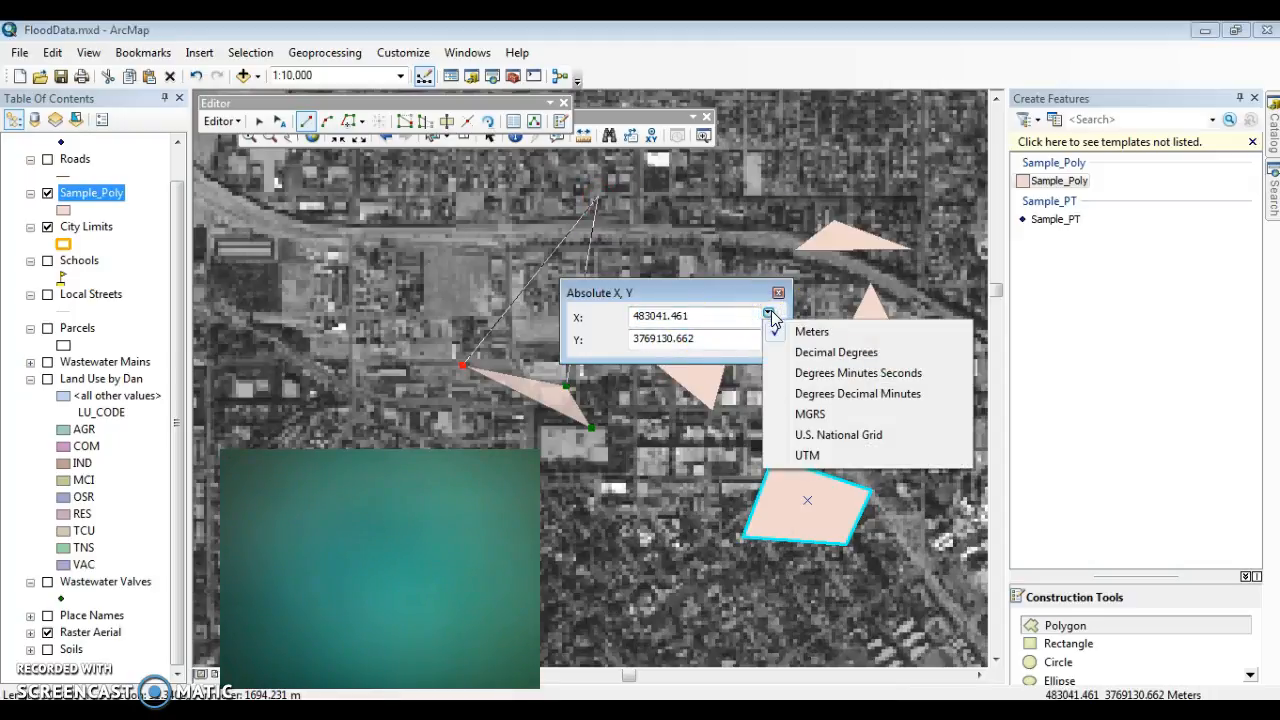
pyautogui.click(698, 286)
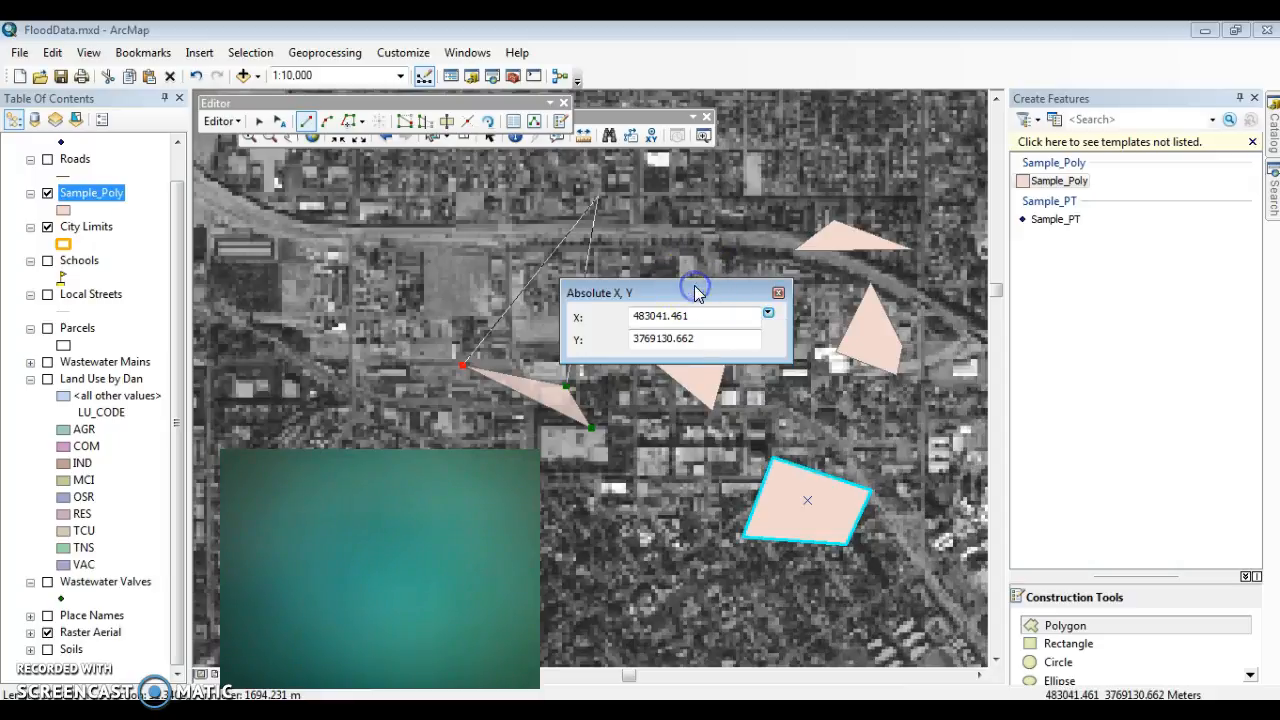
pyautogui.click(778, 292)
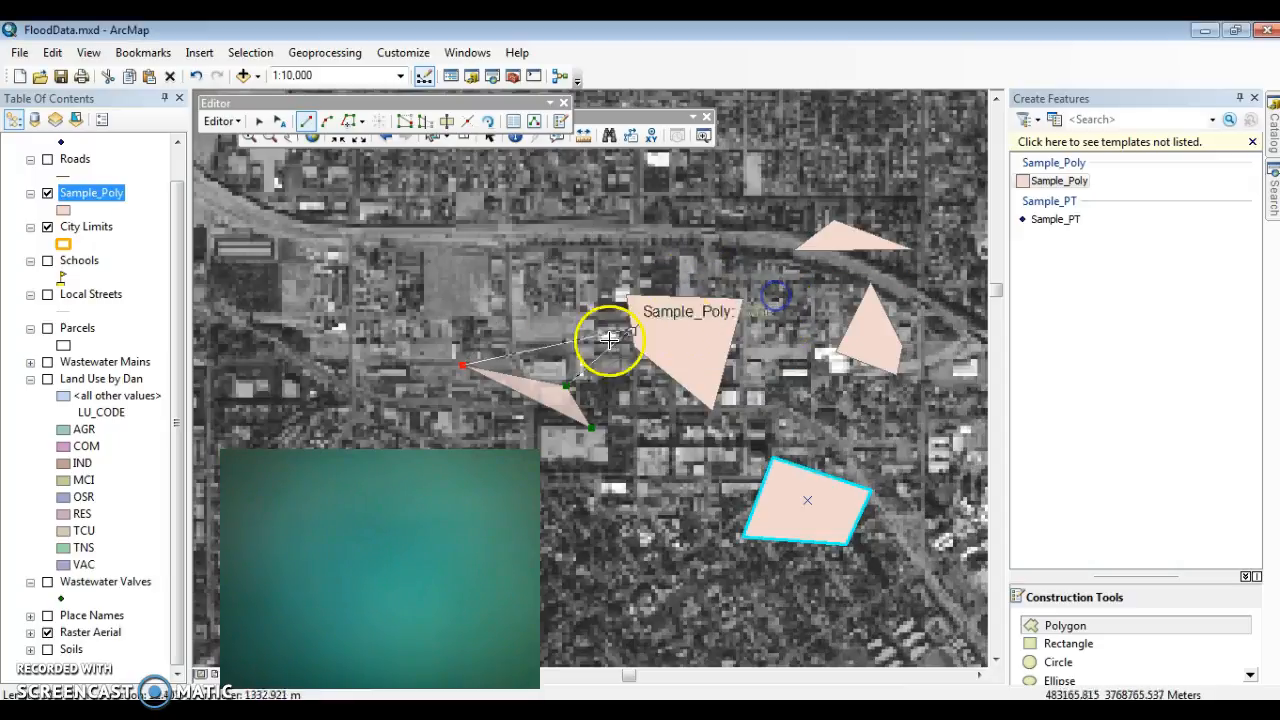
pyautogui.rightClick(575, 271)
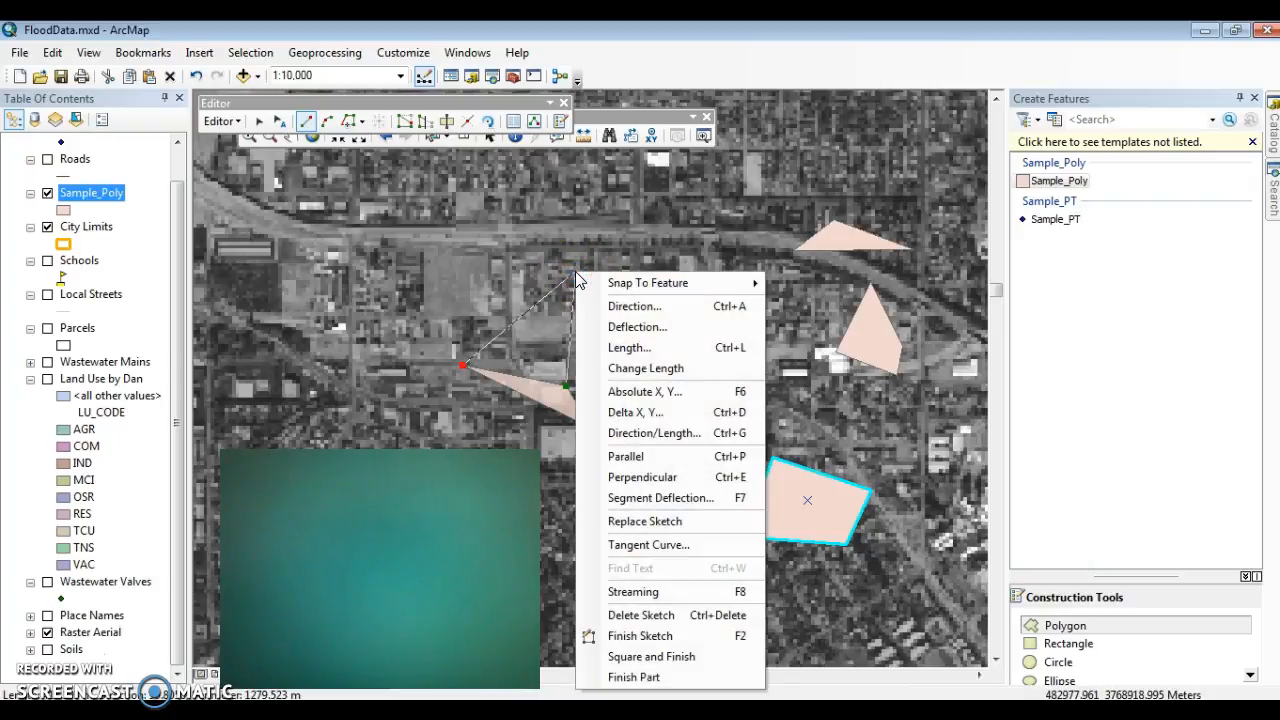
pyautogui.click(640, 636)
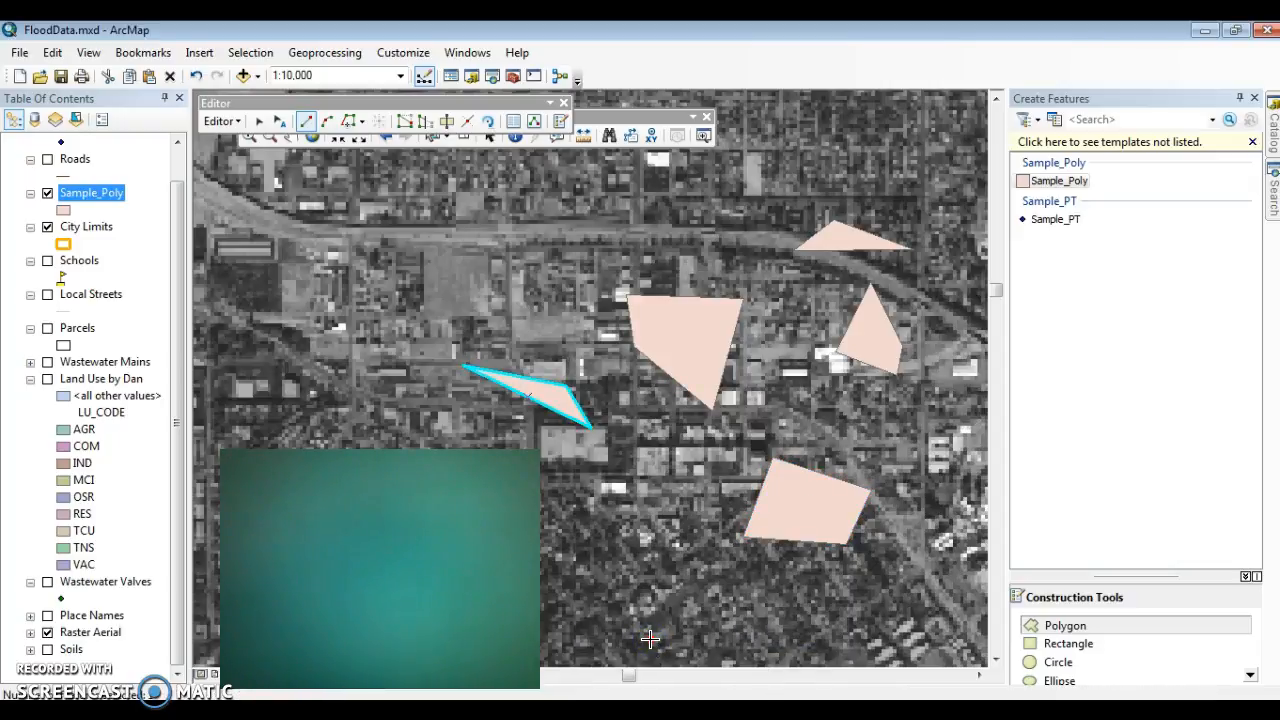
# Step: Place the first vertex of a new Sample_Poly polygon south of the existing ones and display the Feature Construction tools
pyautogui.click(650, 638)
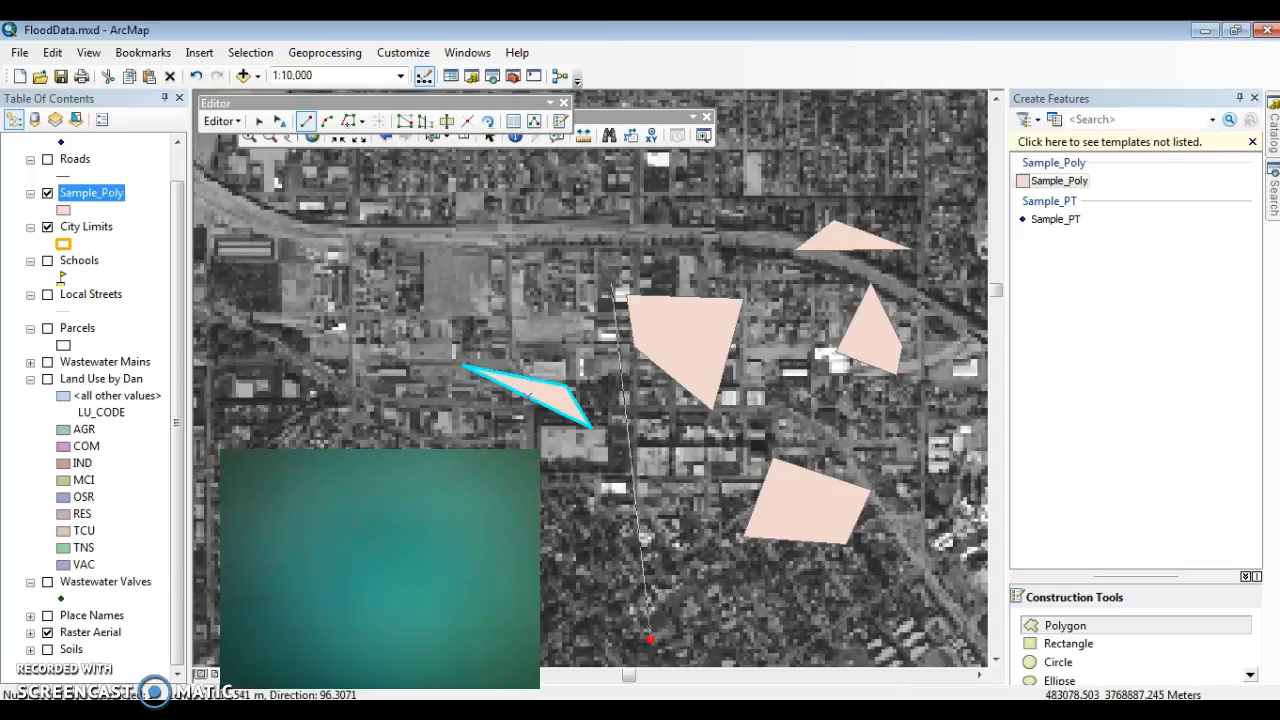
pyautogui.rightClick(651, 570)
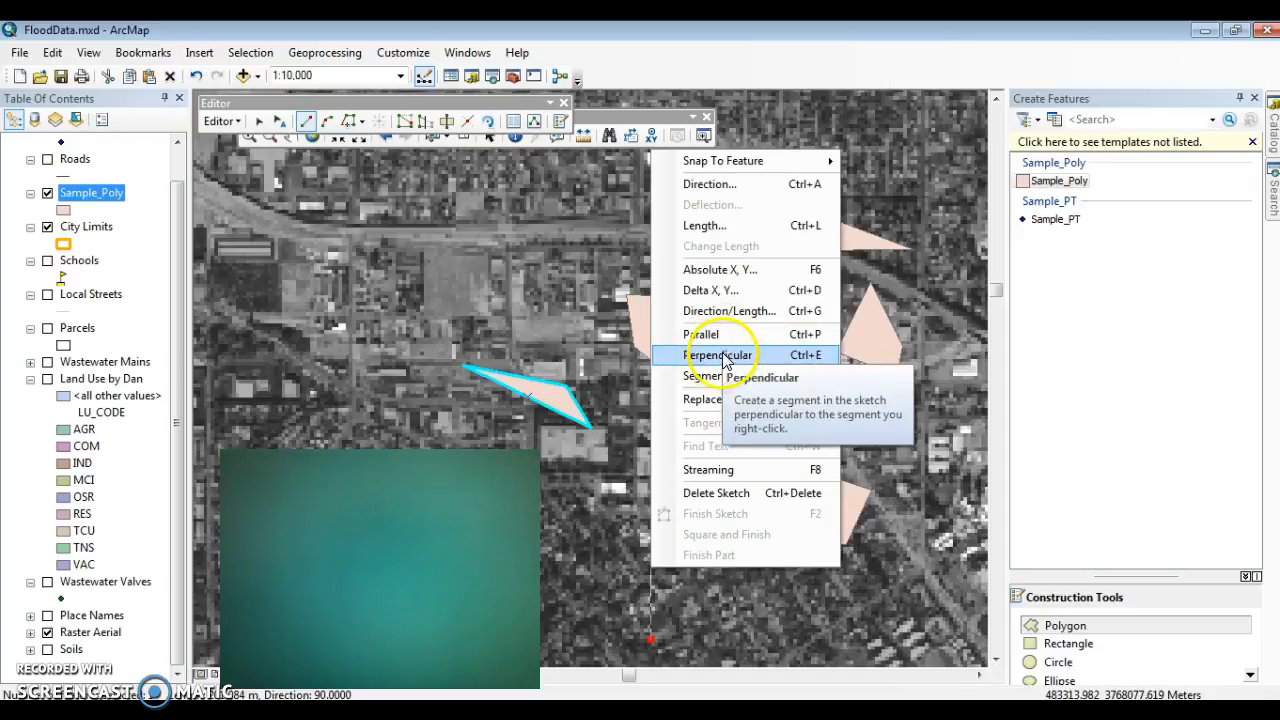
pyautogui.moveTo(827, 170)
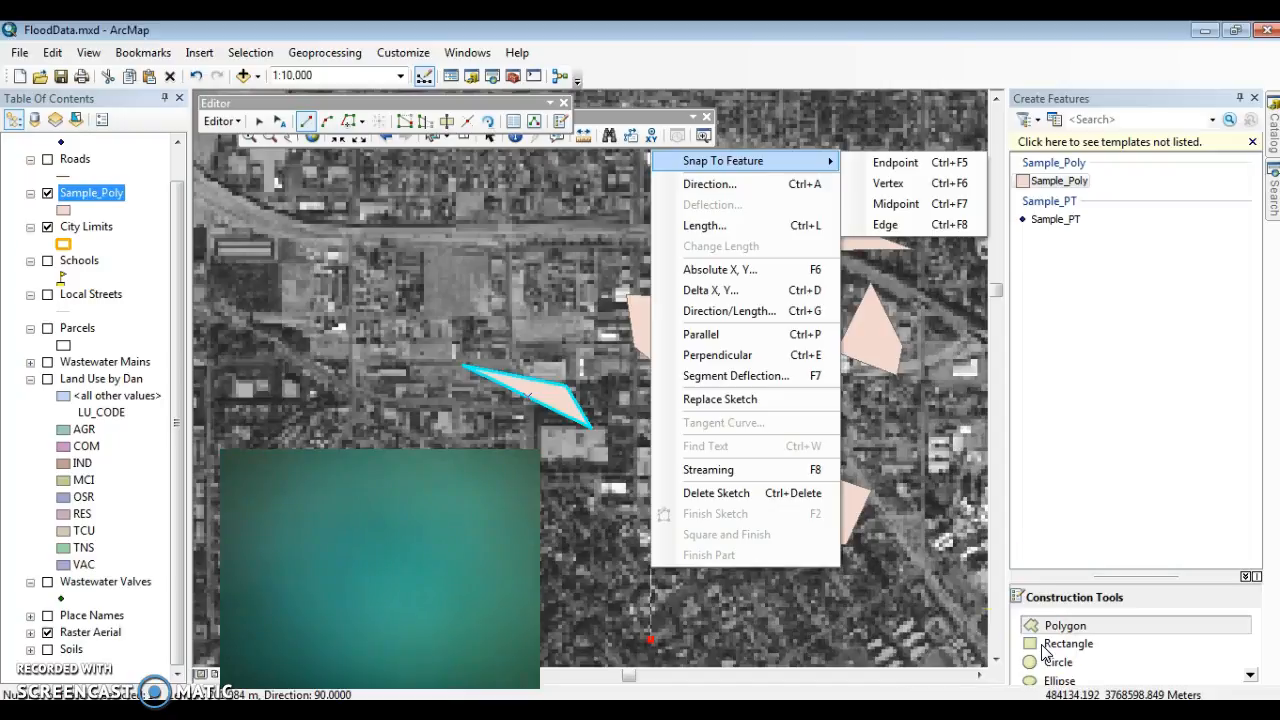
pyautogui.rightClick(755, 34)
pyautogui.rightClick(608, 62)
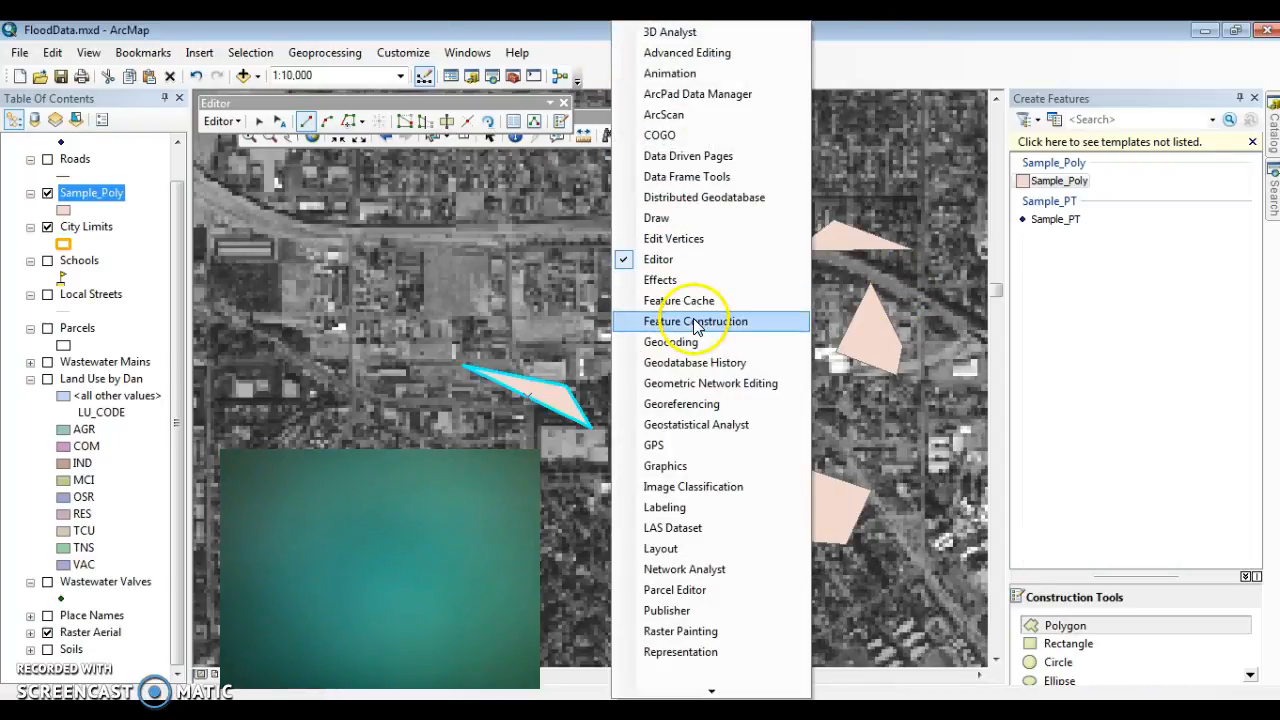
pyautogui.click(697, 321)
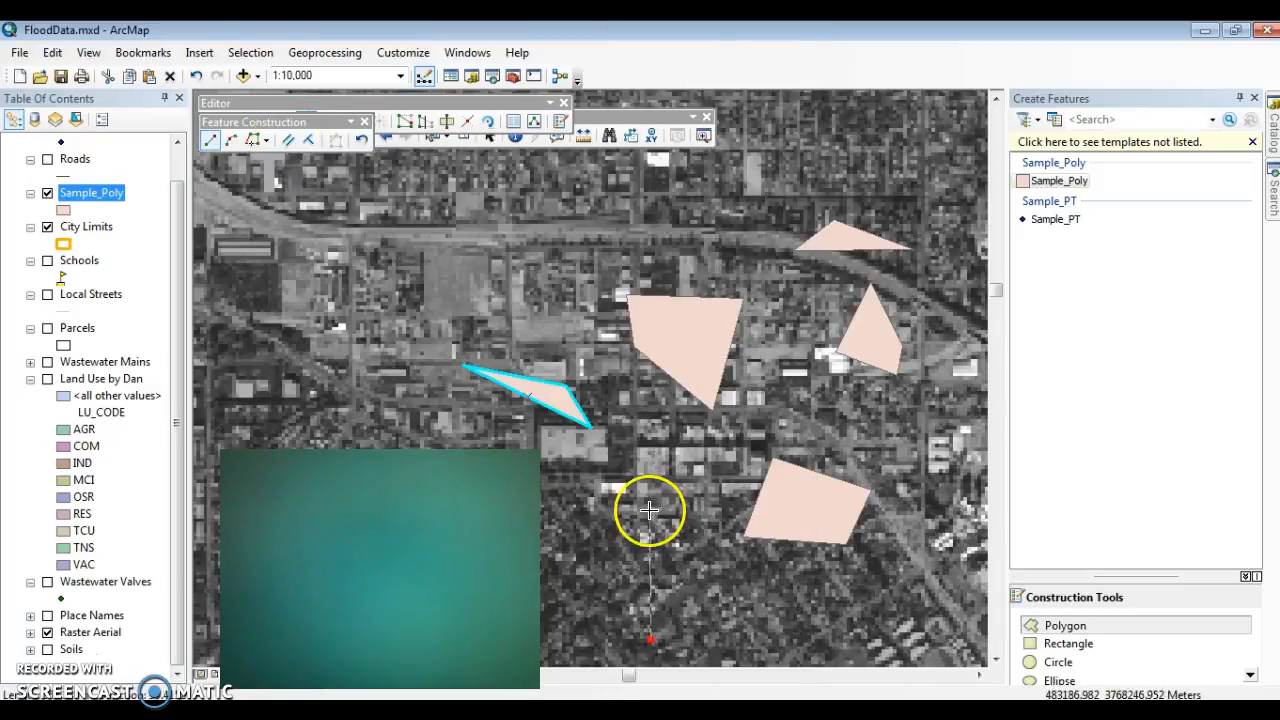
# Step: Add a vertex directly north of the first, place a third using the Constrain Perpendicular tool, and finish the right-angled Sample_Poly triangle
pyautogui.click(651, 582)
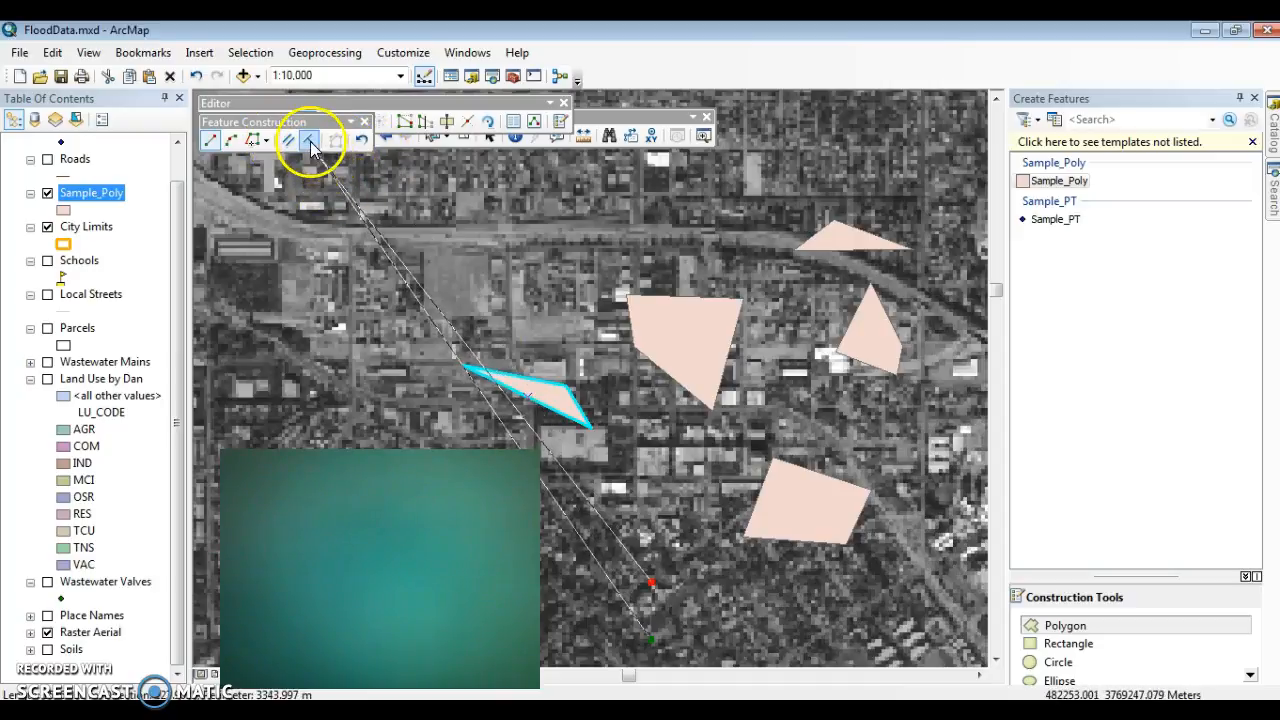
pyautogui.click(310, 141)
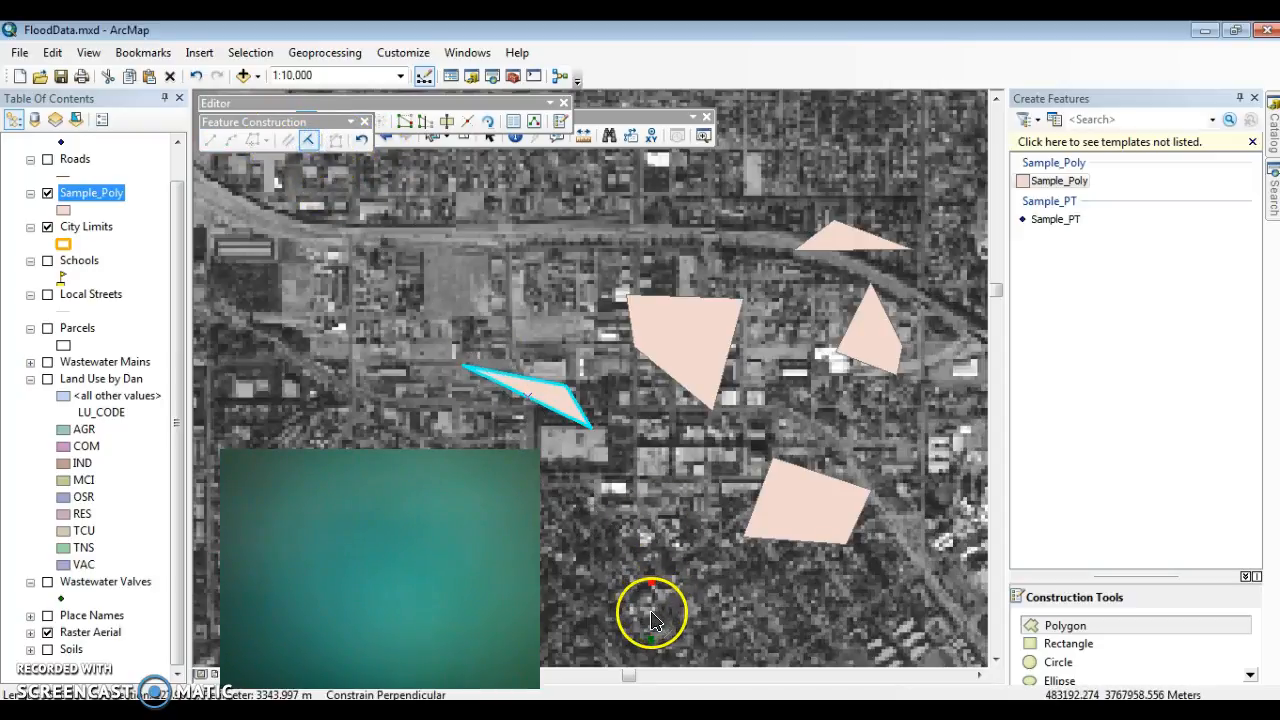
pyautogui.click(734, 608)
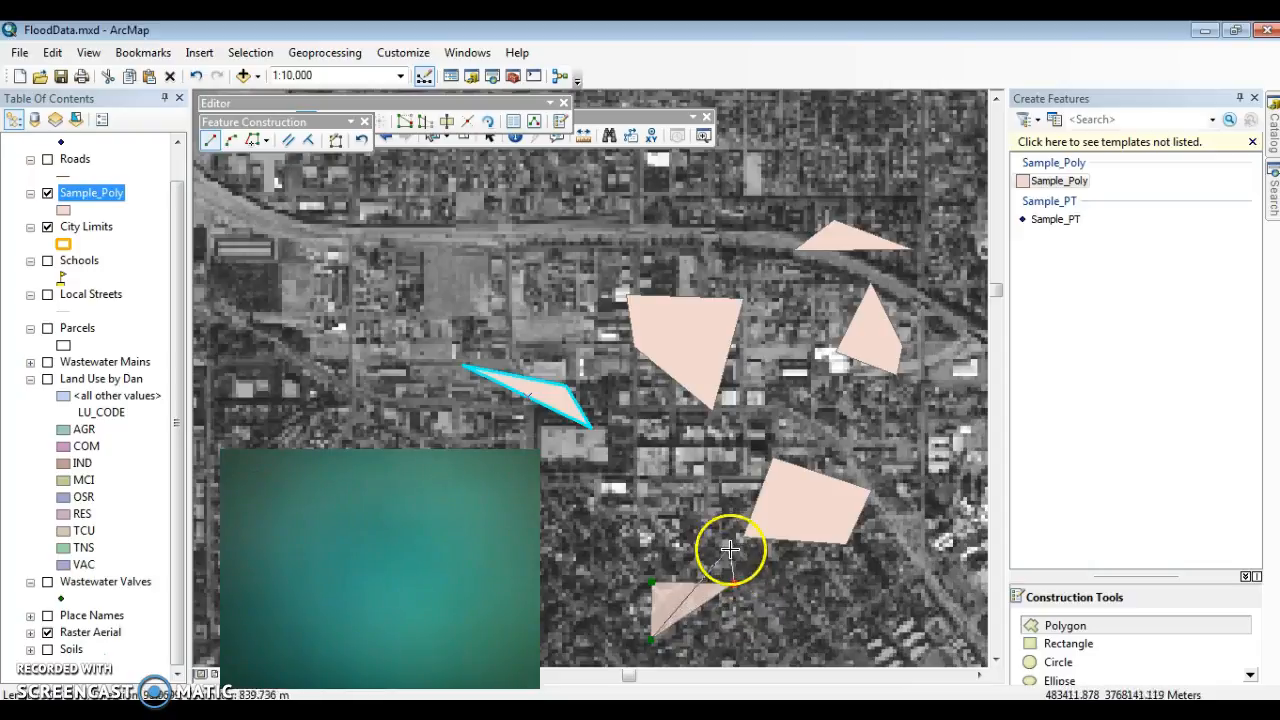
pyautogui.click(305, 141)
pyautogui.click(661, 612)
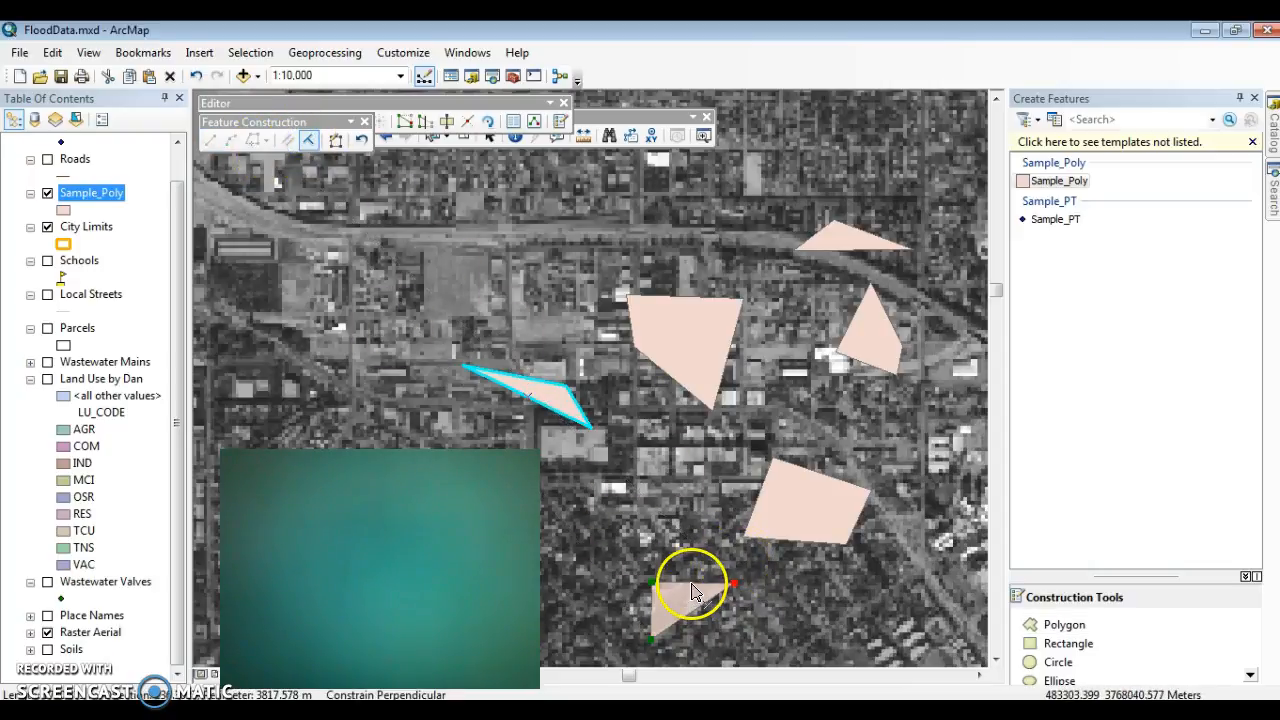
pyautogui.doubleClick(691, 592)
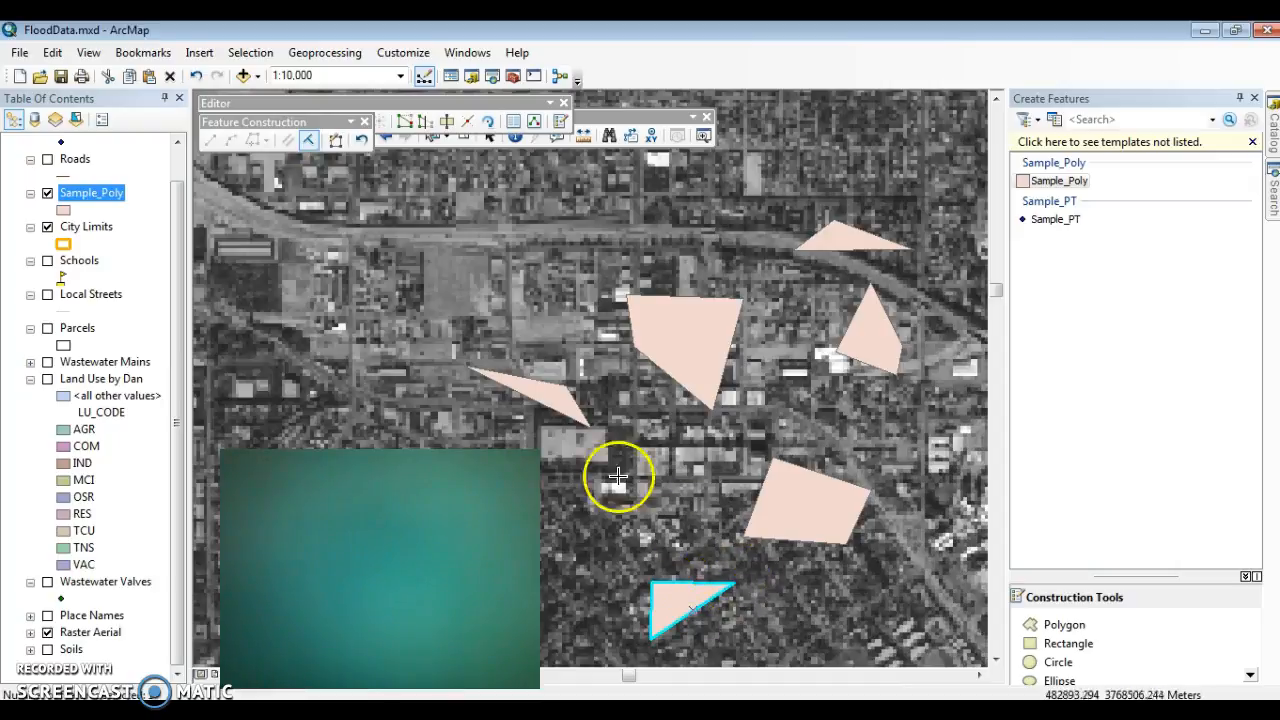
pyautogui.click(715, 607)
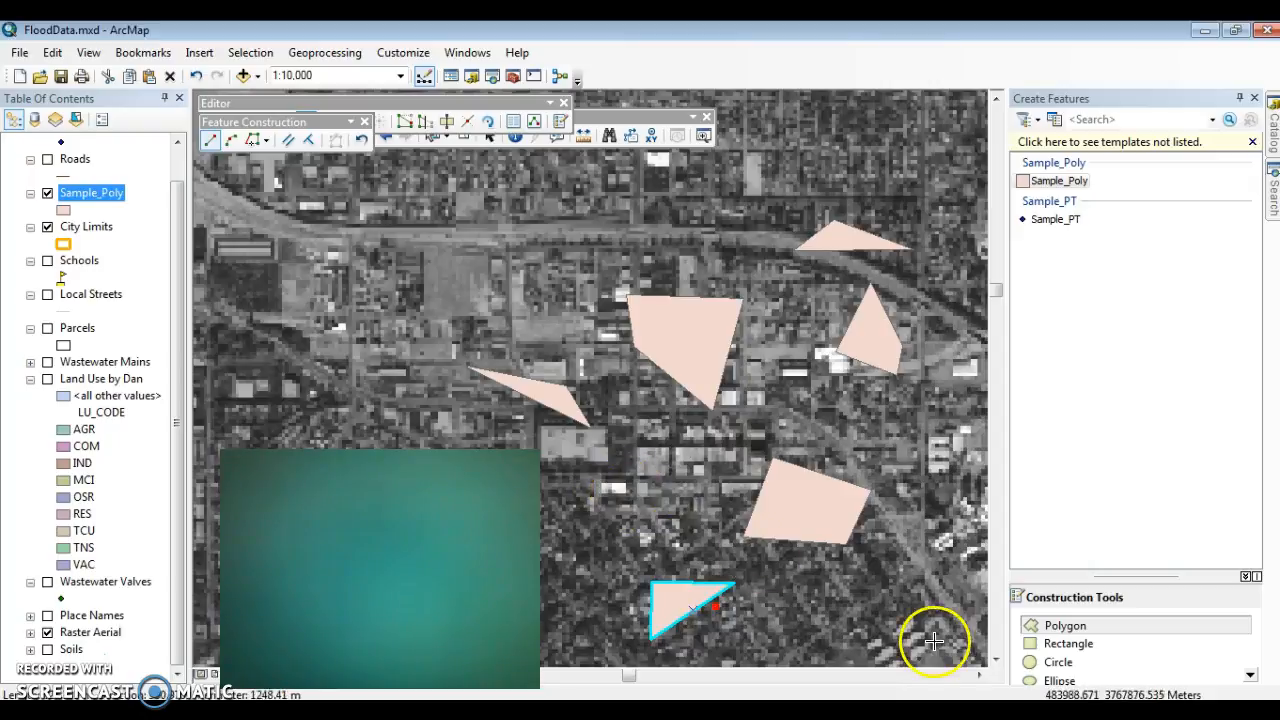
pyautogui.rightClick(790, 560)
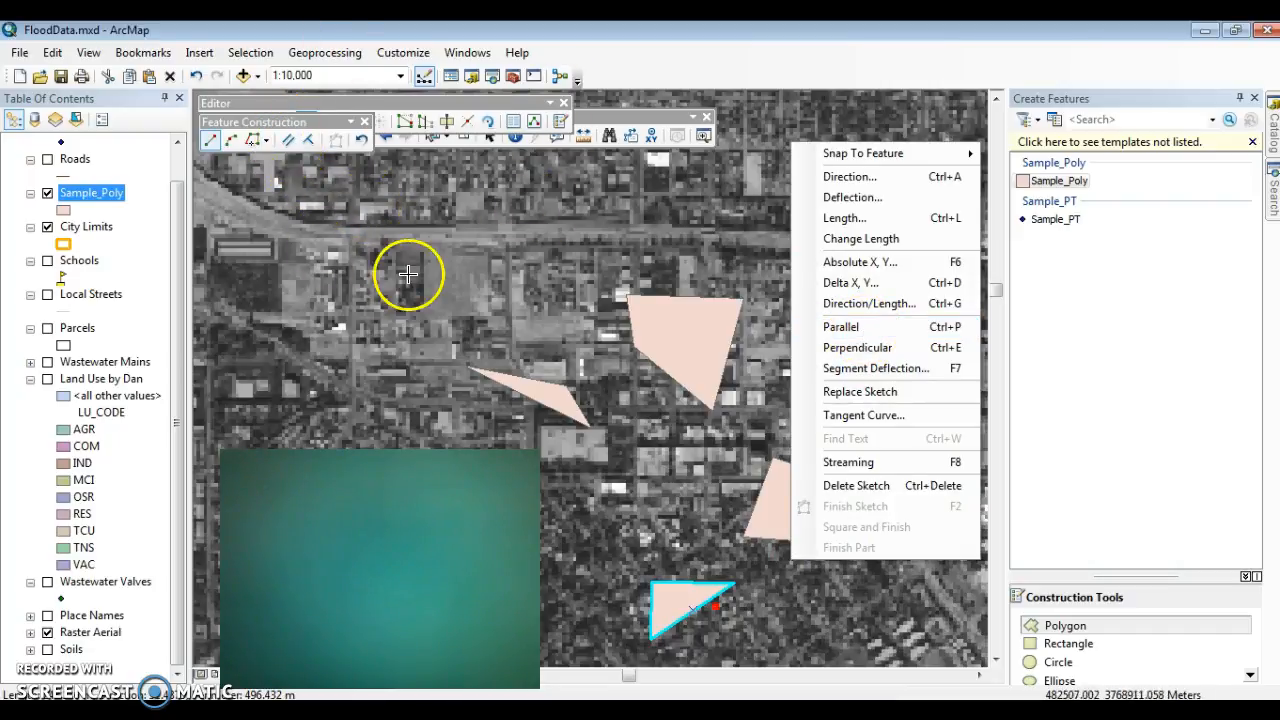
pyautogui.click(398, 240)
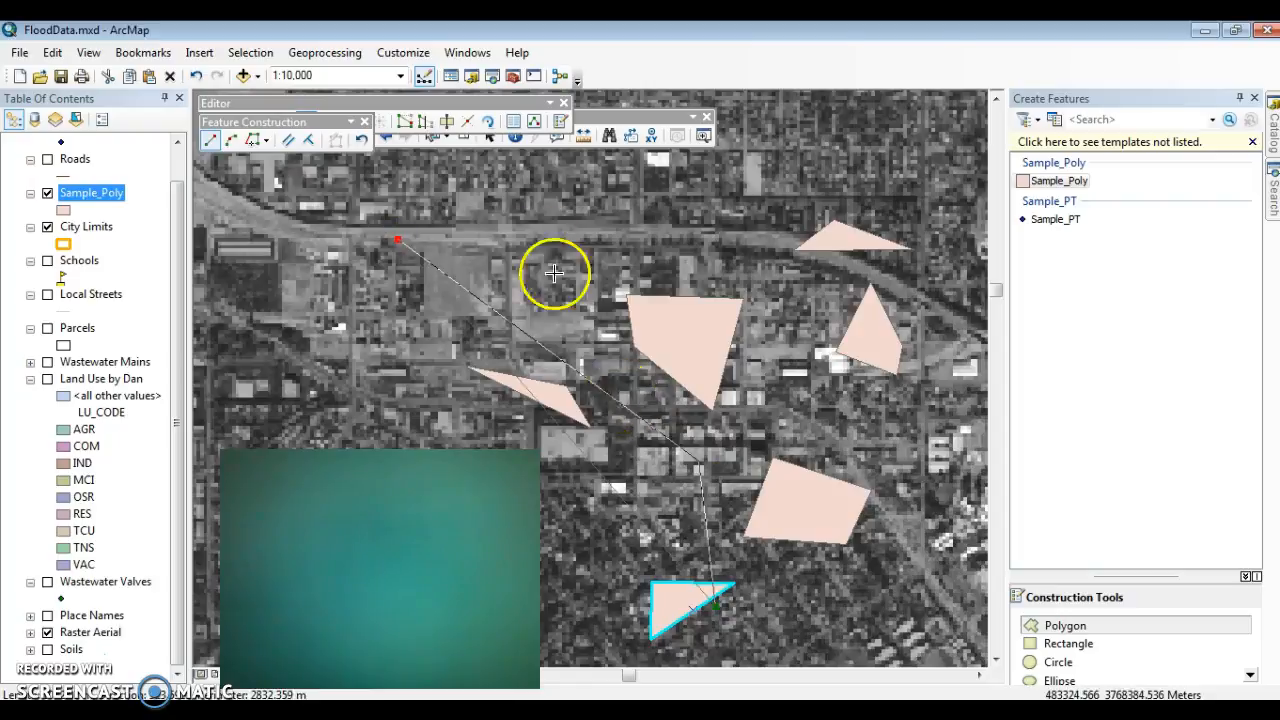
pyautogui.rightClick(473, 233)
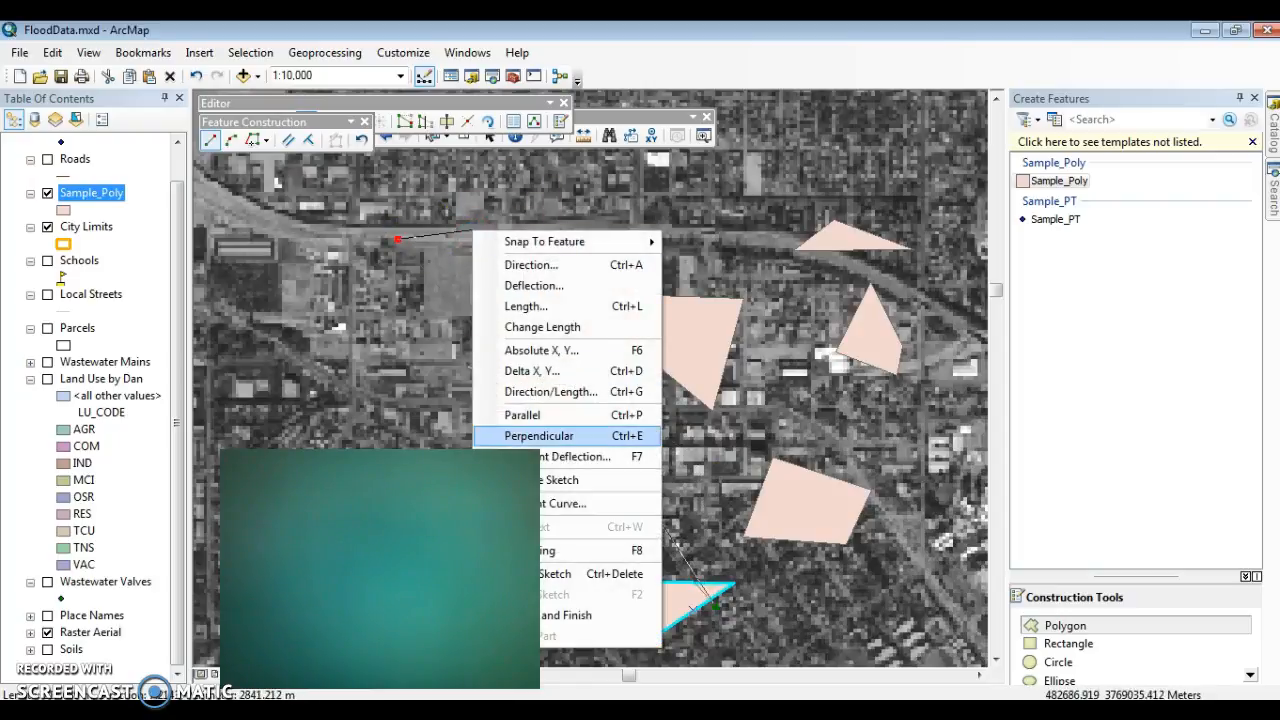
pyautogui.click(574, 575)
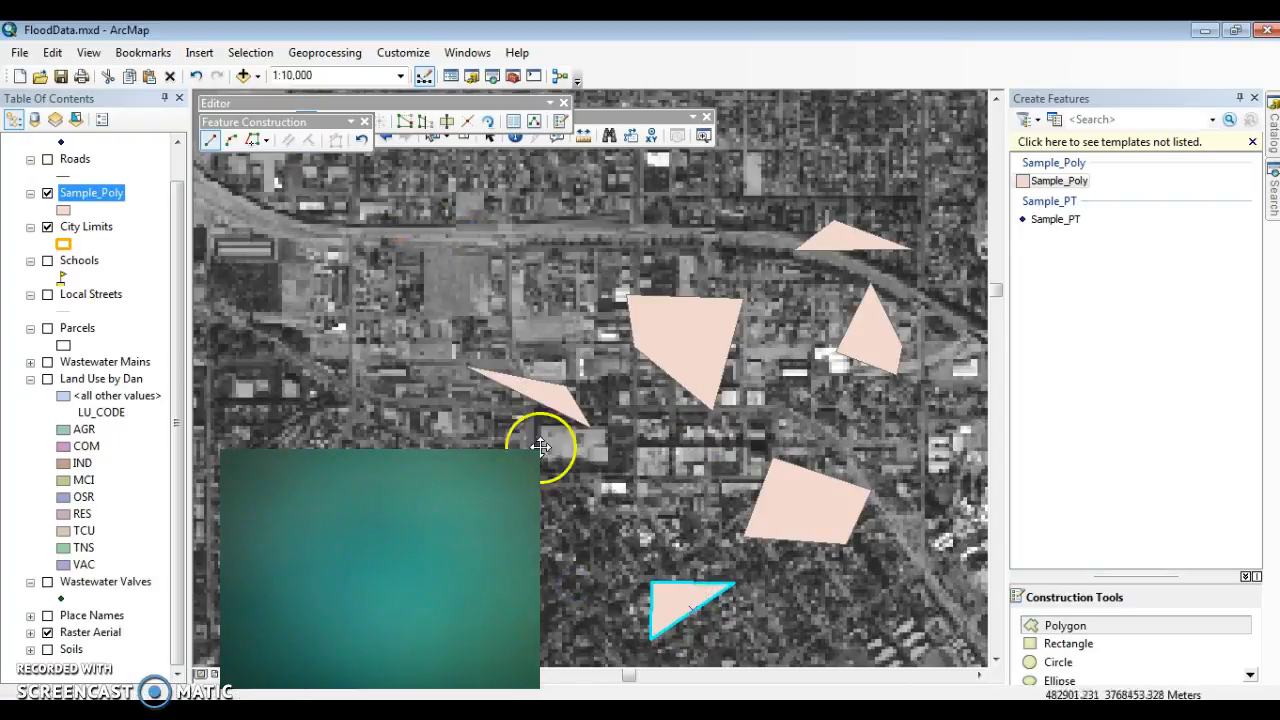
# Step: At 1:4,000 scale, sketch a Sample_Poly polygon north of the thin western triangle, with its second side perpendicular to its vertical first side
pyautogui.scroll(4, 575, 350)
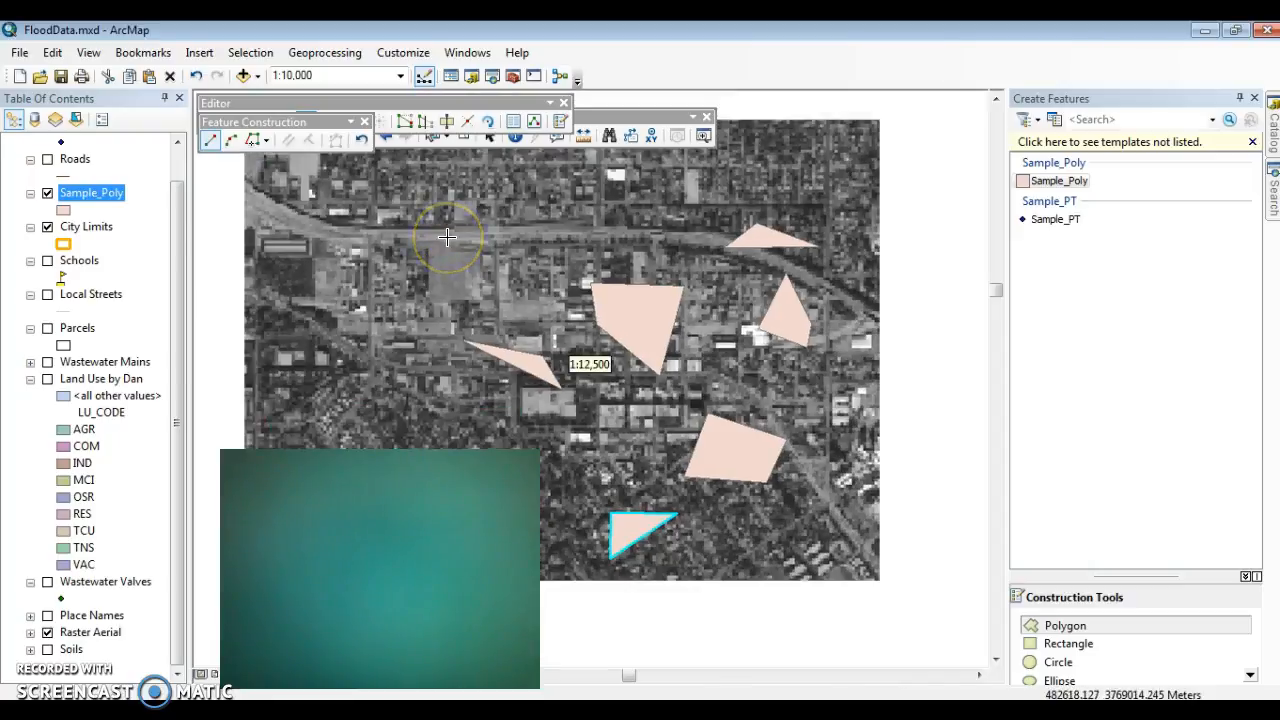
pyautogui.click(607, 475)
pyautogui.click(607, 288)
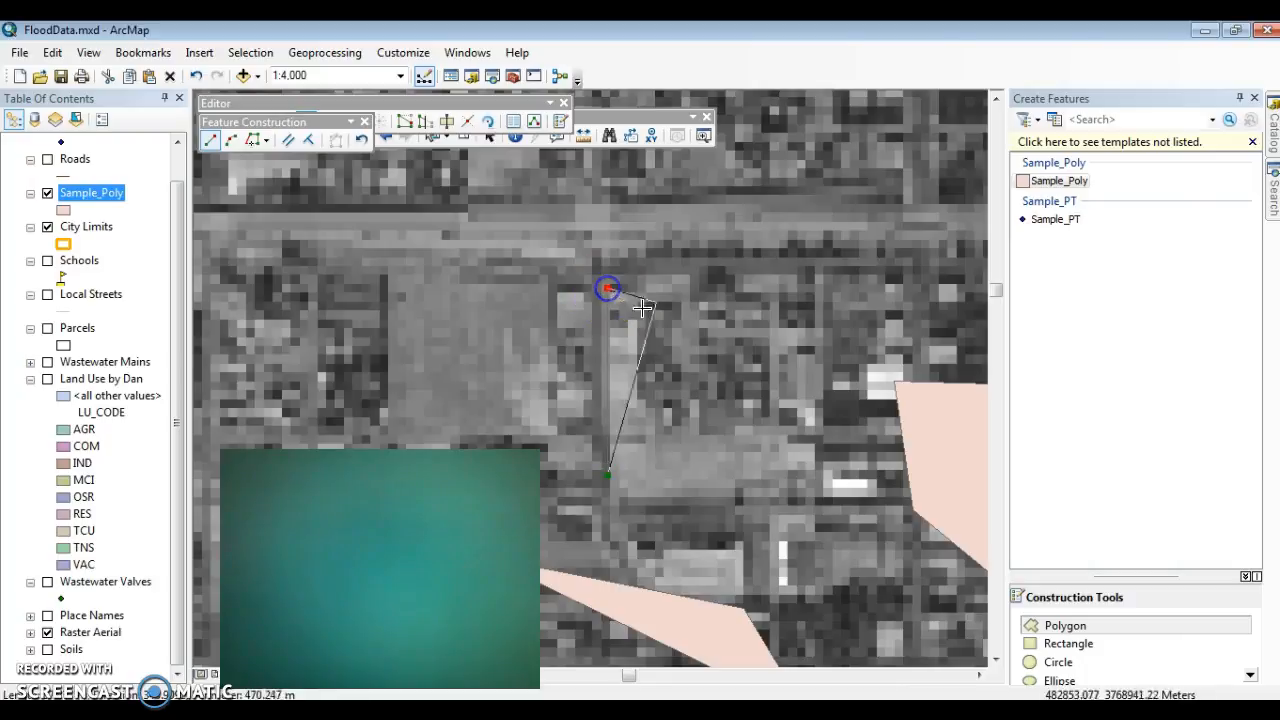
pyautogui.click(308, 139)
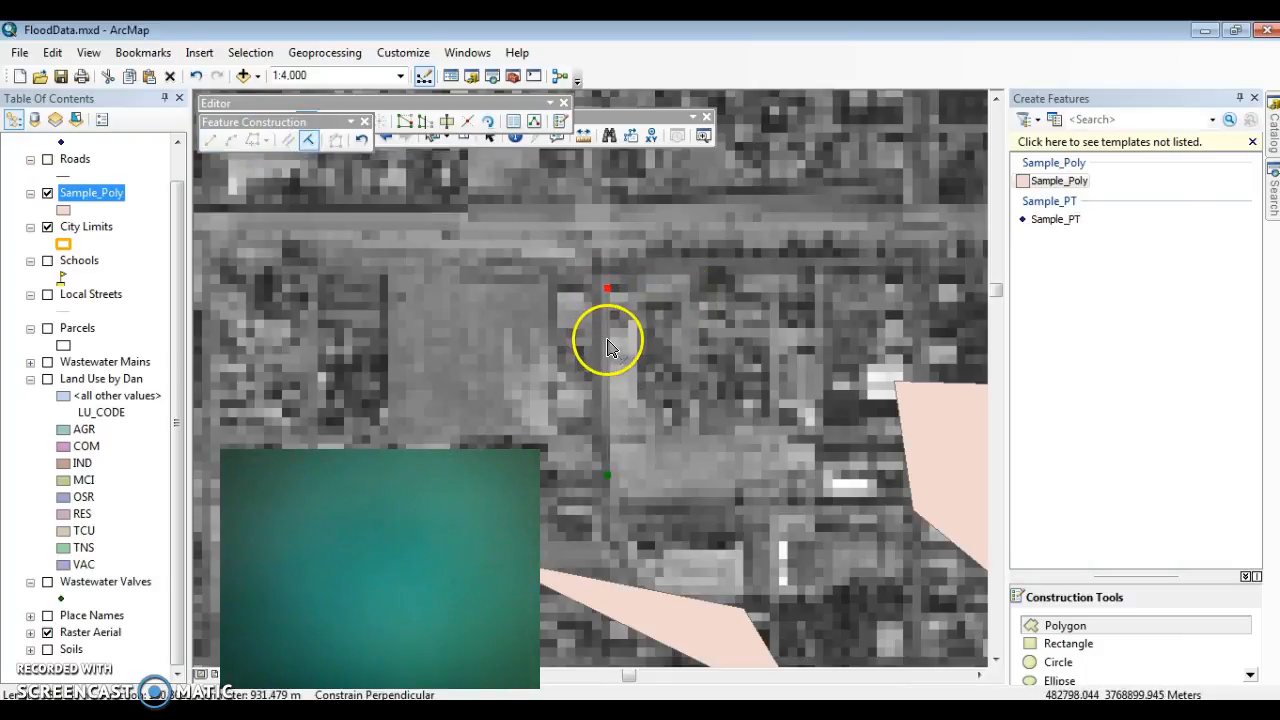
pyautogui.click(794, 305)
pyautogui.click(787, 488)
pyautogui.rightClick(788, 484)
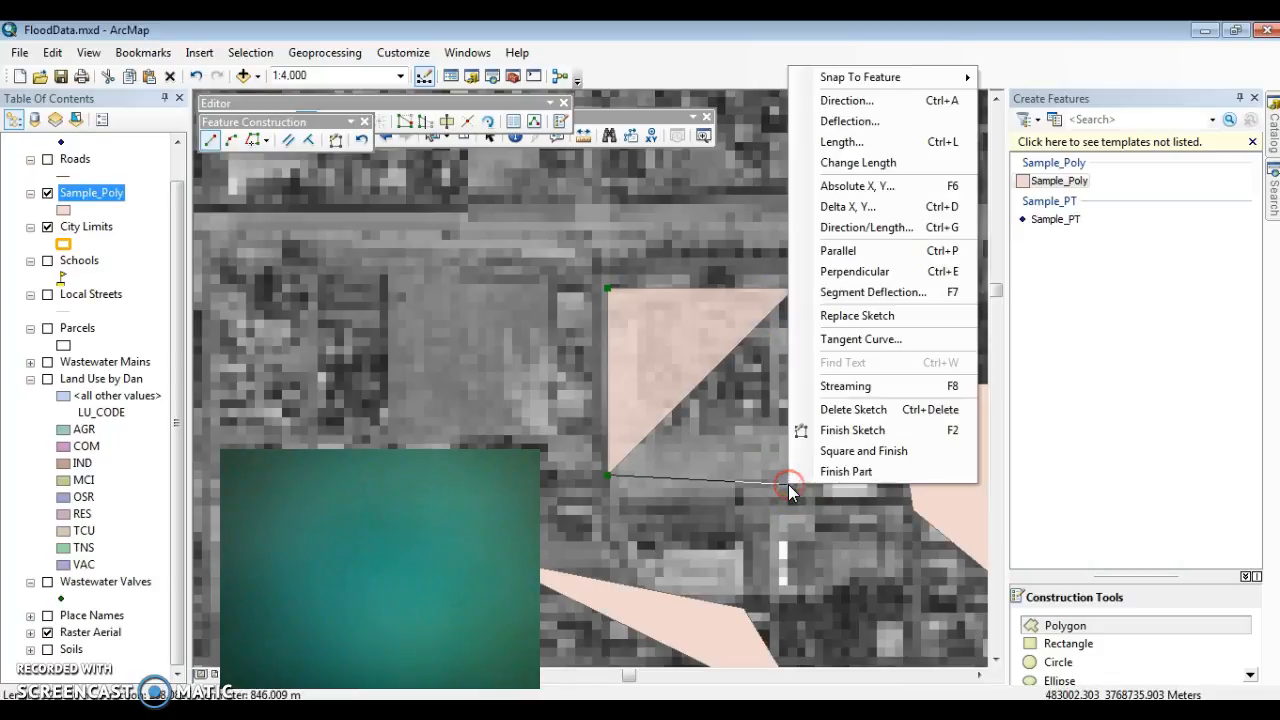